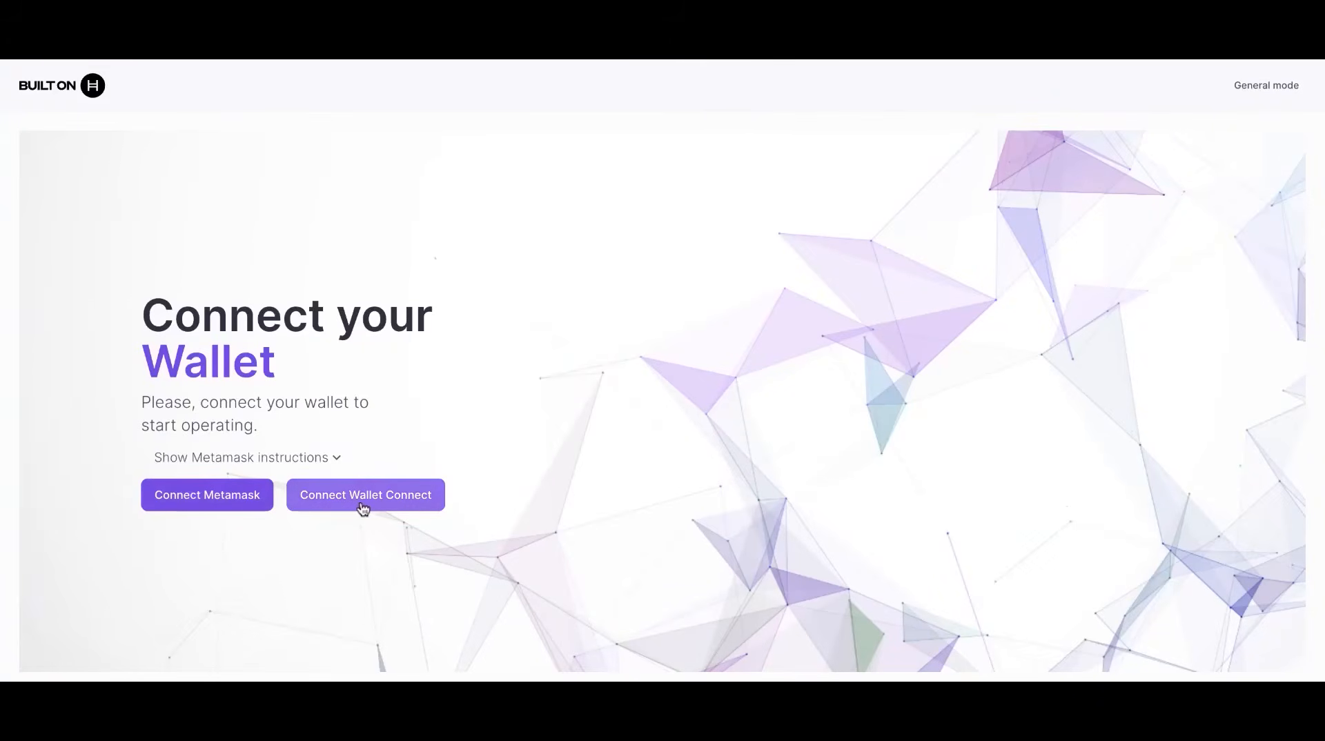
Step: Connect the MetaMask wallet and dismiss the 'Wallet was changed' notice
click(193, 510)
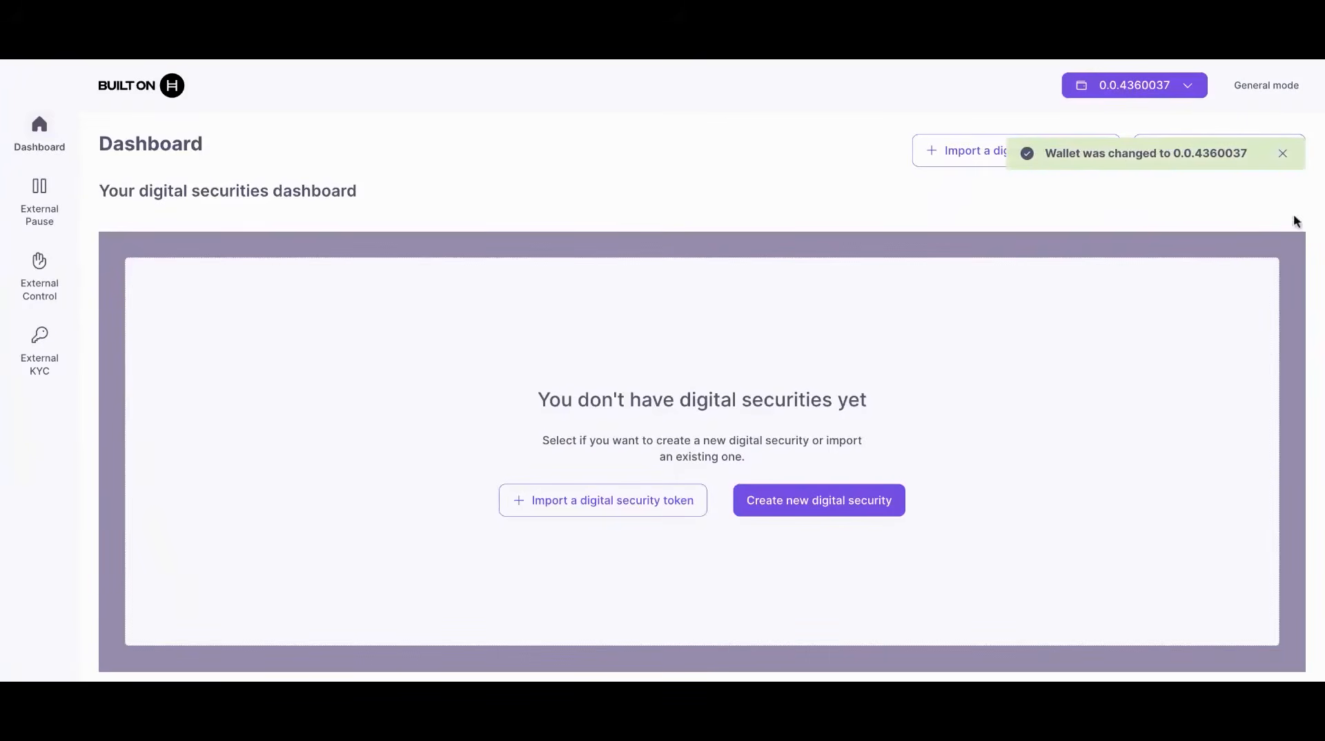
click(1283, 154)
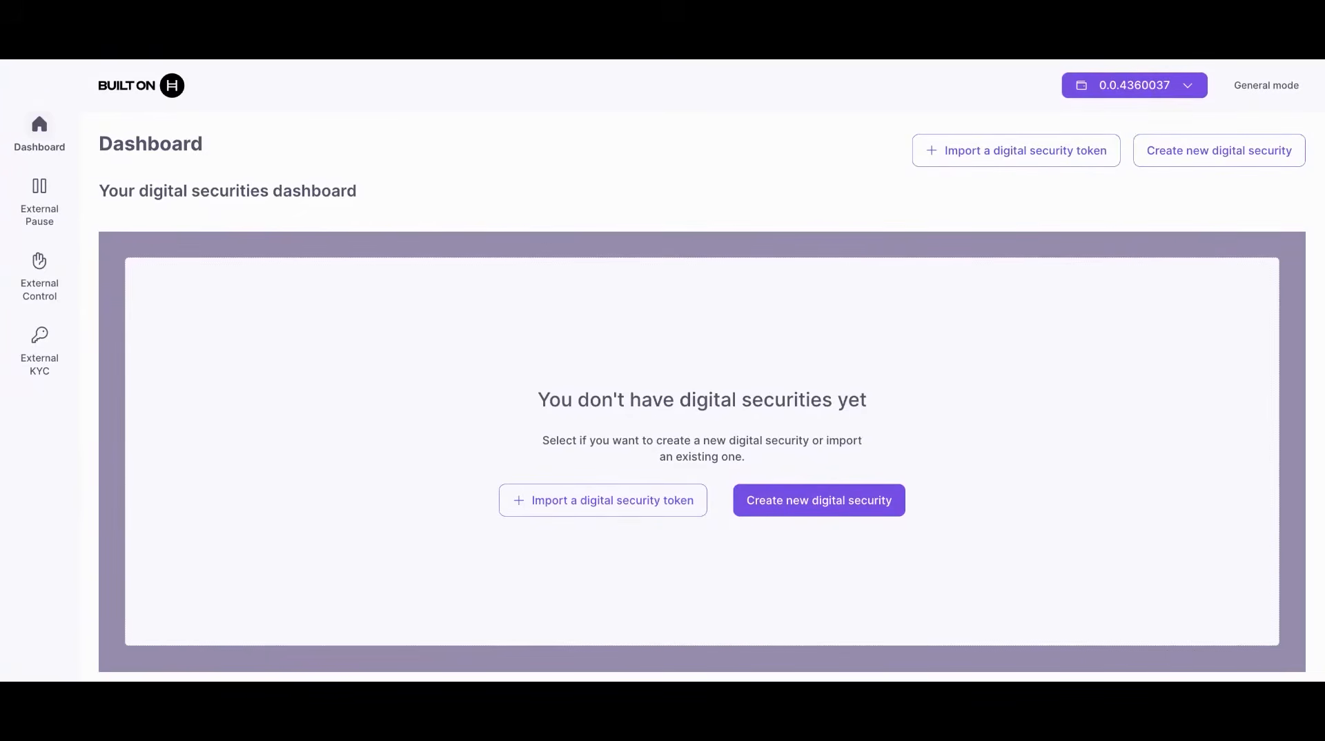
Step: Start a new digital security and choose the bond type
click(843, 511)
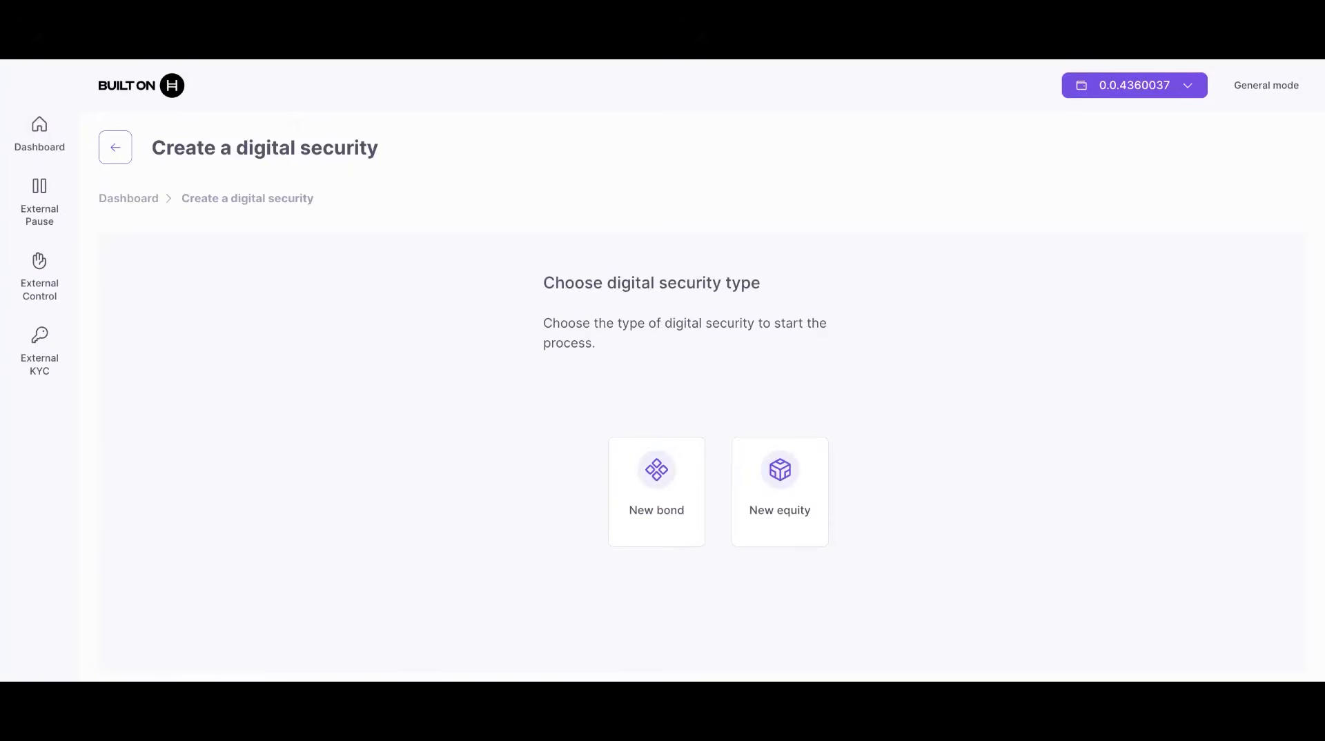
click(654, 545)
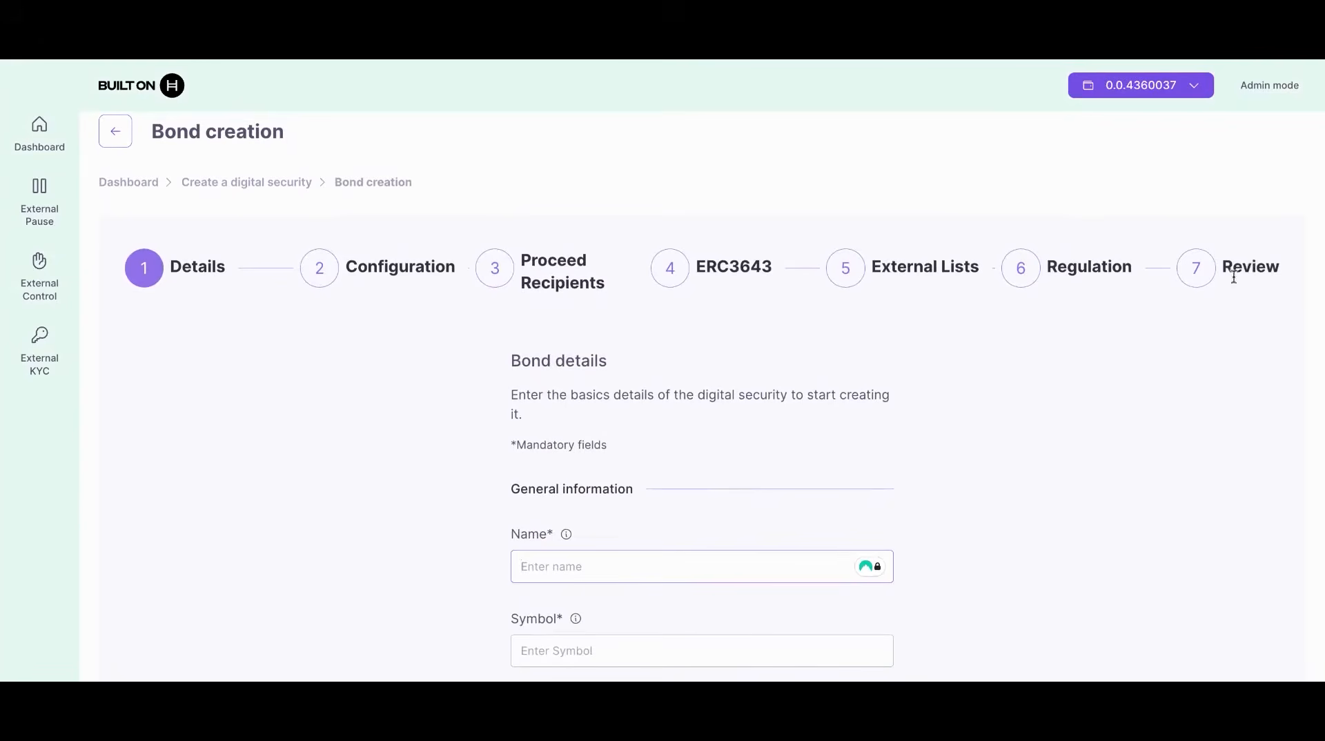
Step: Enter the bond name 'ATS Test Bond' and symbol 'ATB'
scroll(1112, 487, down, 3)
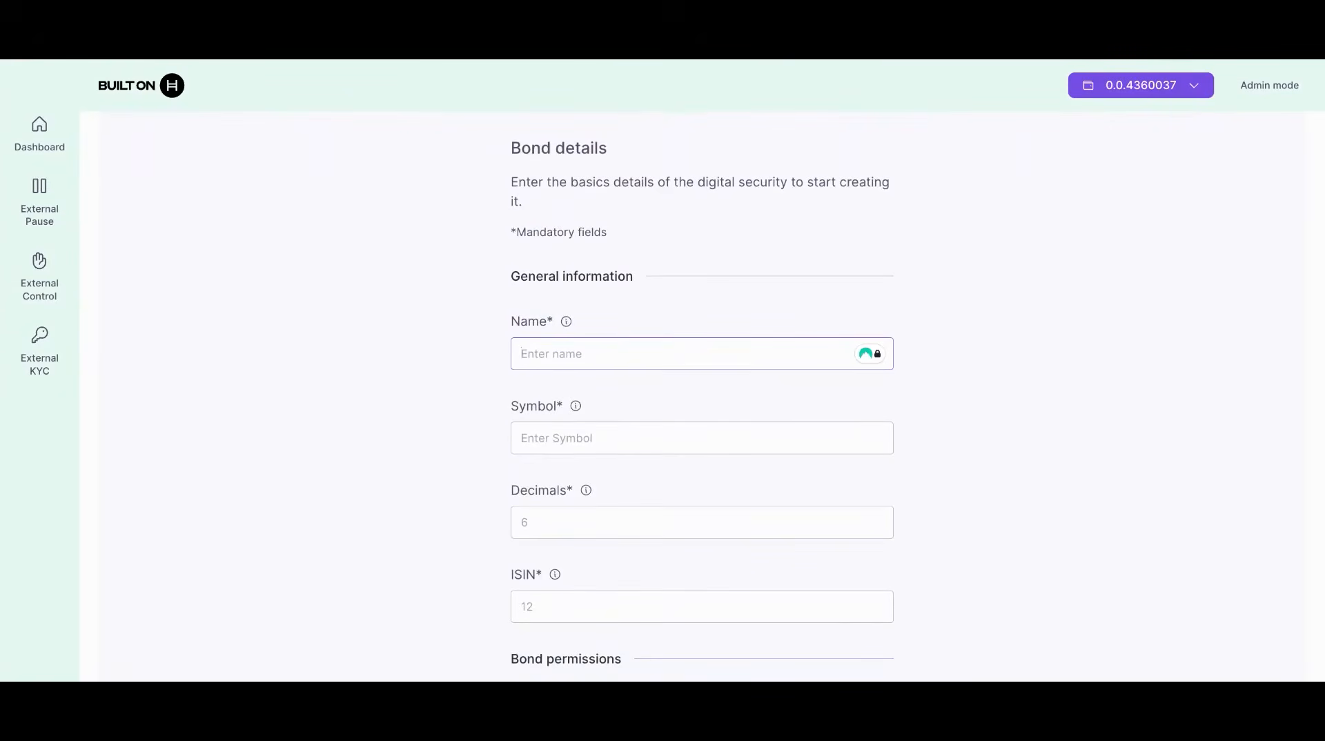
text(ATS Test Bond)
click(675, 437)
text(ATB)
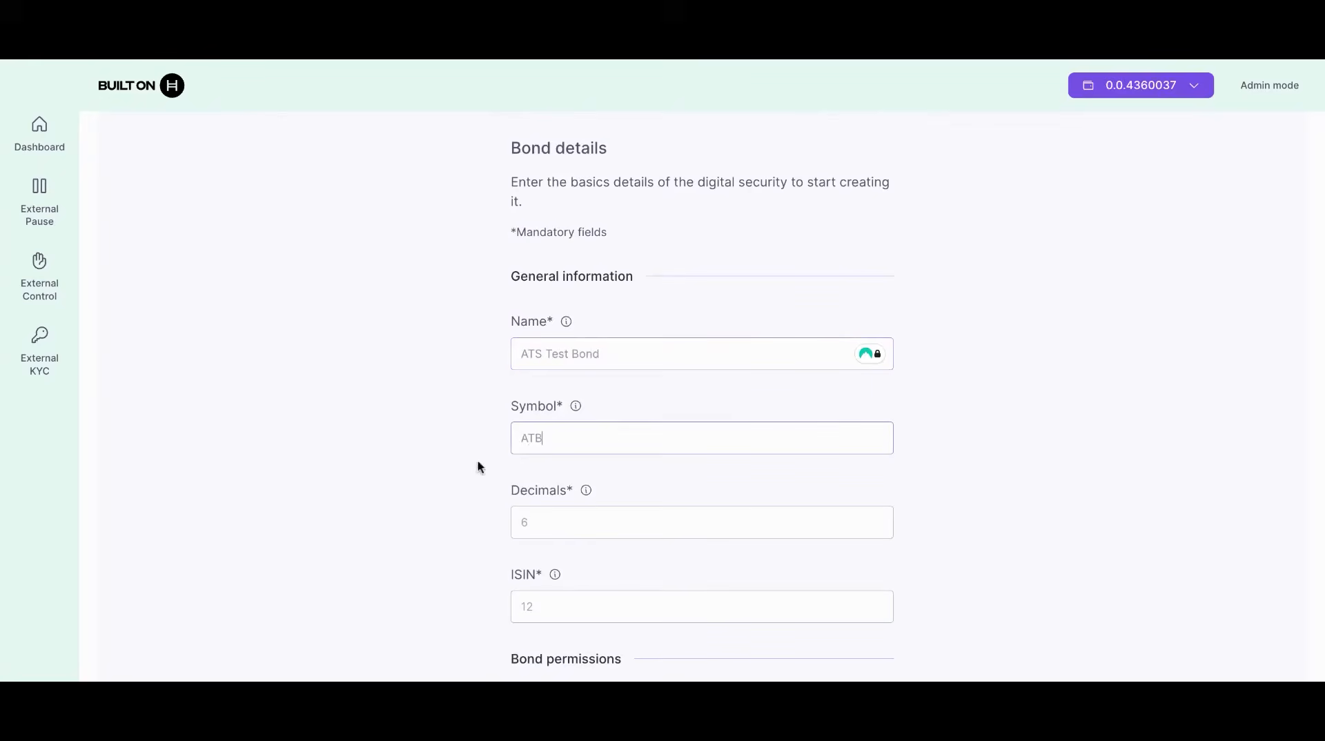
scroll(478, 467, down, 1)
click(564, 429)
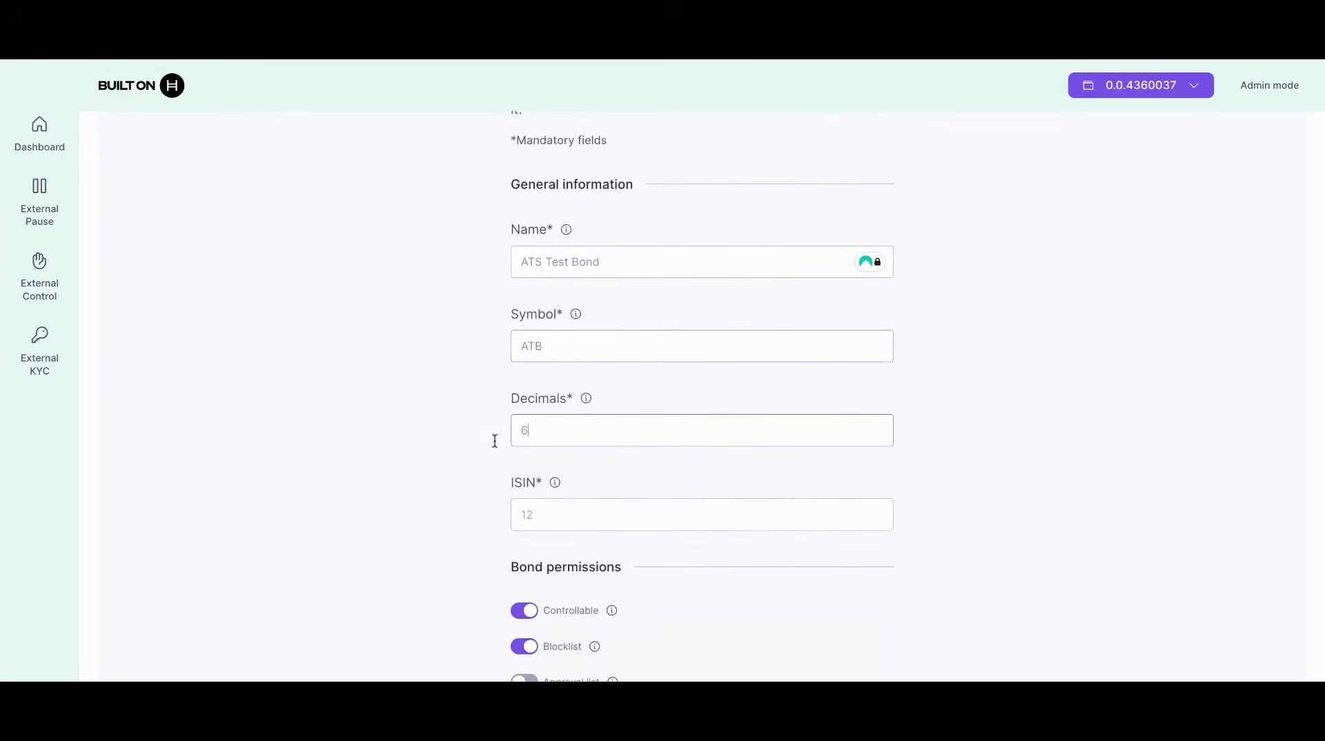
click(423, 462)
scroll(424, 459, down, 1)
scroll(424, 460, down, 1)
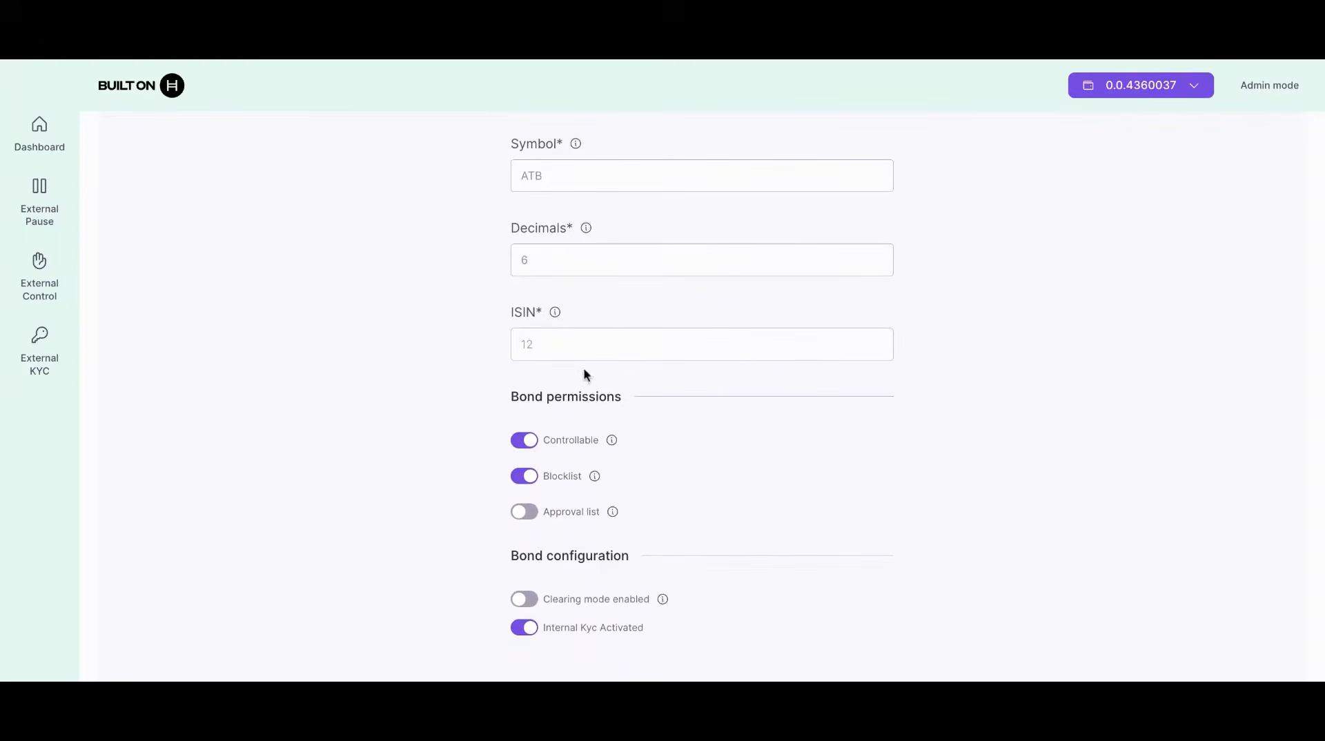
click(554, 313)
click(617, 304)
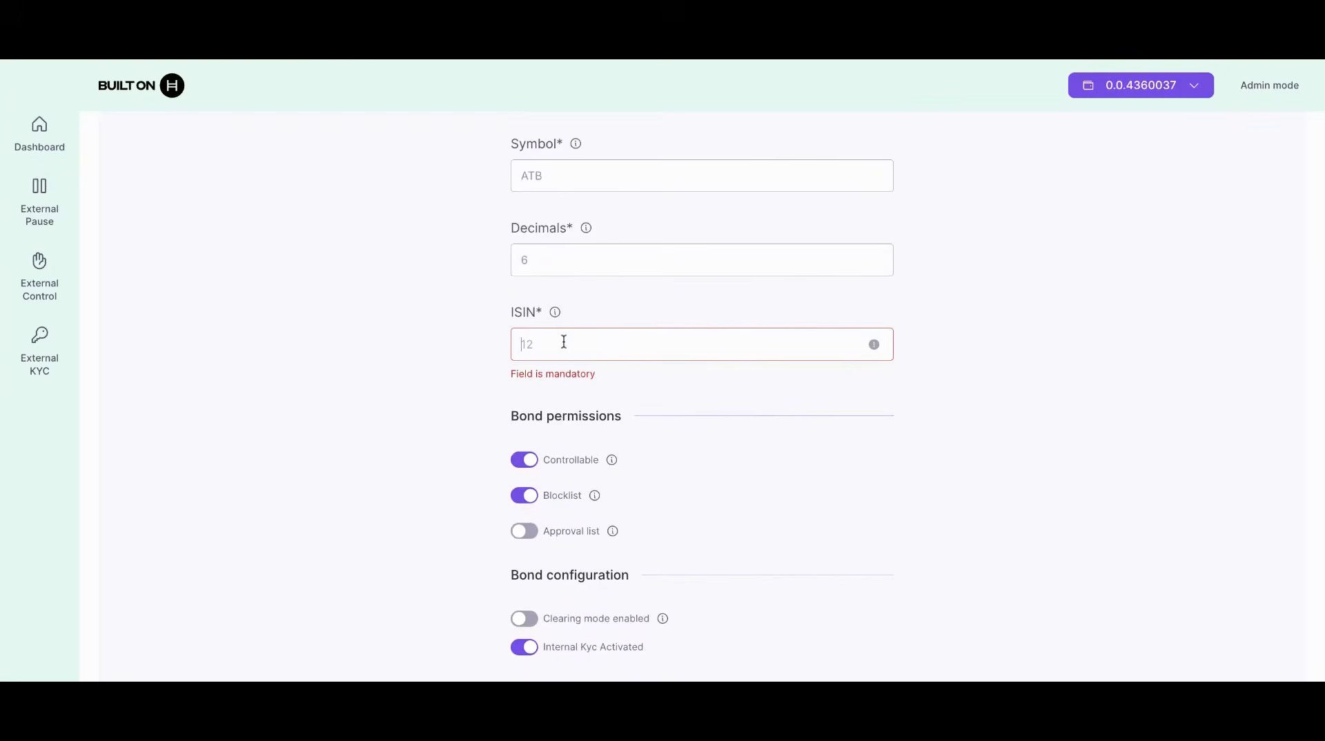
key(ctrl+v)
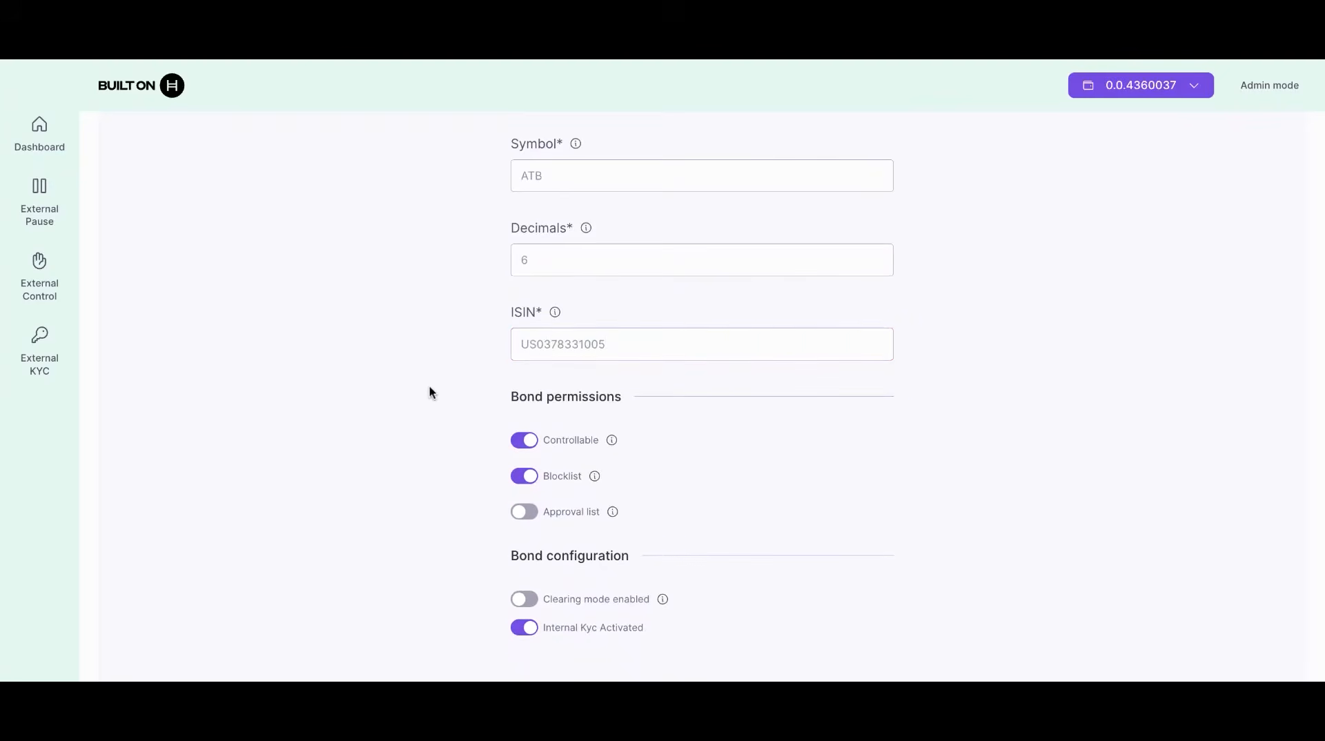
scroll(420, 418, down, 2)
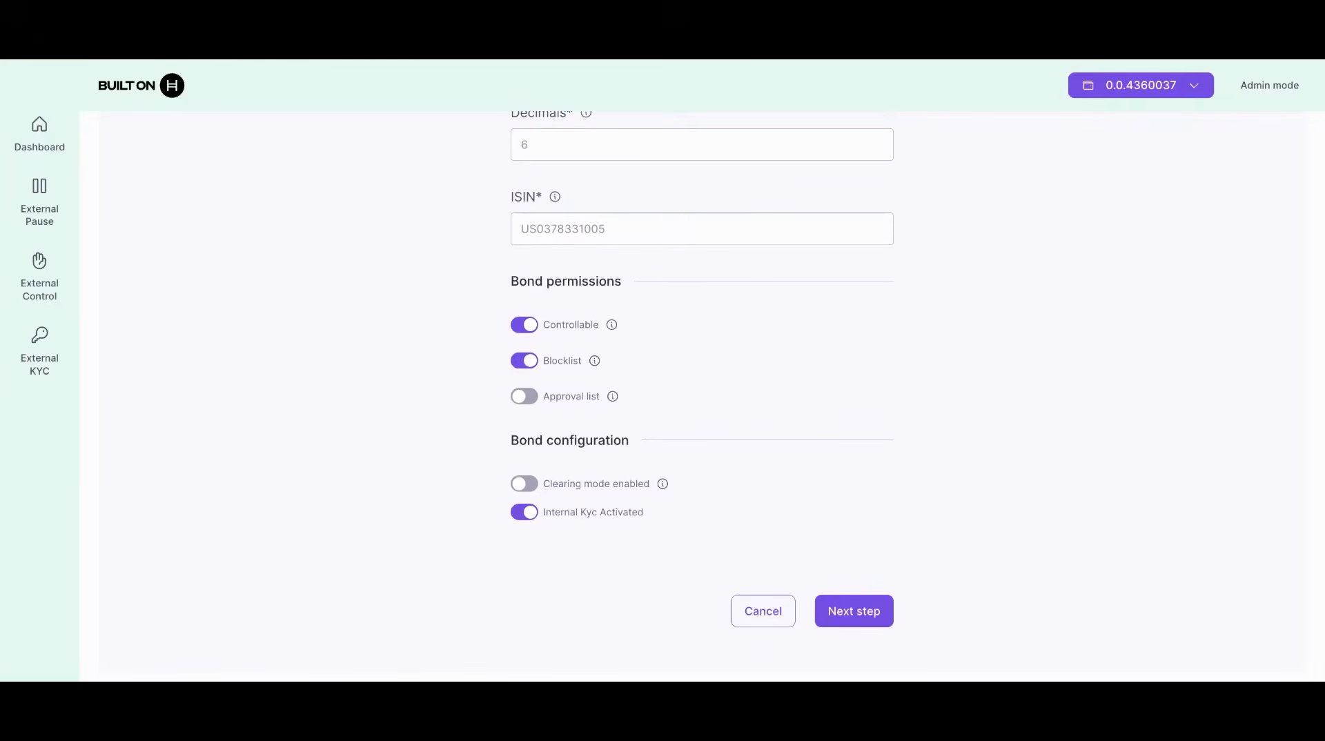
Step: Replace Blocklist with Approval list in the bond permissions, leaving clearing mode disabled
click(522, 397)
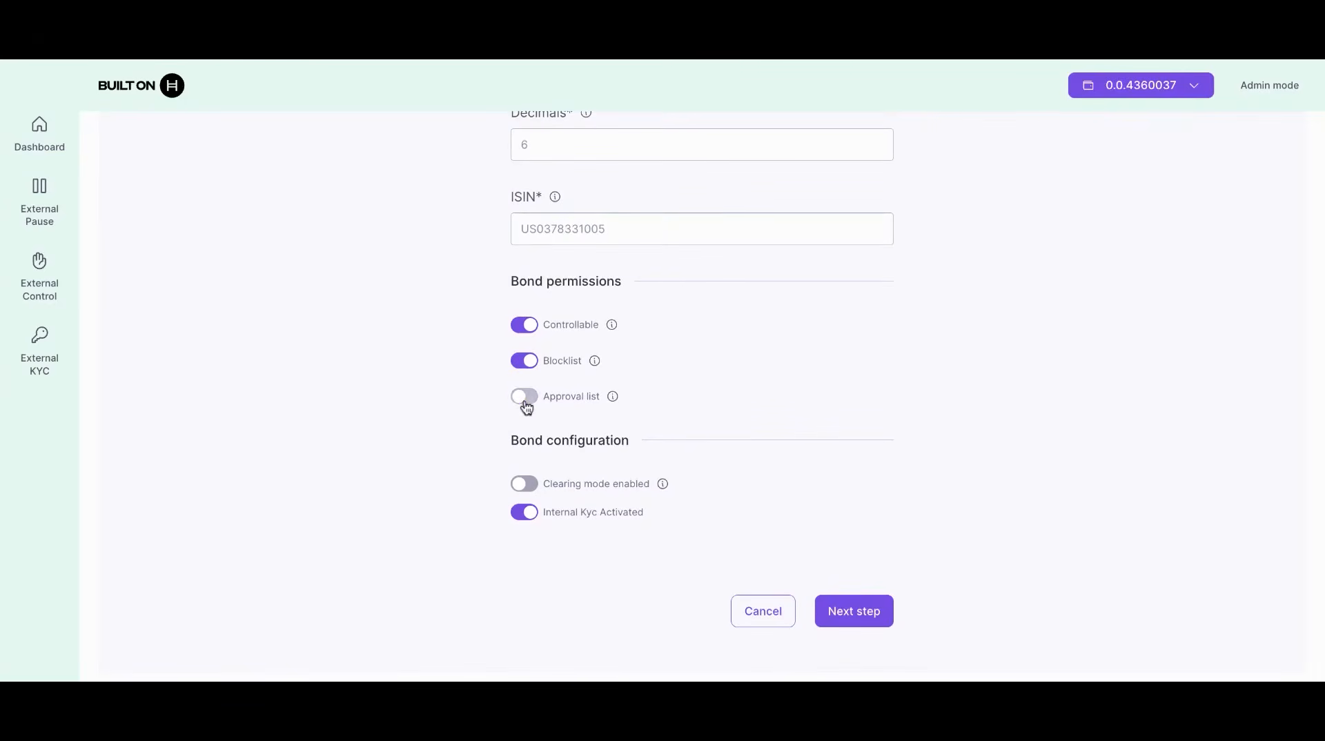
click(526, 360)
click(524, 396)
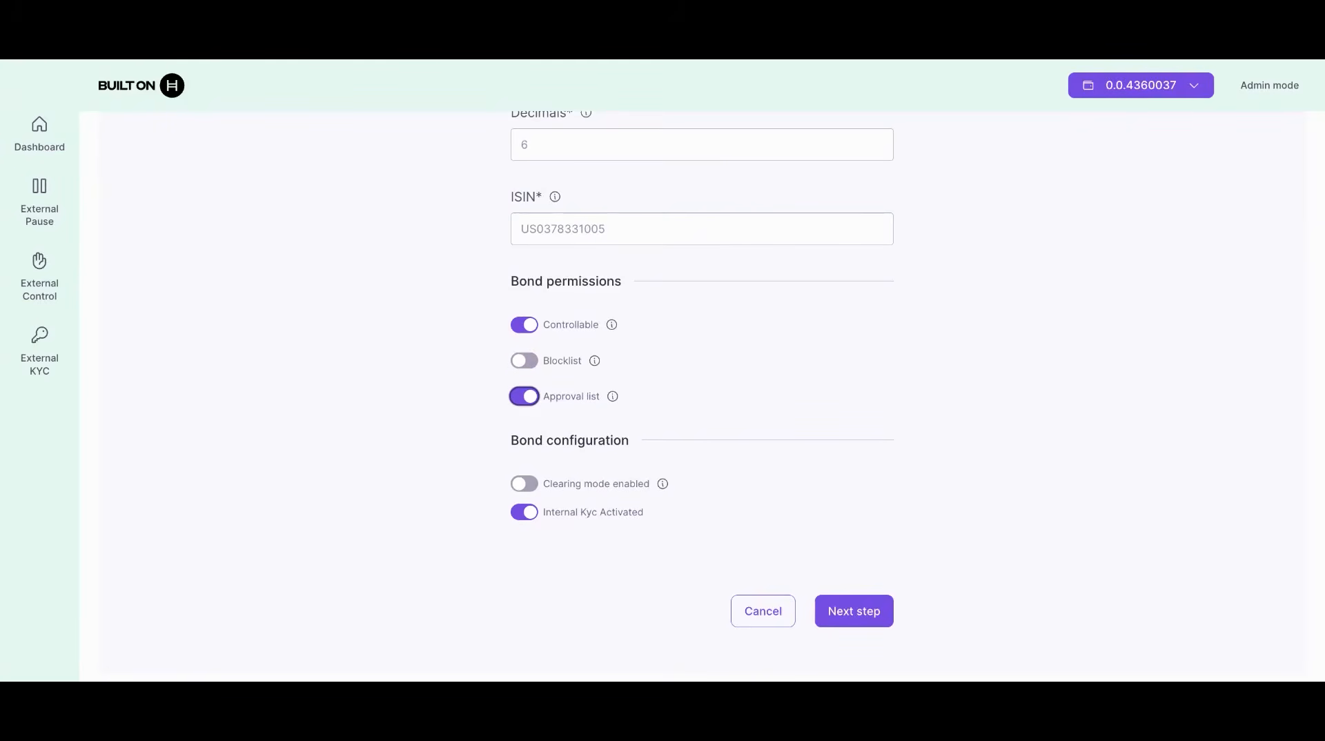
click(525, 396)
click(524, 396)
click(526, 484)
click(526, 485)
Step: On the Configuration step, enter 1000 bond units with a nominal value of 100
click(859, 614)
scroll(964, 496, up, 6)
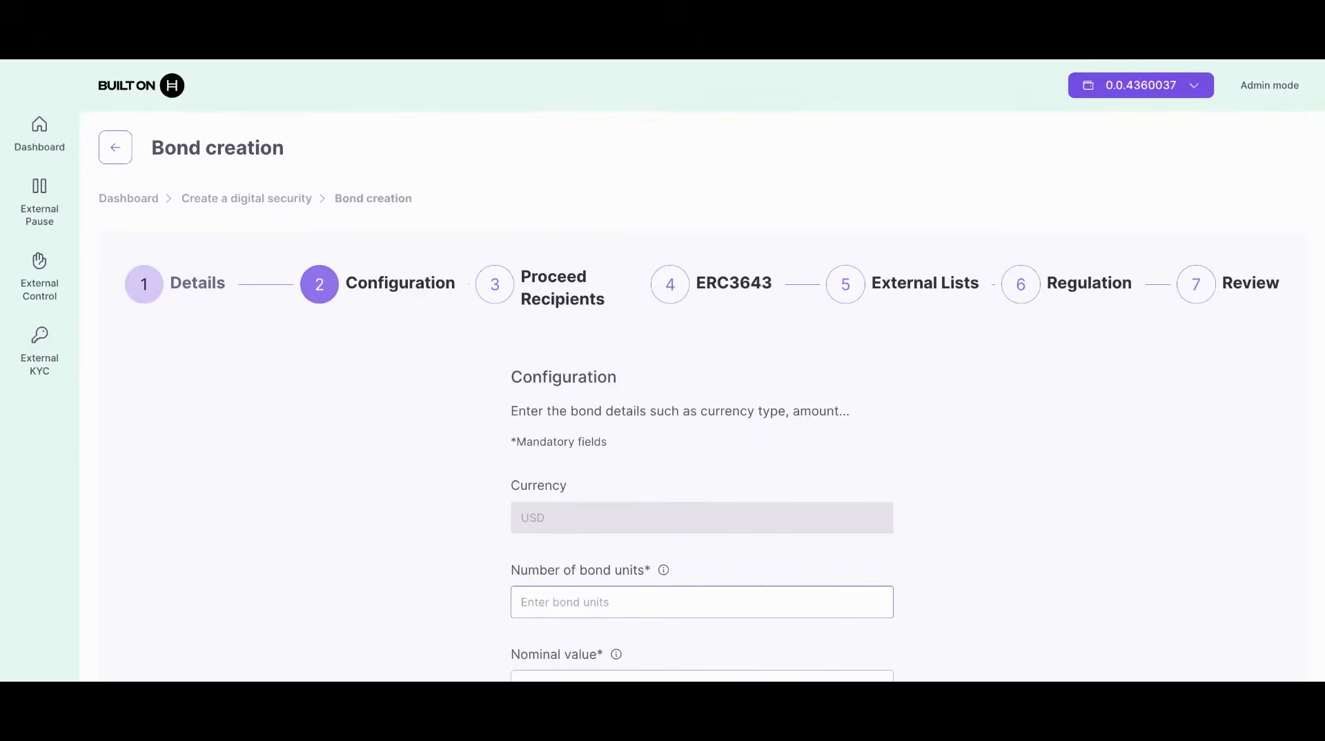
scroll(688, 392, down, 3)
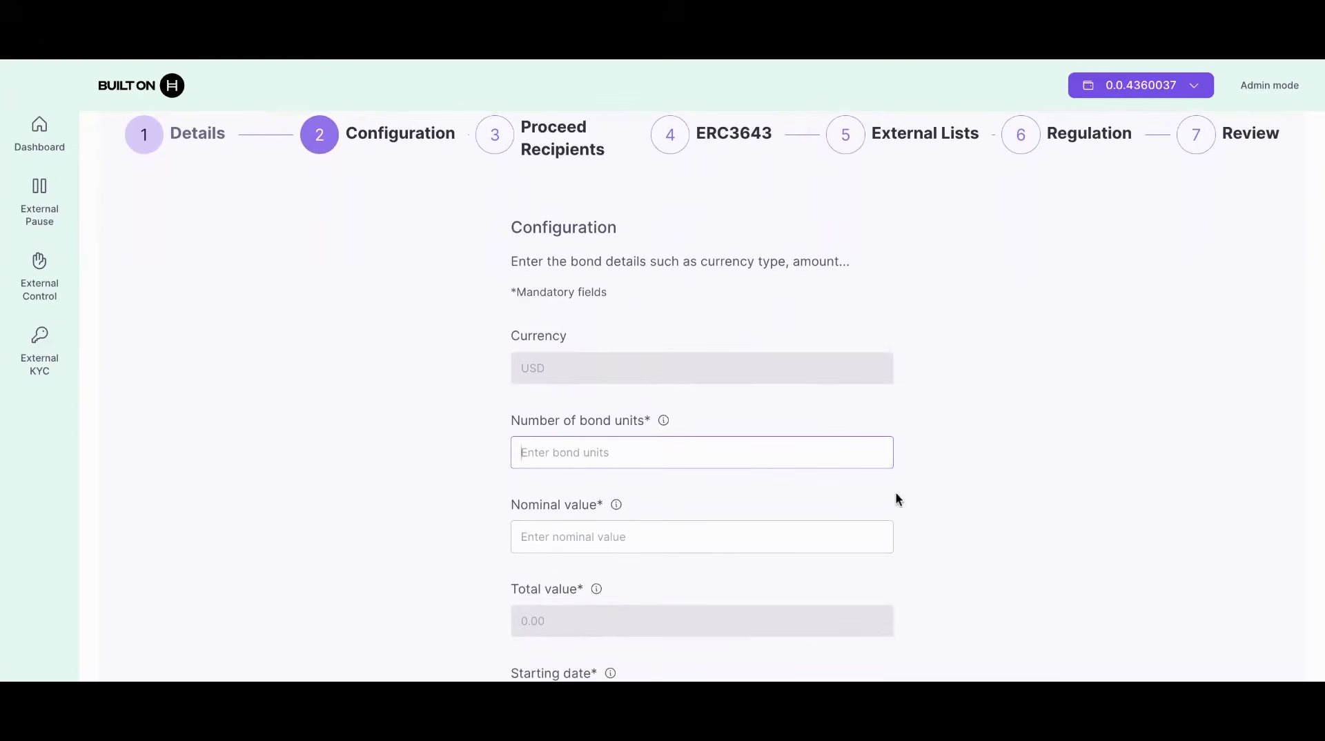
text(1000)
scroll(1060, 576, down, 3)
click(643, 376)
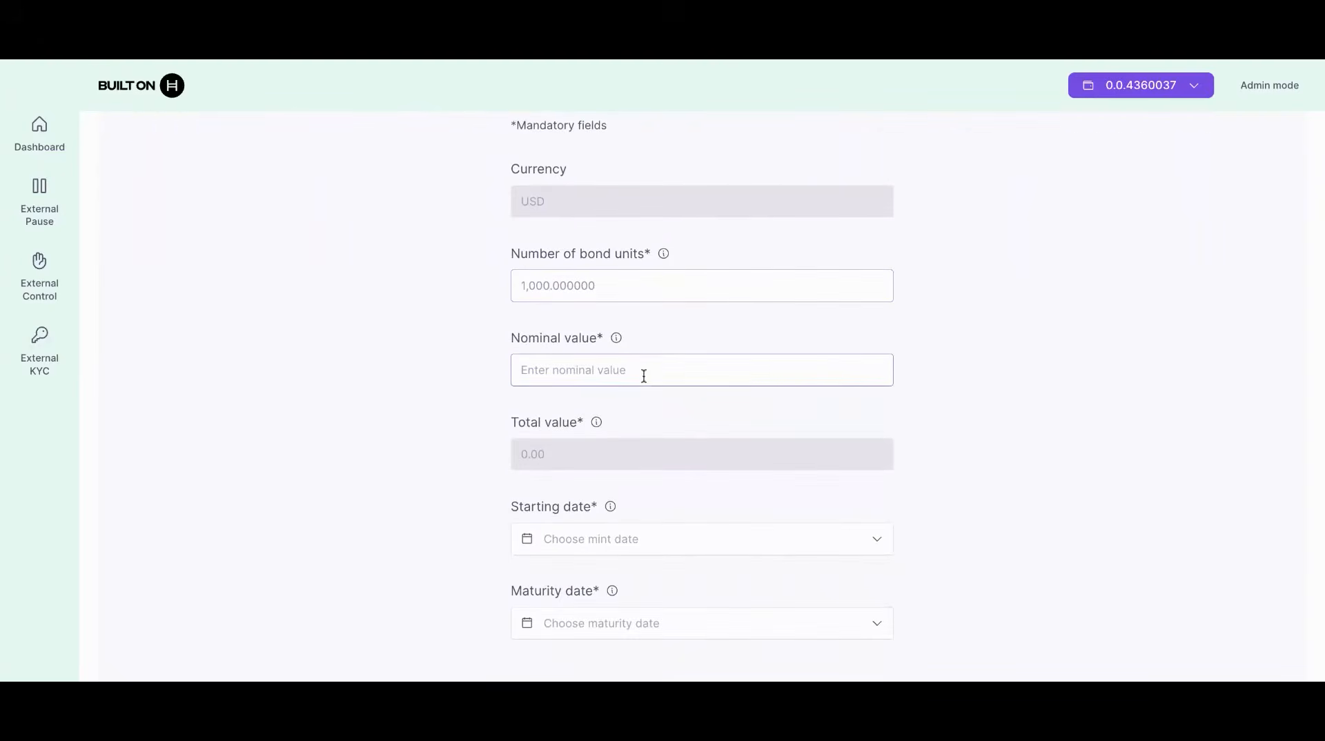
text(100)
click(435, 512)
Step: Set starting date 7 November 2025 and maturity date 30 November 2025, then continue
scroll(435, 512, down, 2)
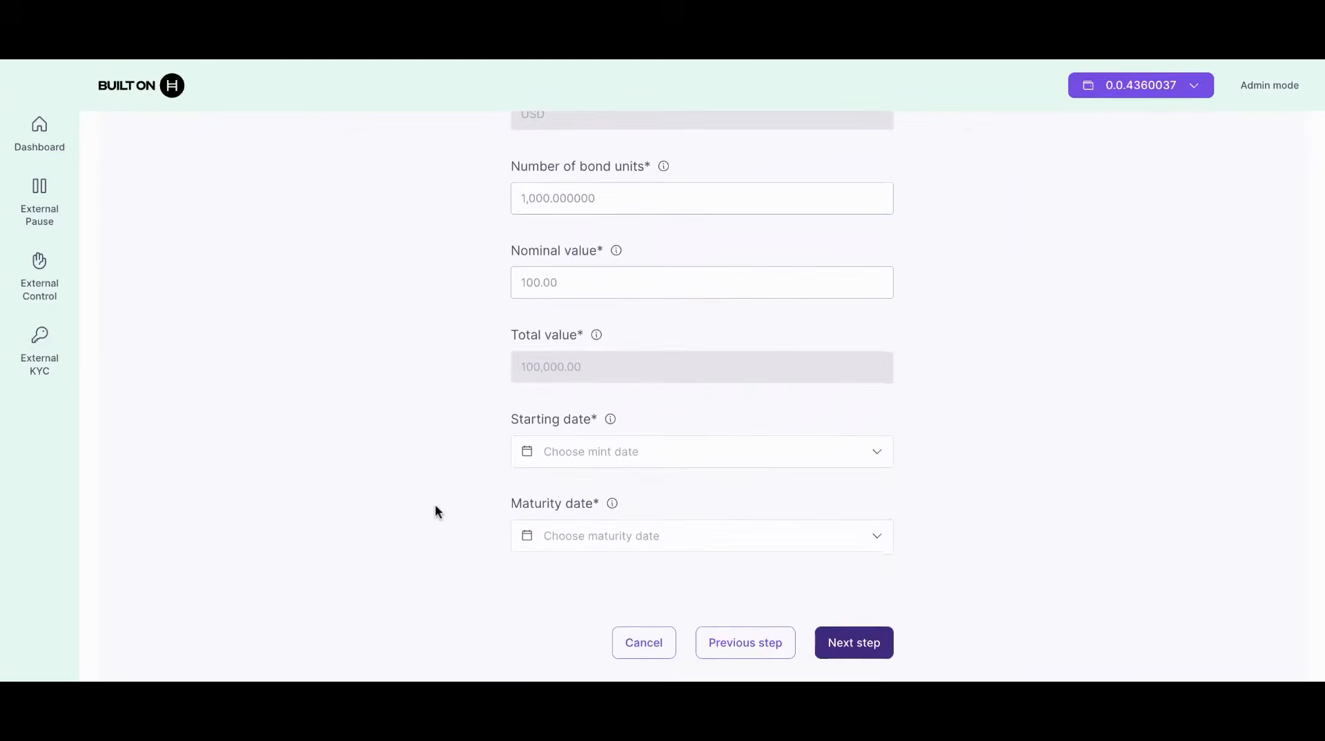
scroll(469, 493, down, 1)
click(689, 434)
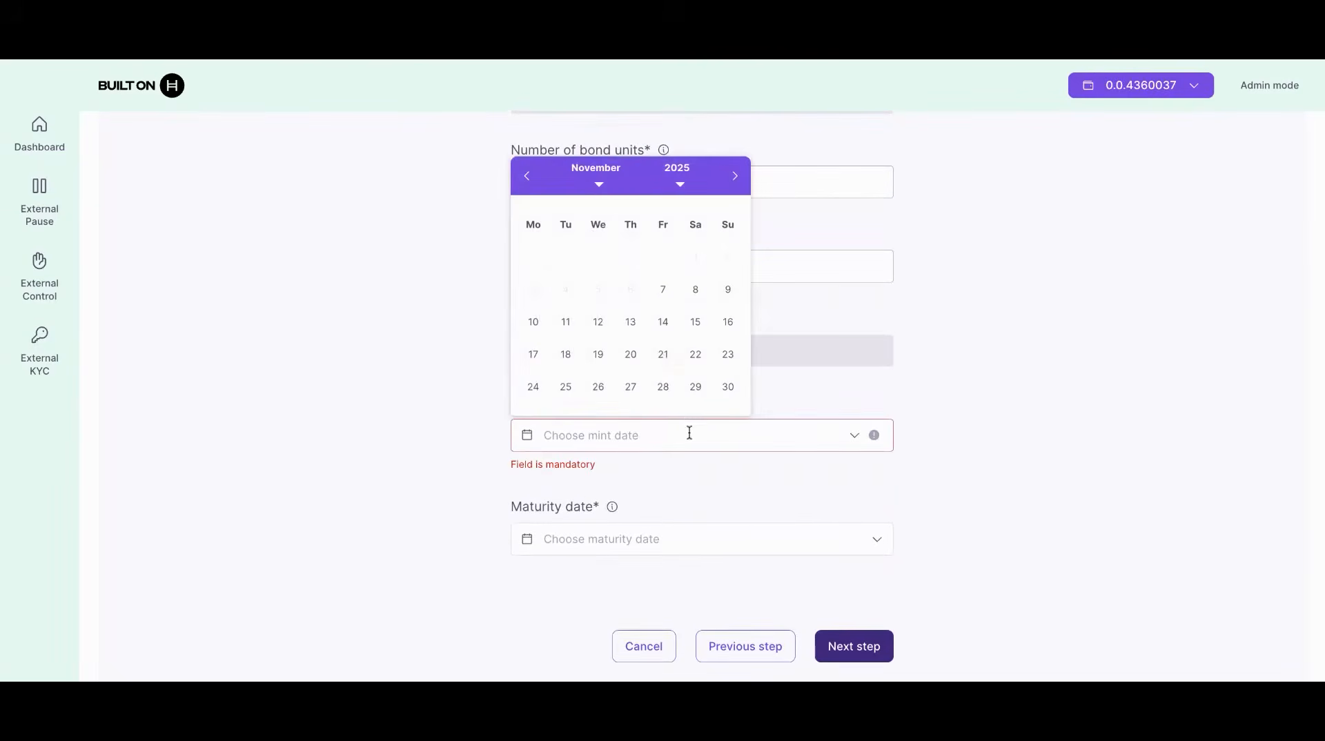
click(663, 289)
click(690, 523)
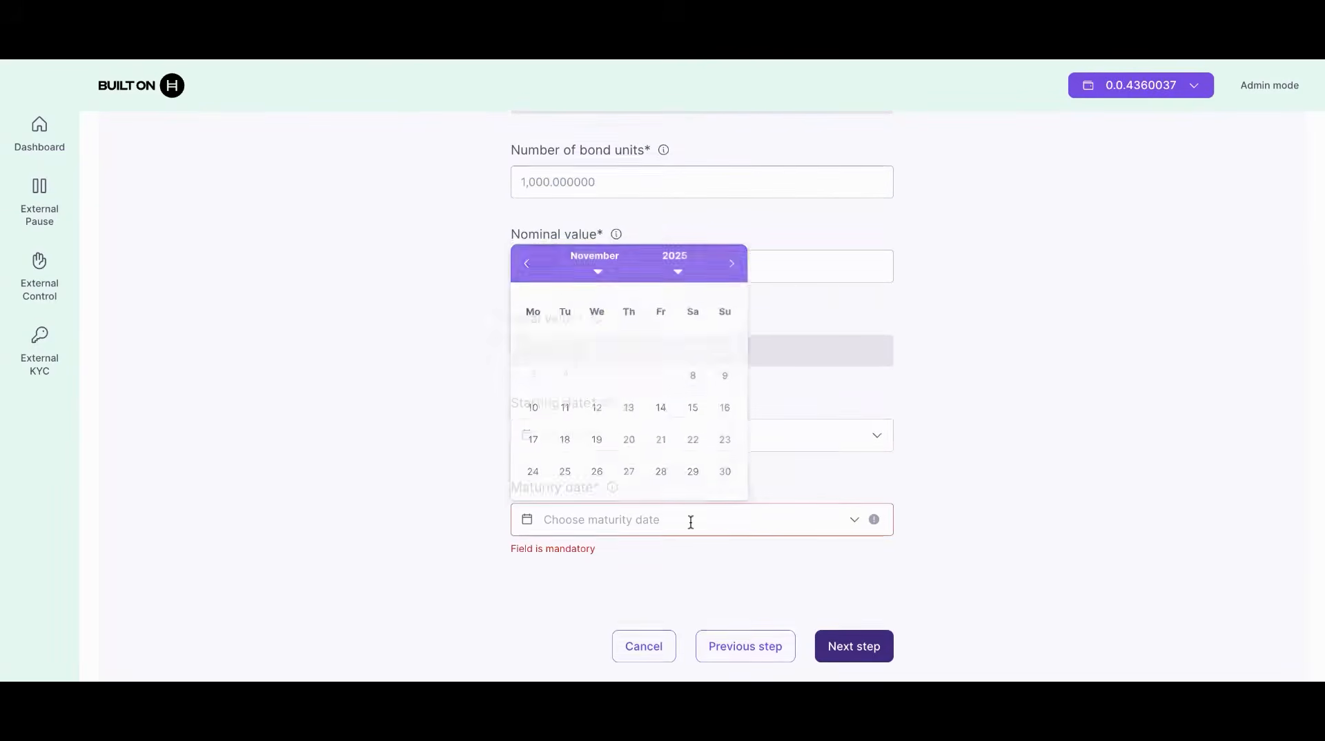
click(728, 471)
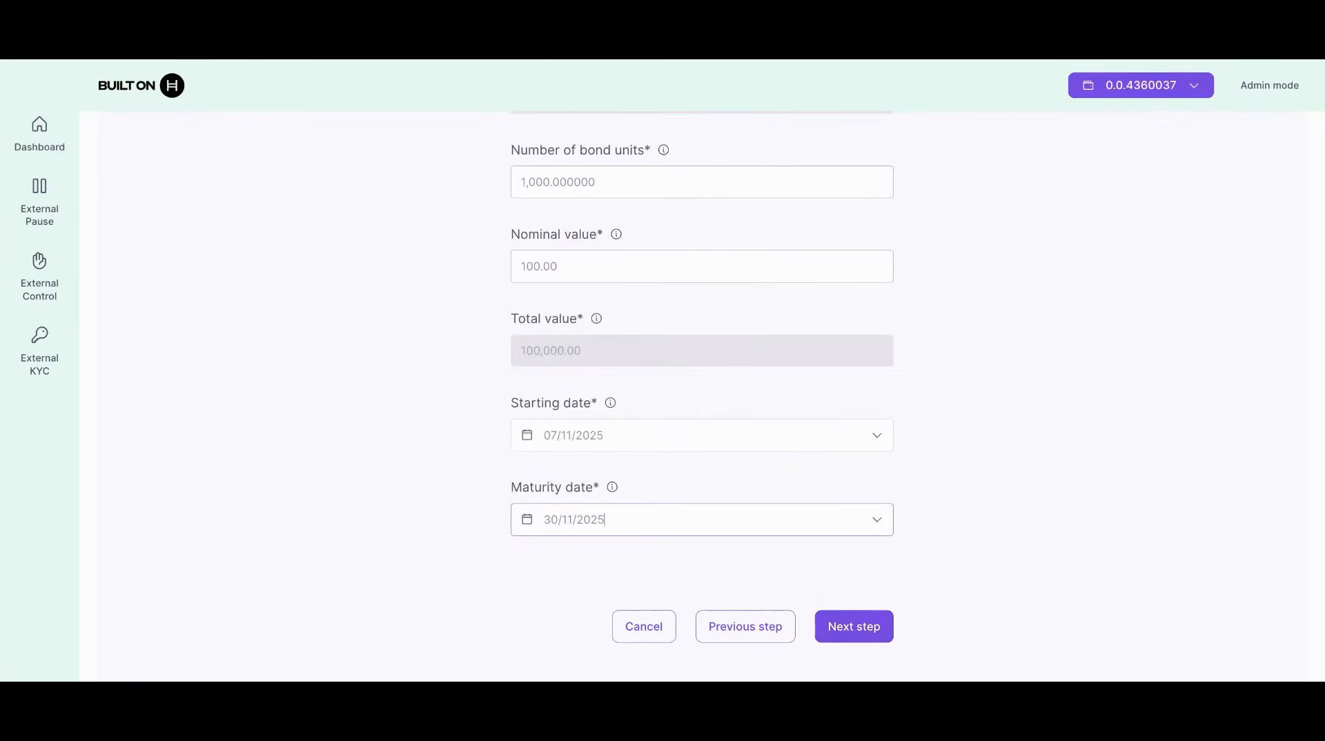
click(872, 631)
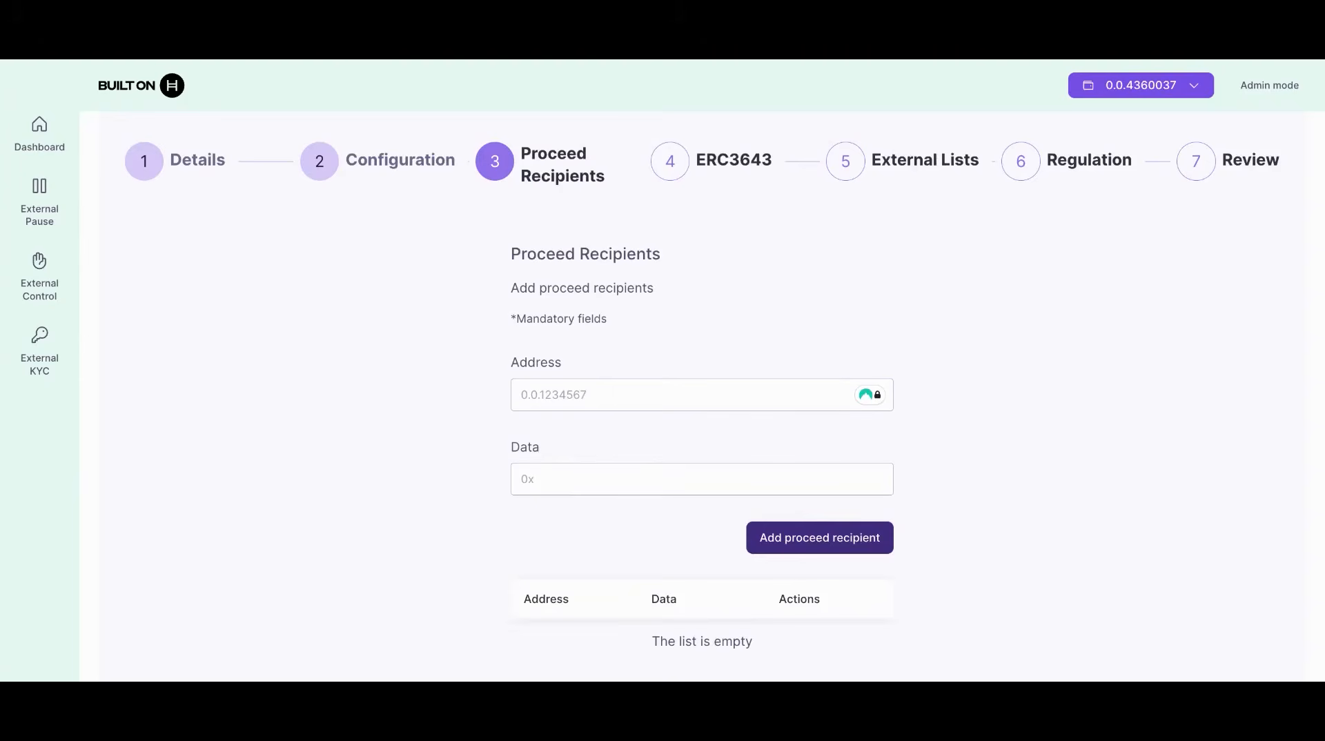
Step: Leave the recipient address empty and advance to the ERC3643 step
click(615, 388)
click(458, 468)
scroll(858, 573, down, 3)
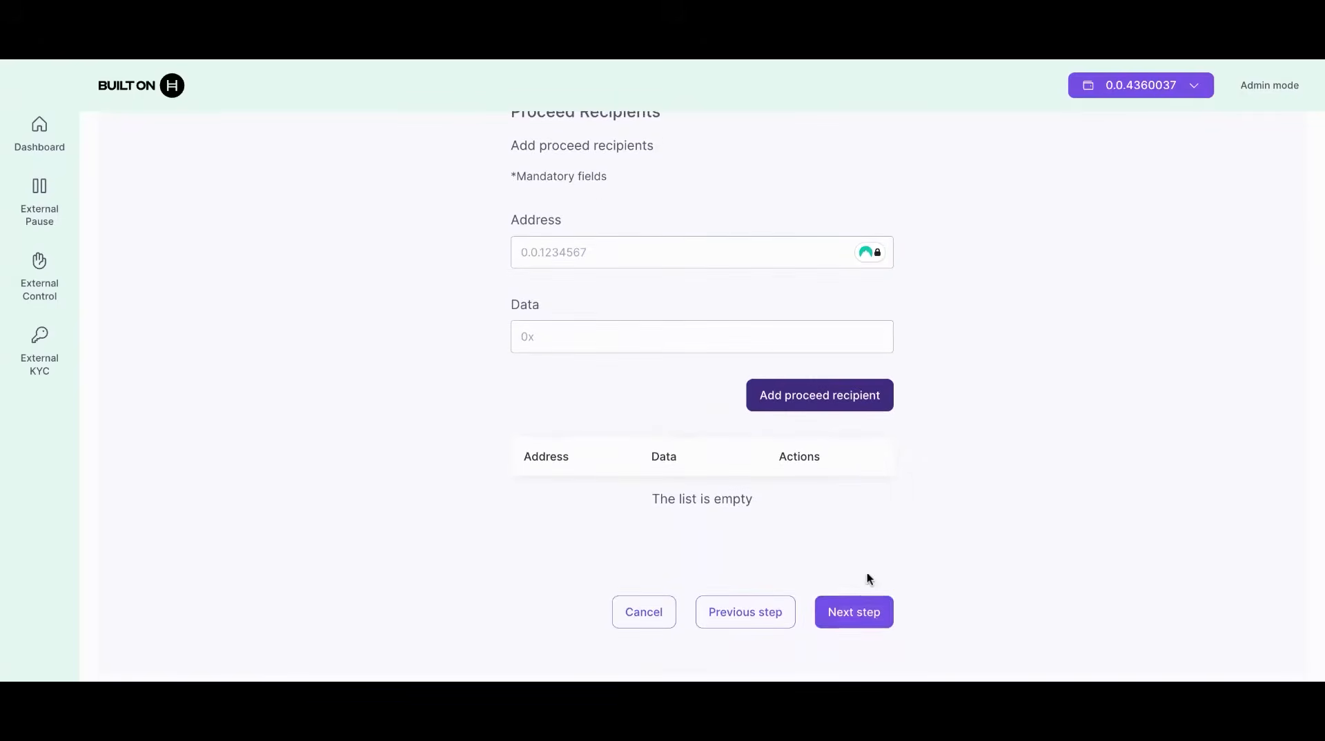
click(862, 612)
scroll(1001, 594, up, 3)
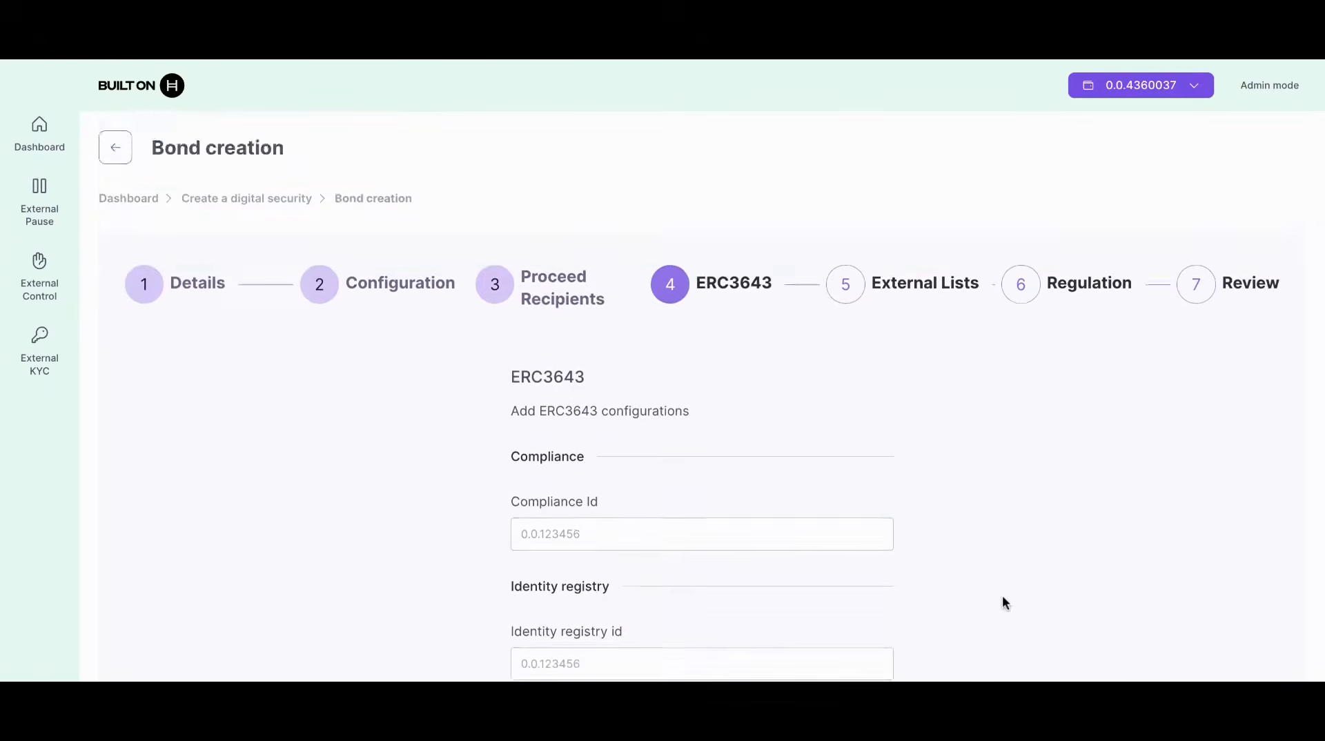
scroll(1002, 594, down, 1)
scroll(1002, 601, down, 1)
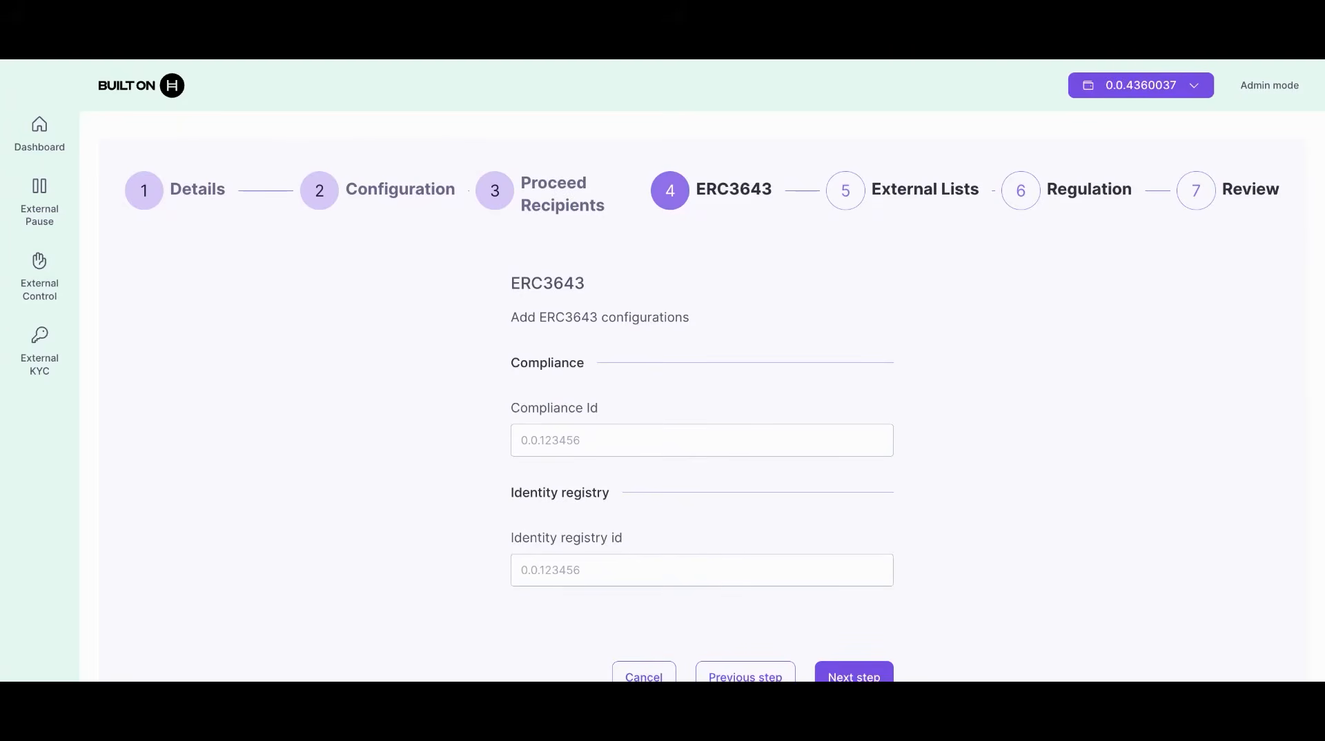
Step: Pass through the External Lists step without choosing any lists, reaching Regulation
click(854, 675)
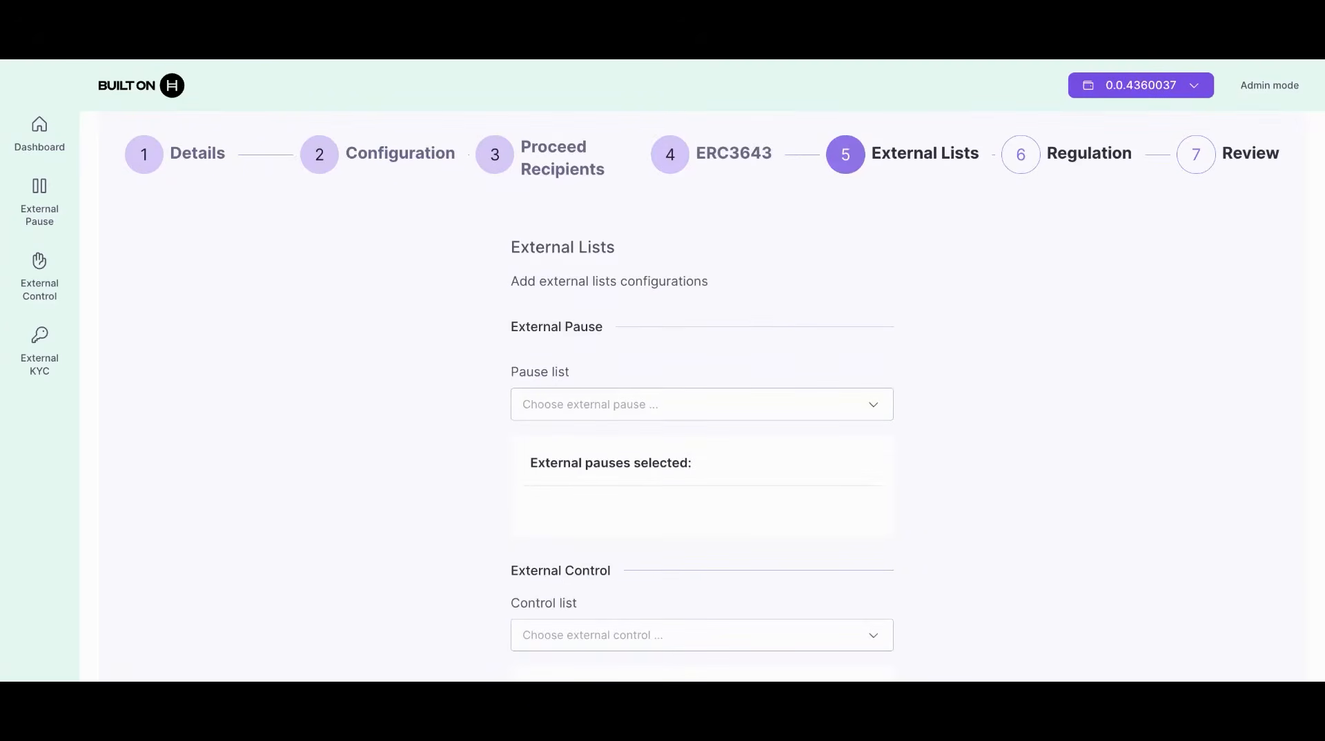
scroll(702, 390, down, 2)
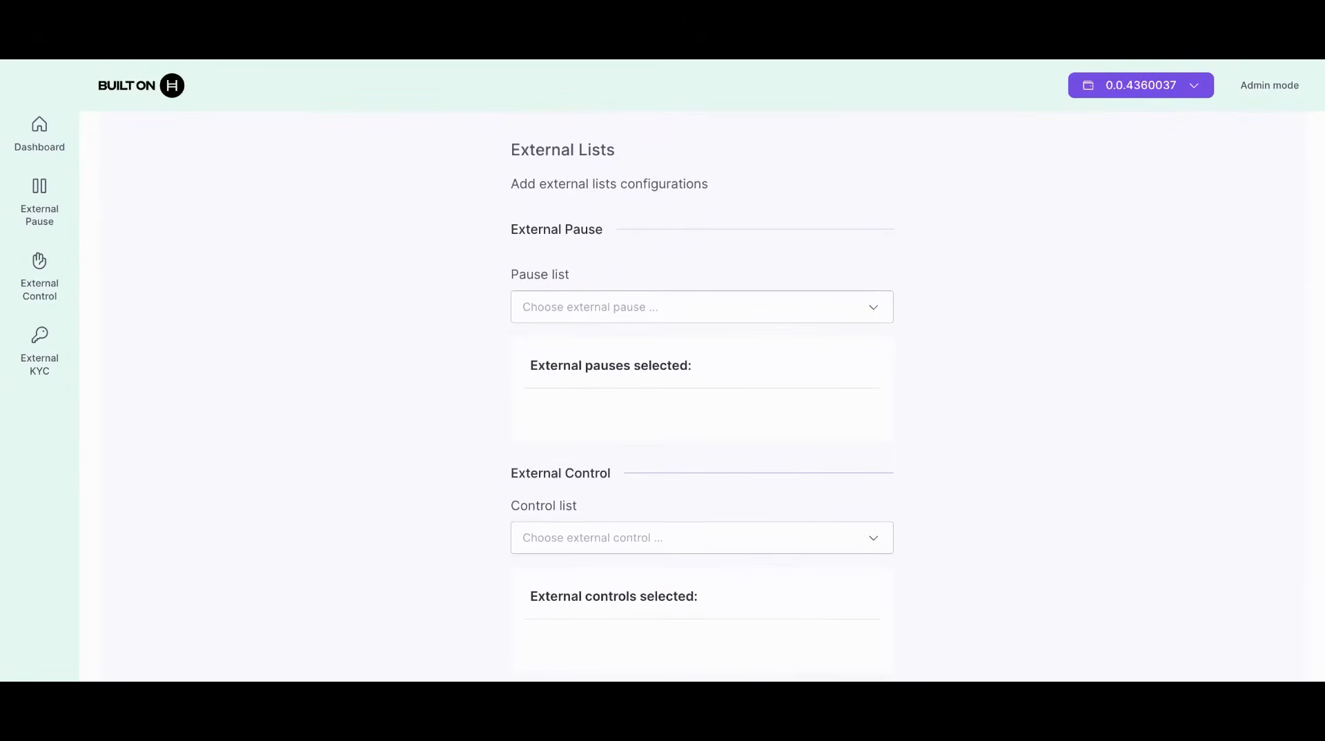
scroll(702, 393, down, 2)
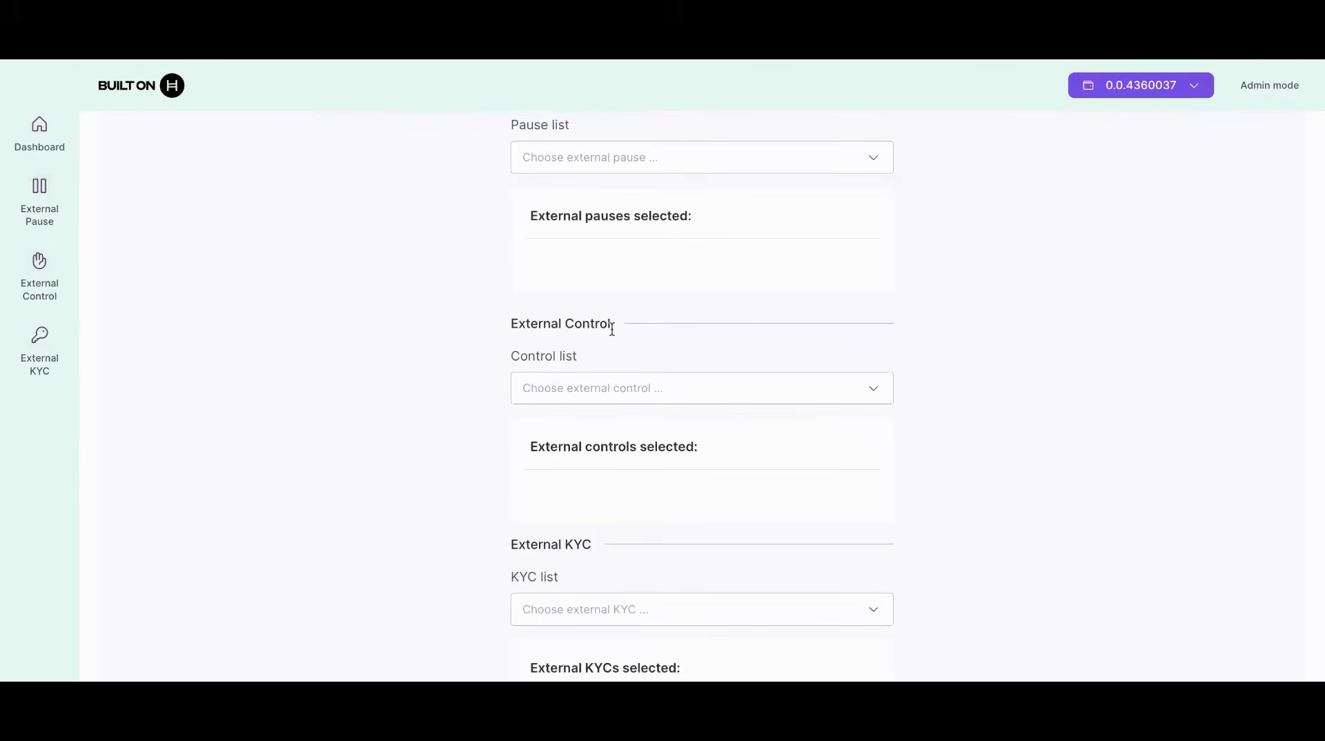
scroll(975, 306, down, 3)
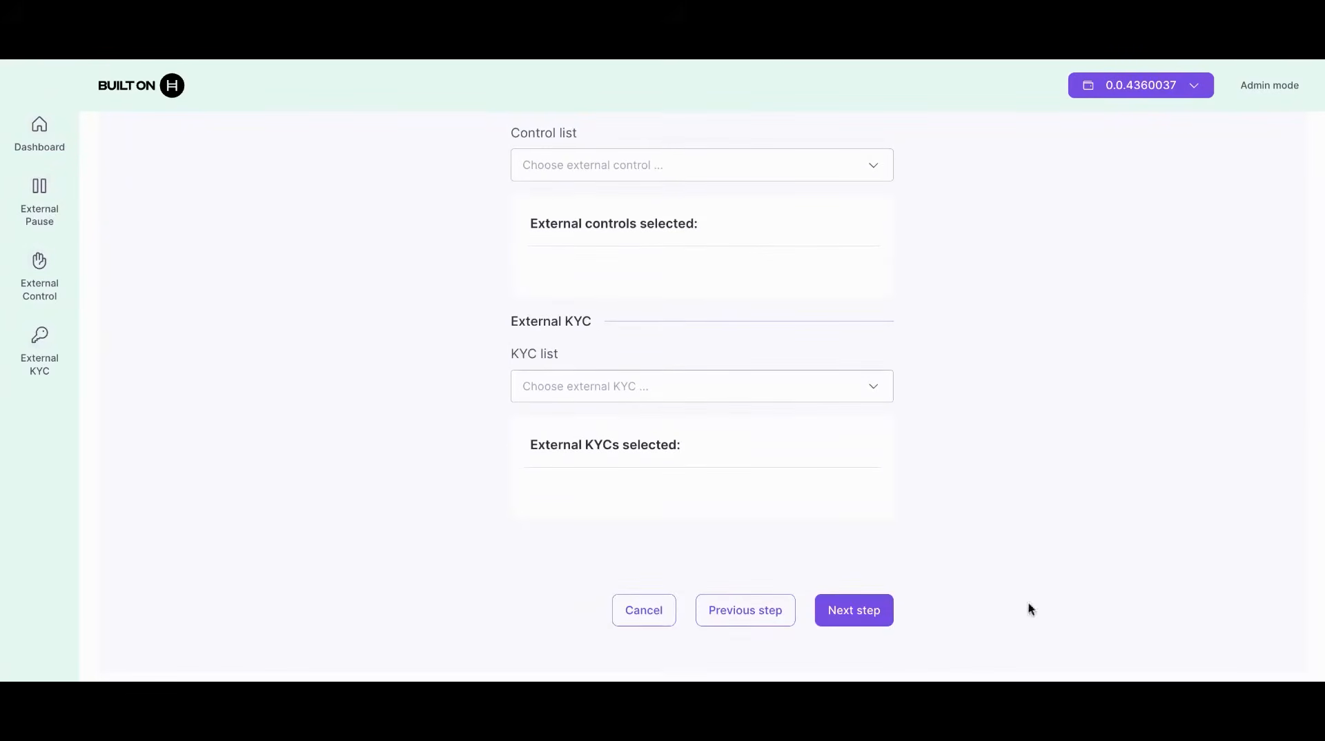
click(843, 616)
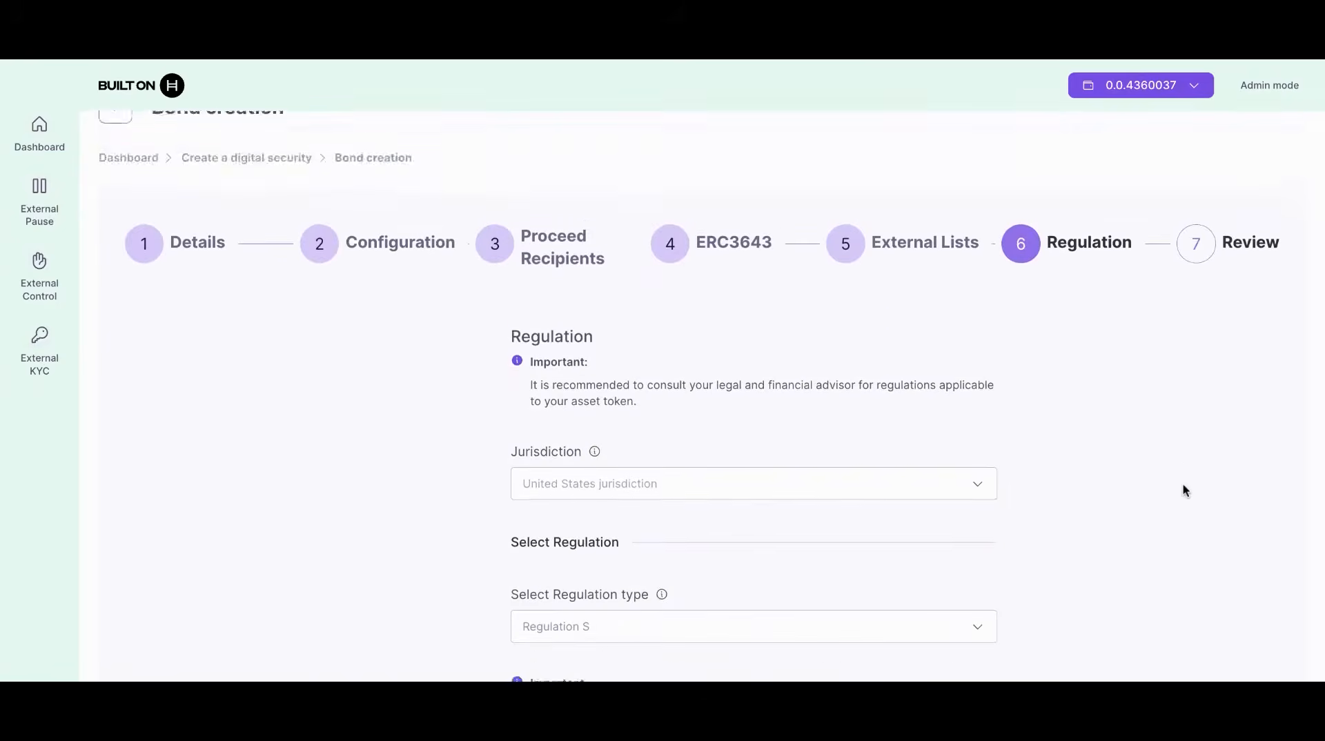
Step: Choose United States as the jurisdiction
scroll(1182, 485, down, 1)
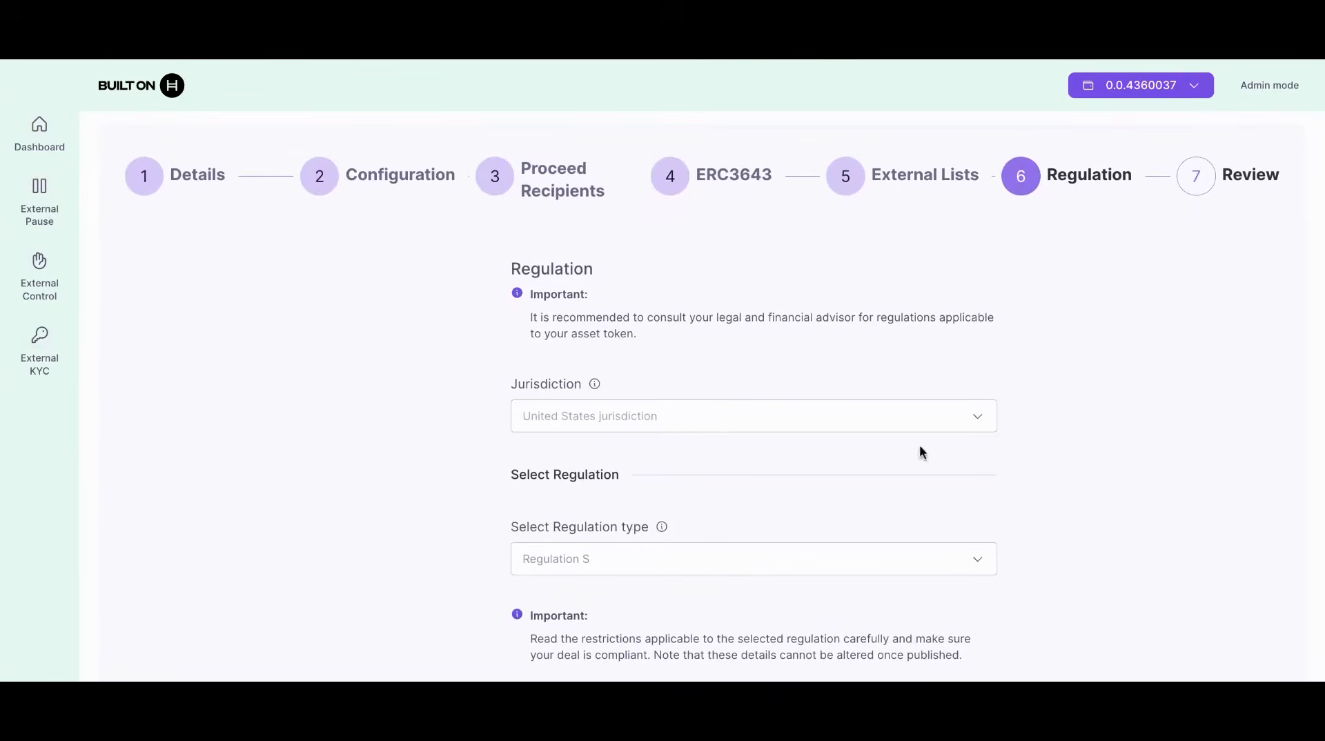
click(837, 422)
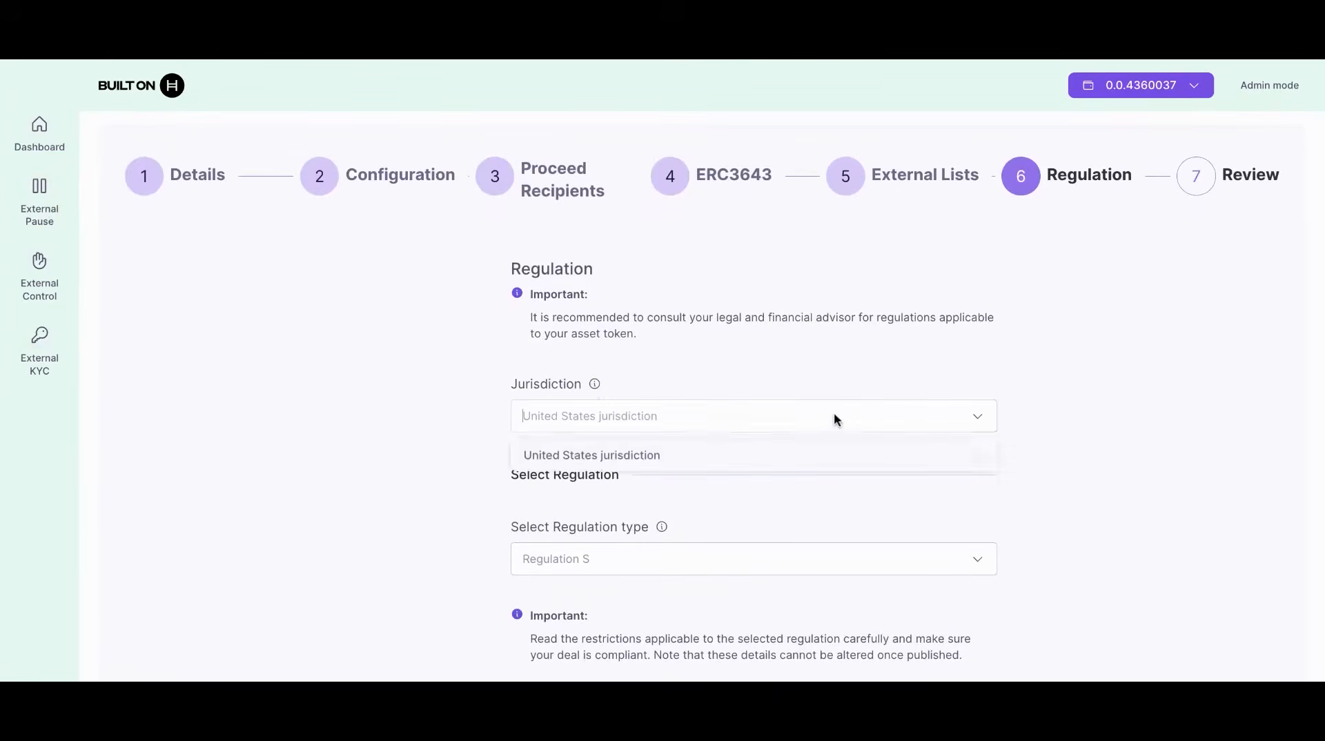
click(826, 458)
scroll(465, 586, down, 2)
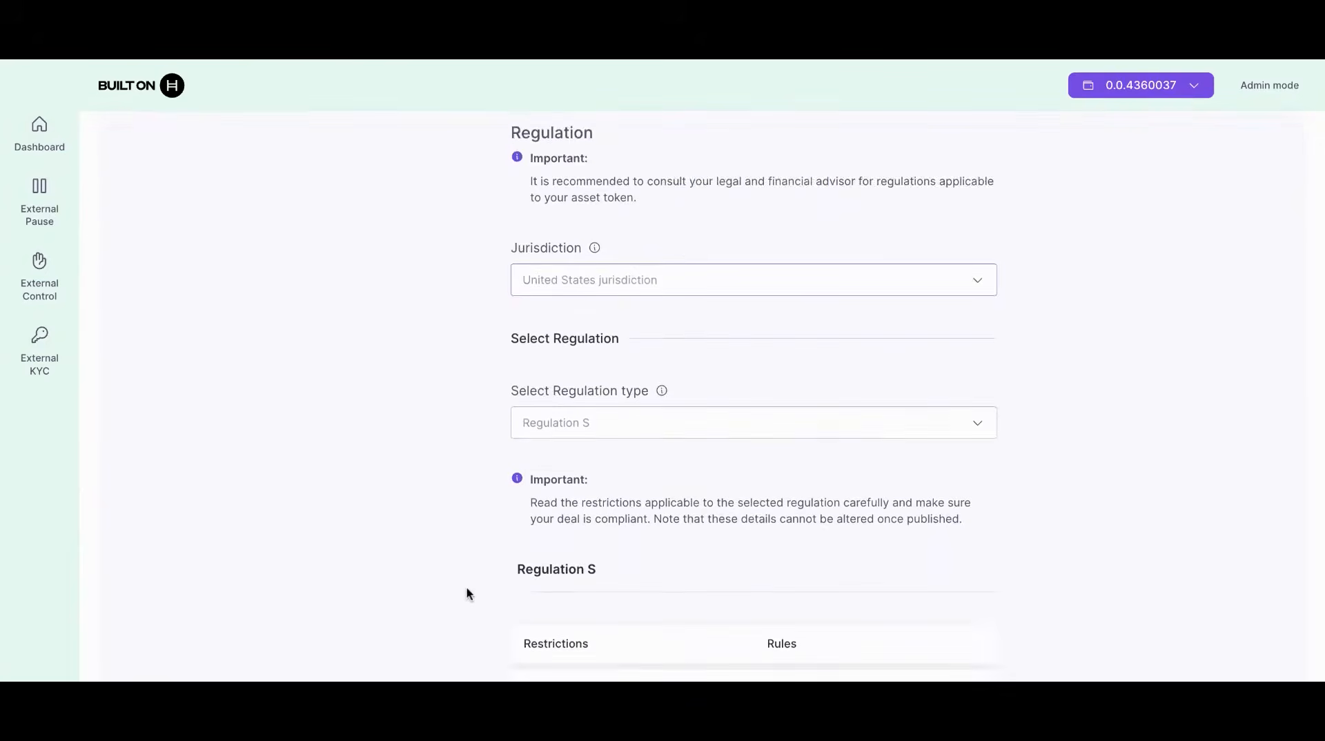
scroll(466, 586, down, 2)
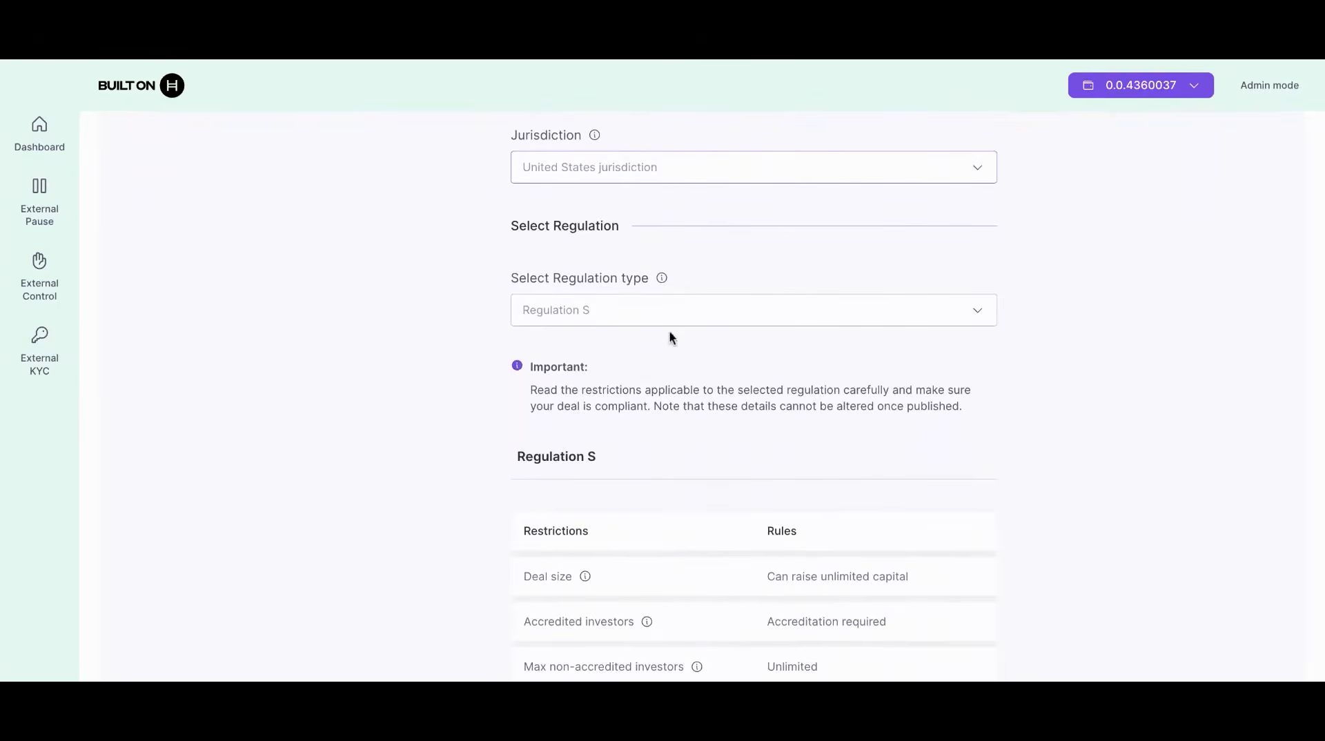
Step: Select Regulation D as the regulation type with sub-type 506 C
click(669, 316)
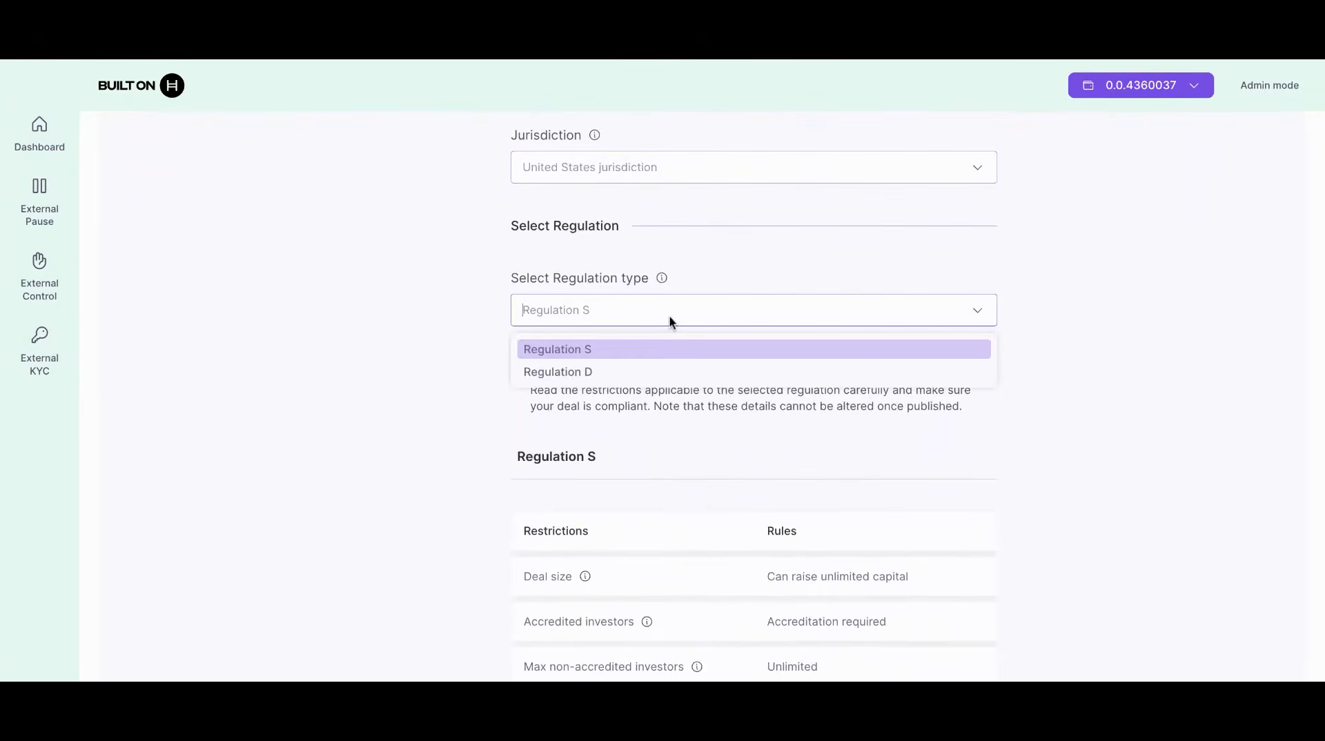
click(423, 462)
scroll(424, 462, down, 1)
click(630, 233)
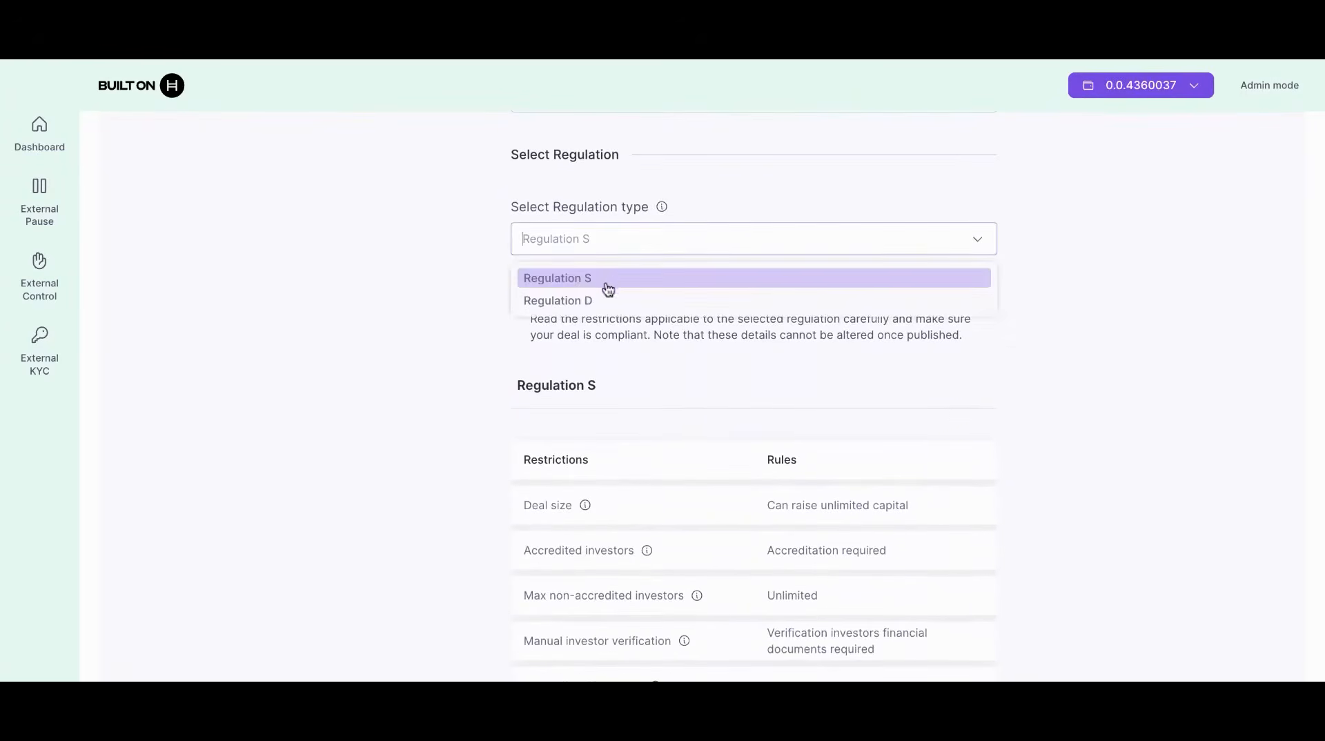
click(608, 299)
scroll(475, 433, down, 3)
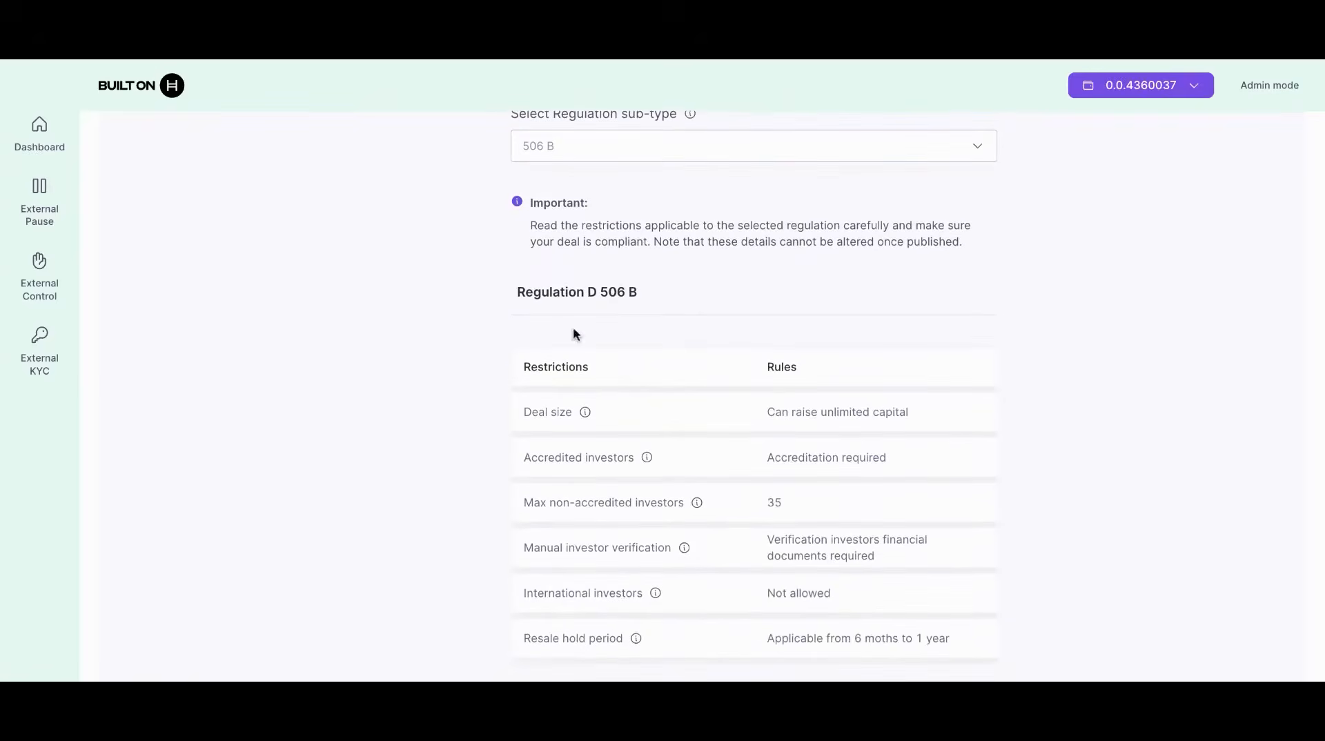
scroll(471, 351, up, 1)
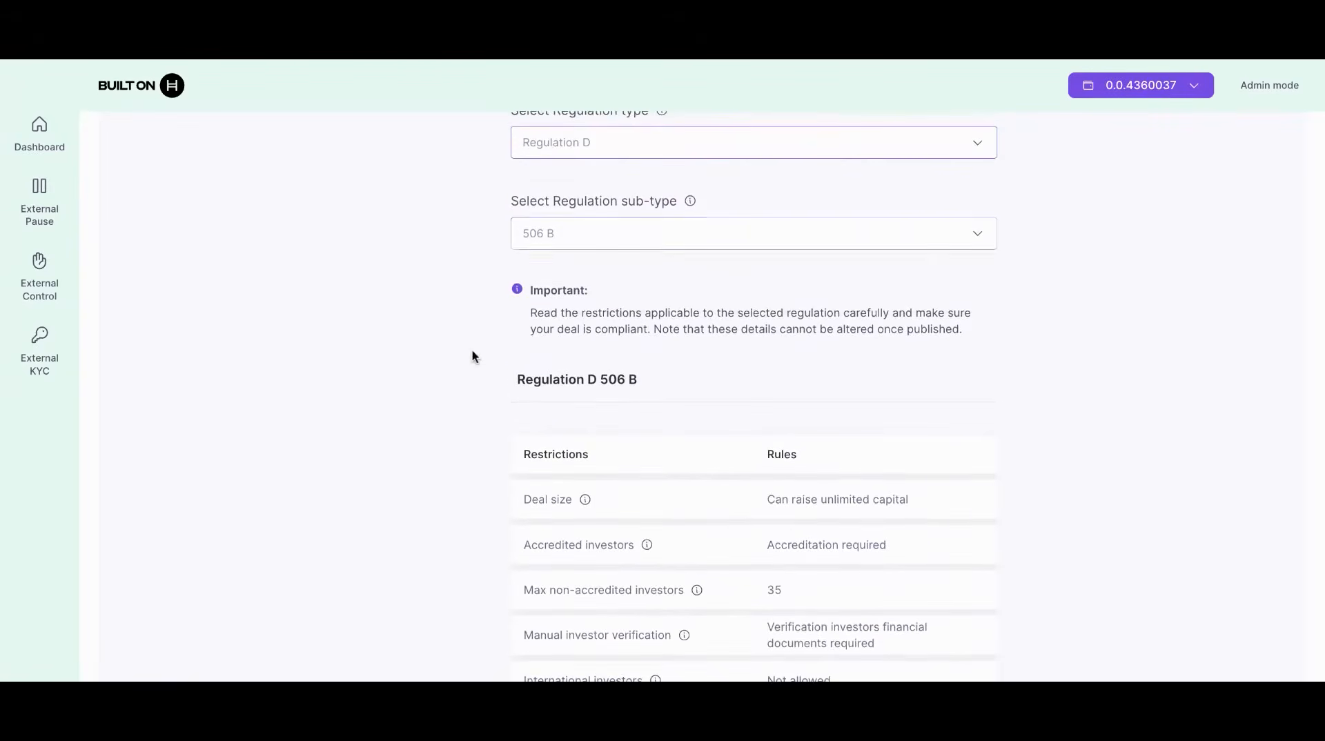
click(567, 243)
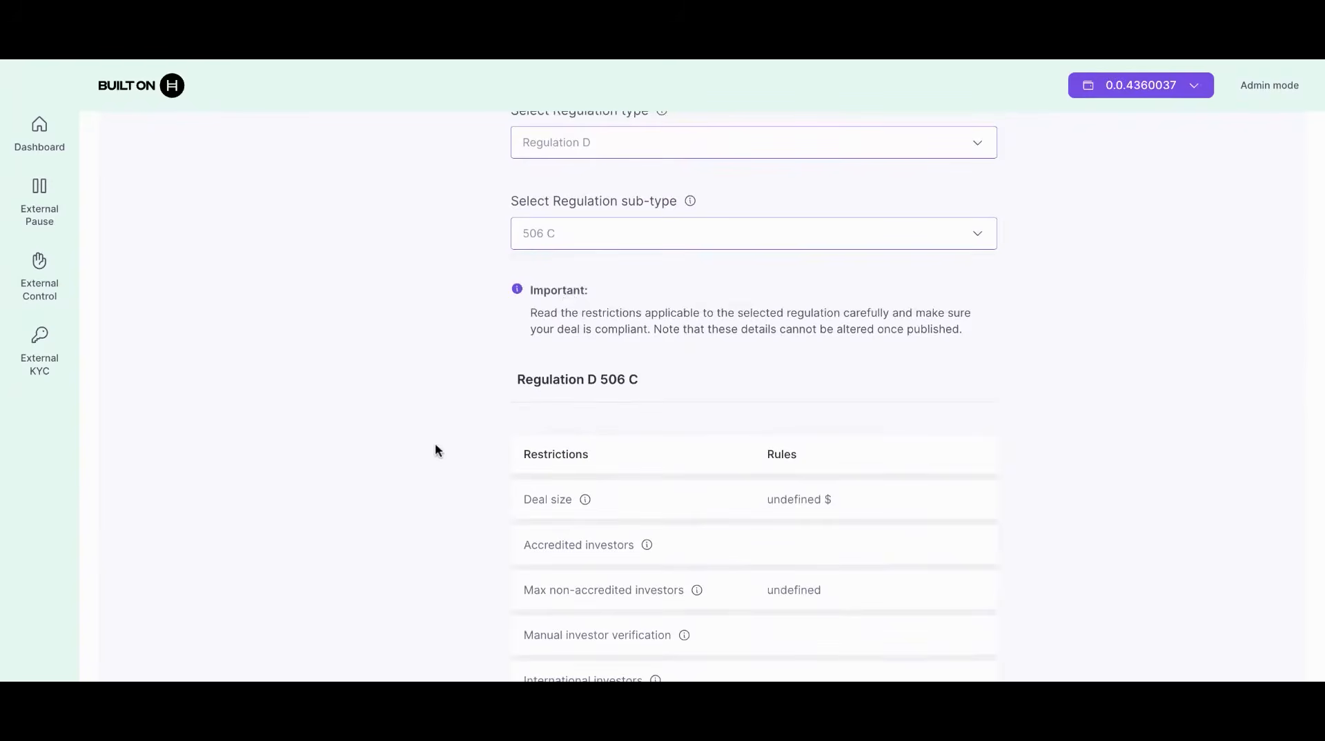
scroll(436, 449, down, 4)
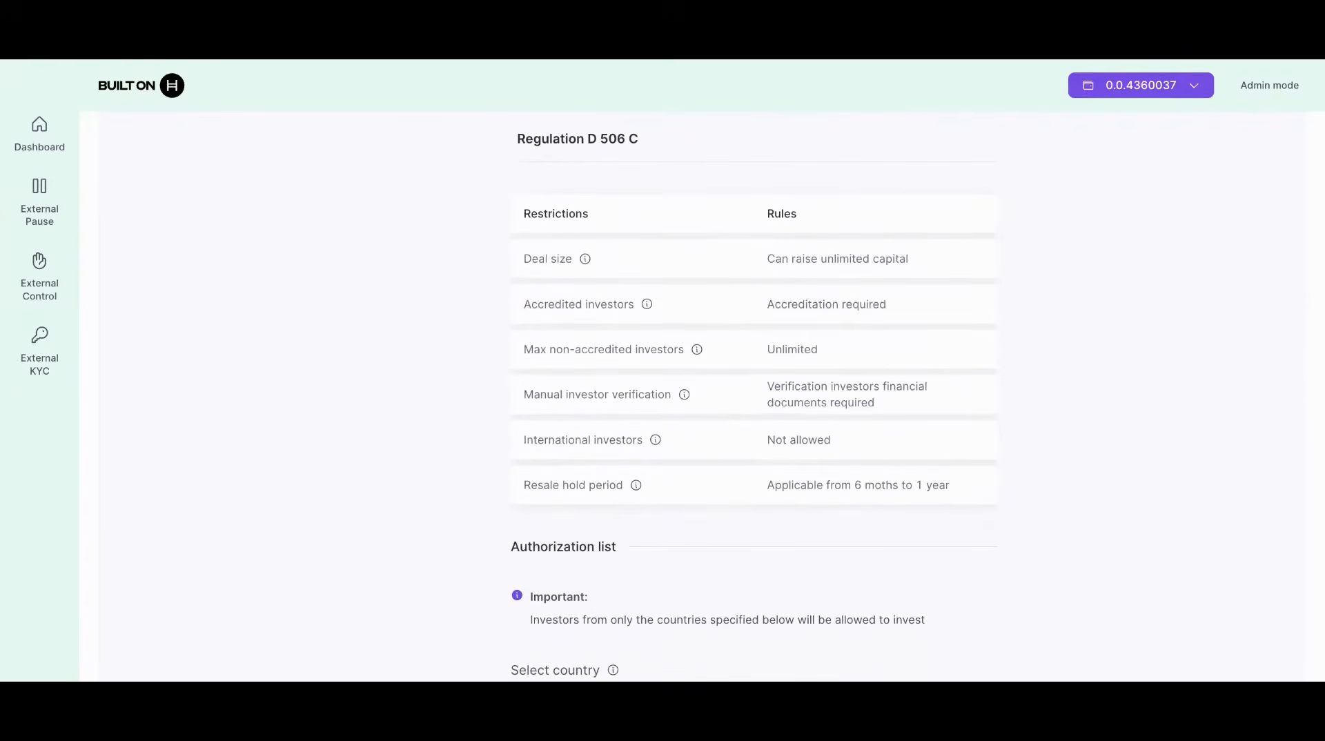
scroll(754, 390, down, 5)
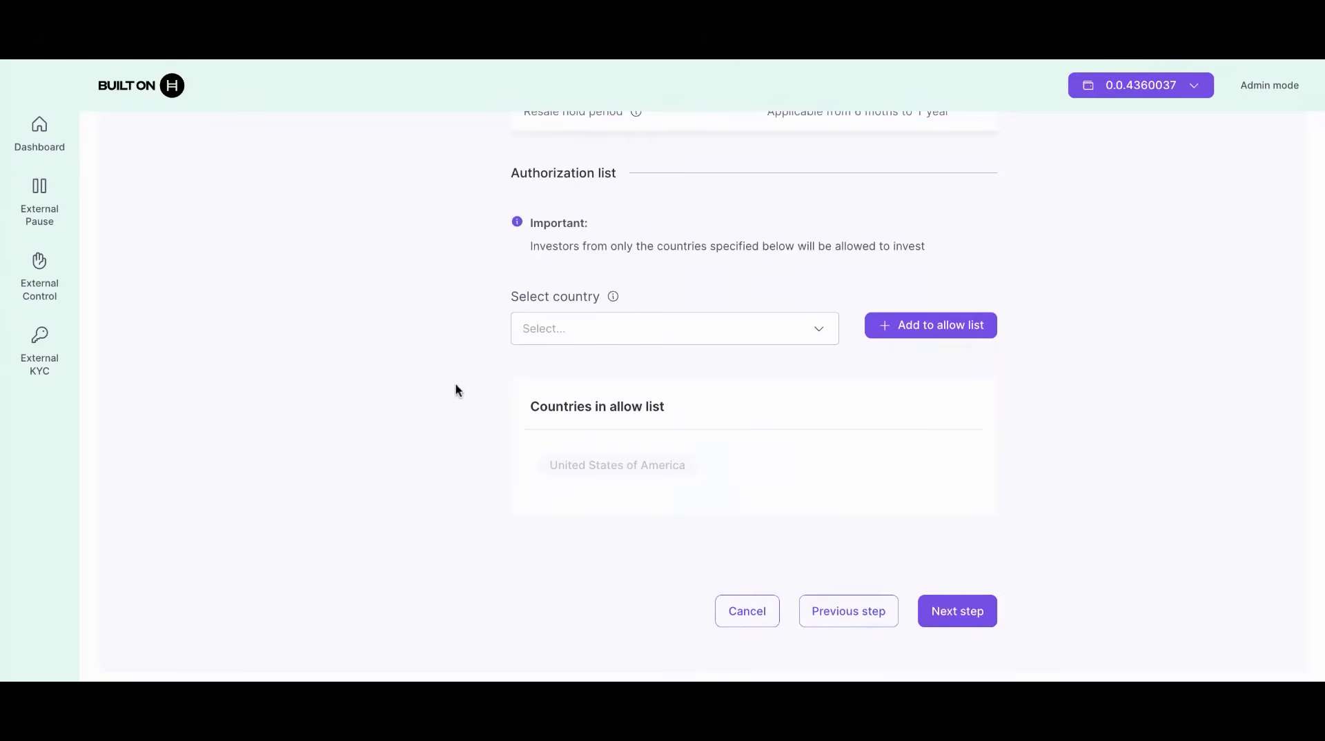
Step: Add India to the authorization allow list
click(630, 331)
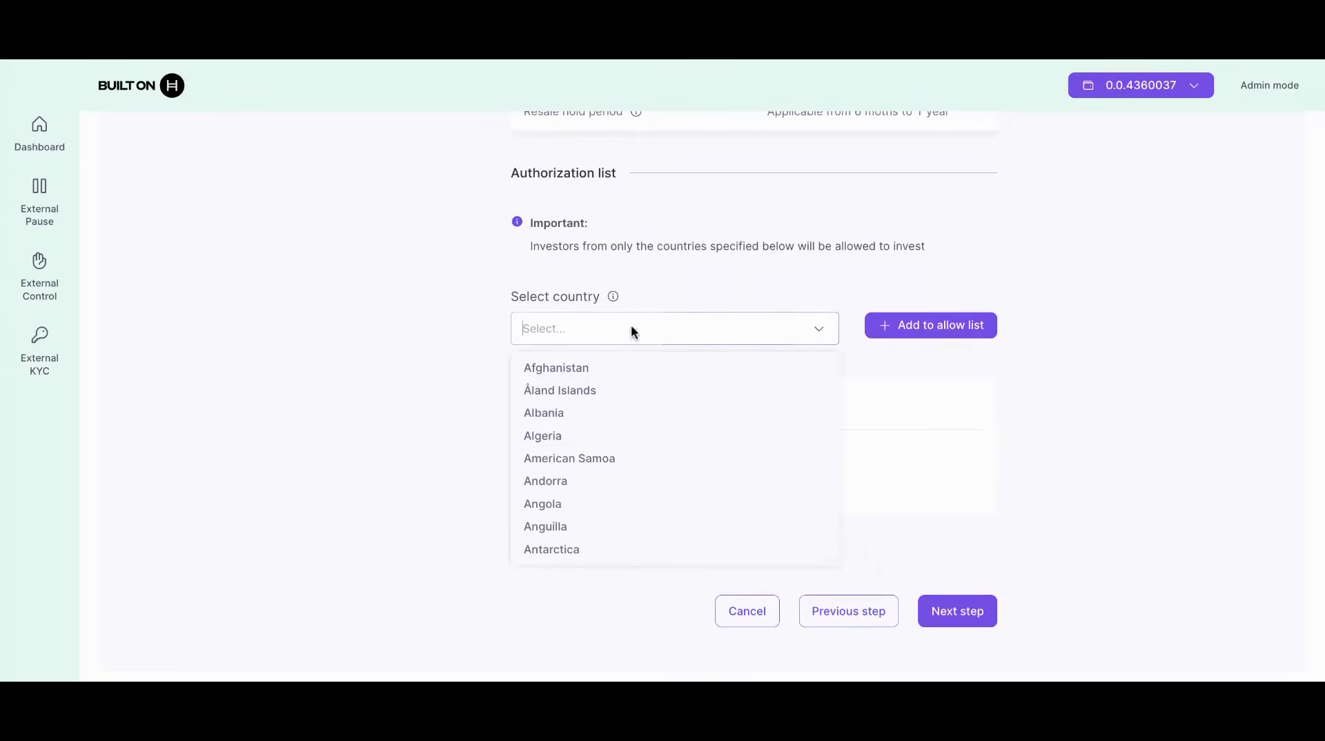
click(630, 331)
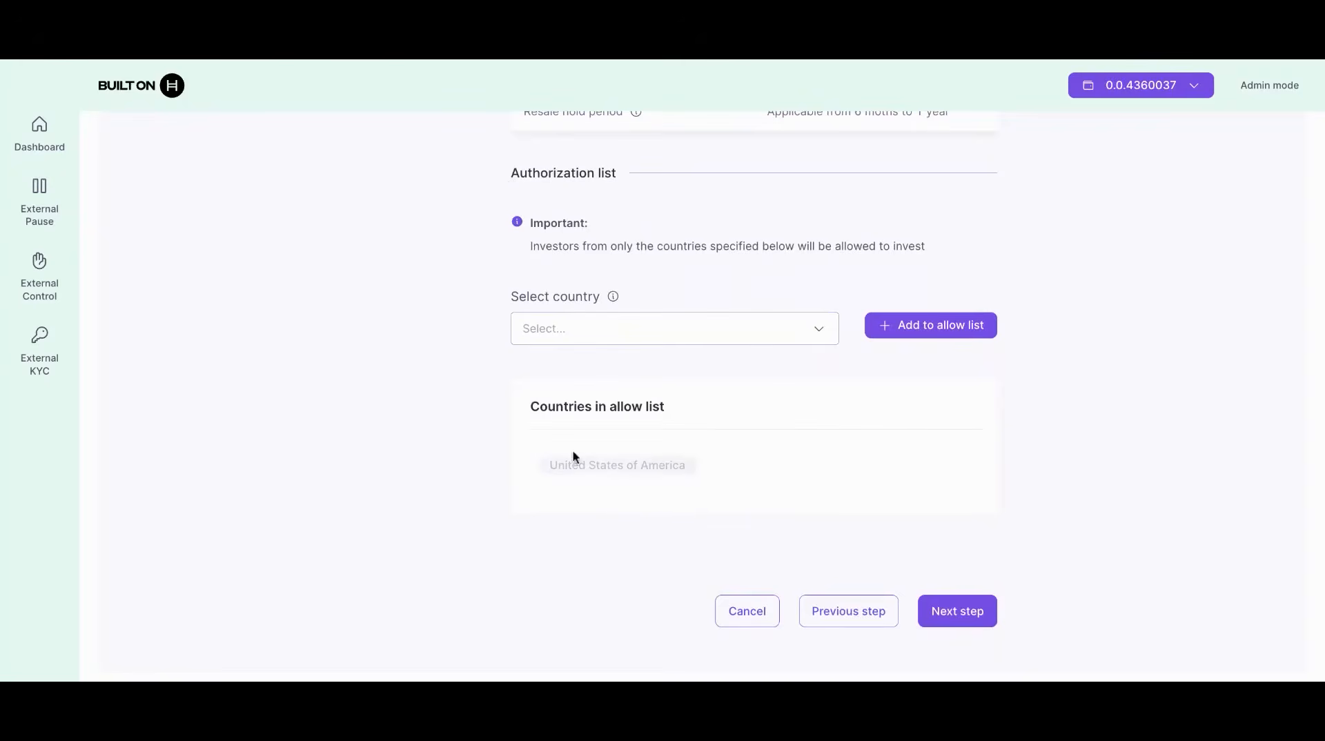
click(664, 328)
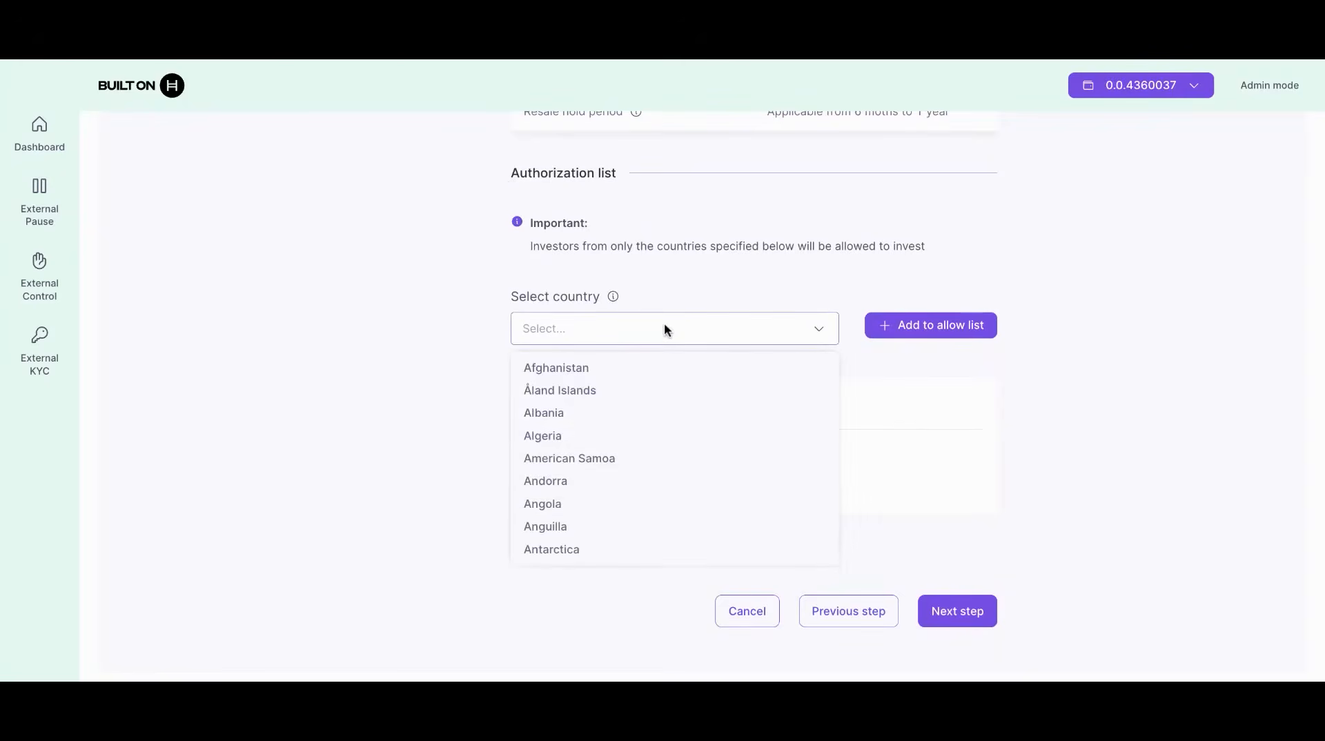
scroll(650, 445, down, 1)
scroll(651, 445, down, 20)
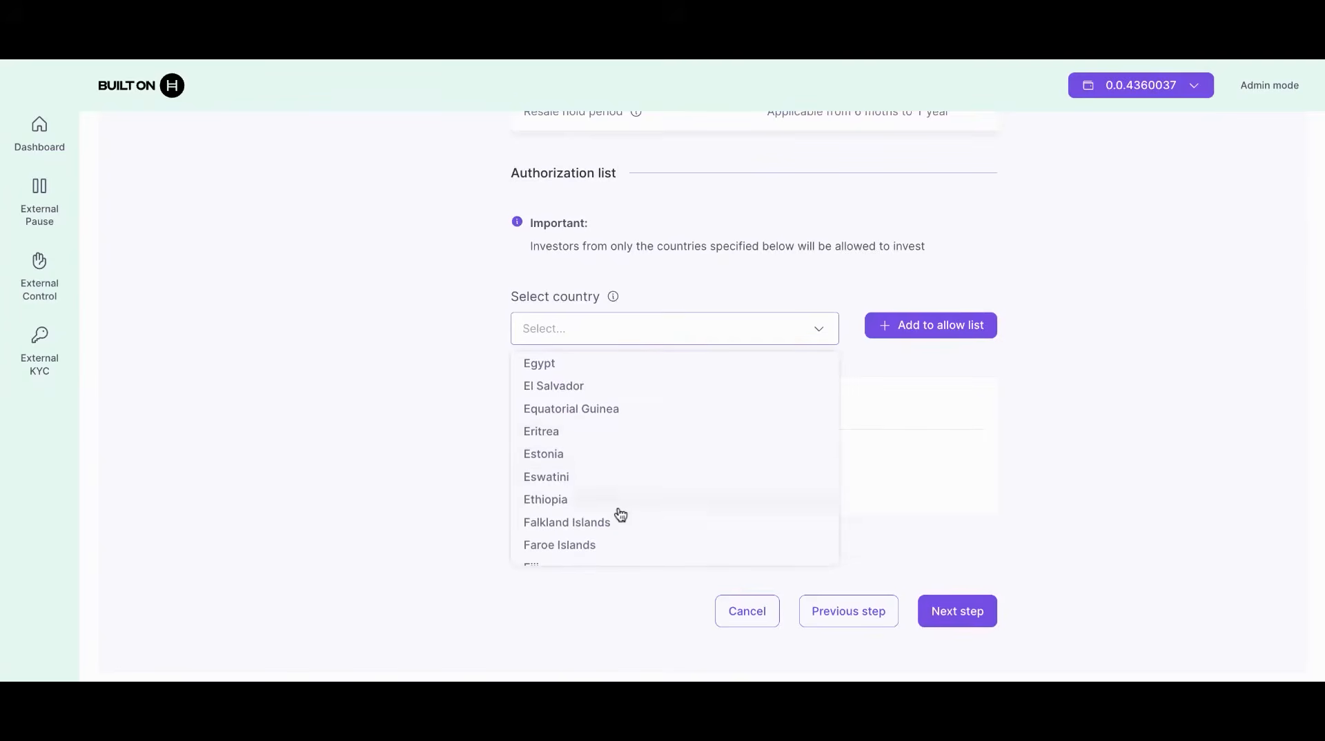
scroll(650, 550, down, 10)
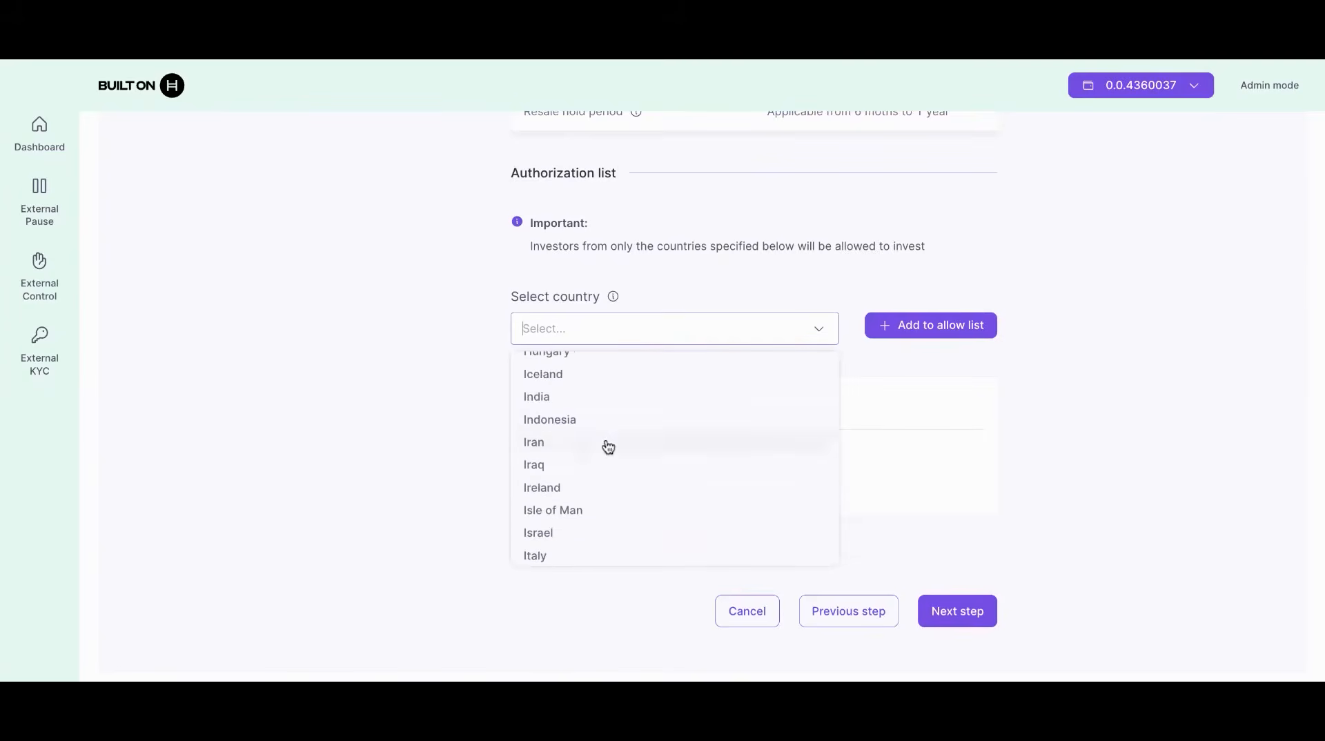
click(574, 396)
click(975, 335)
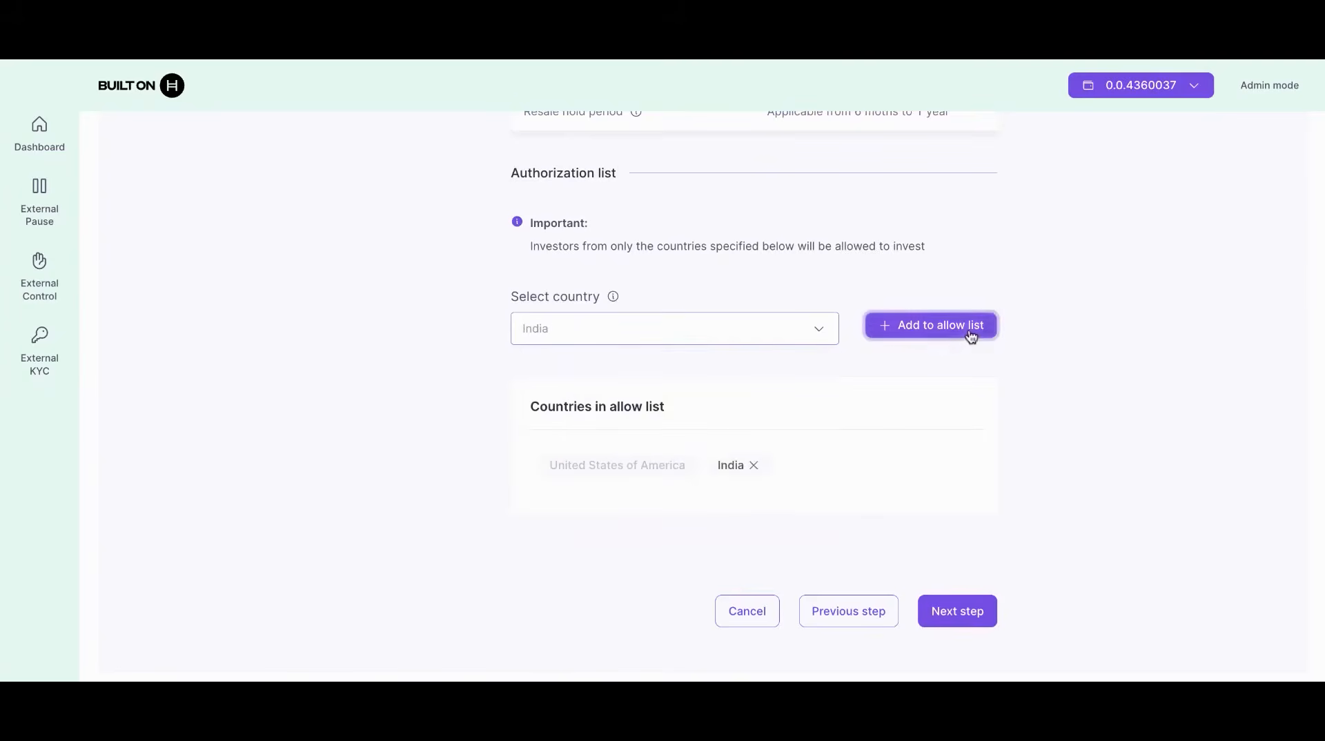
Step: Add Switzerland and Ukraine to the allow list, then proceed past the Regulation step
click(734, 332)
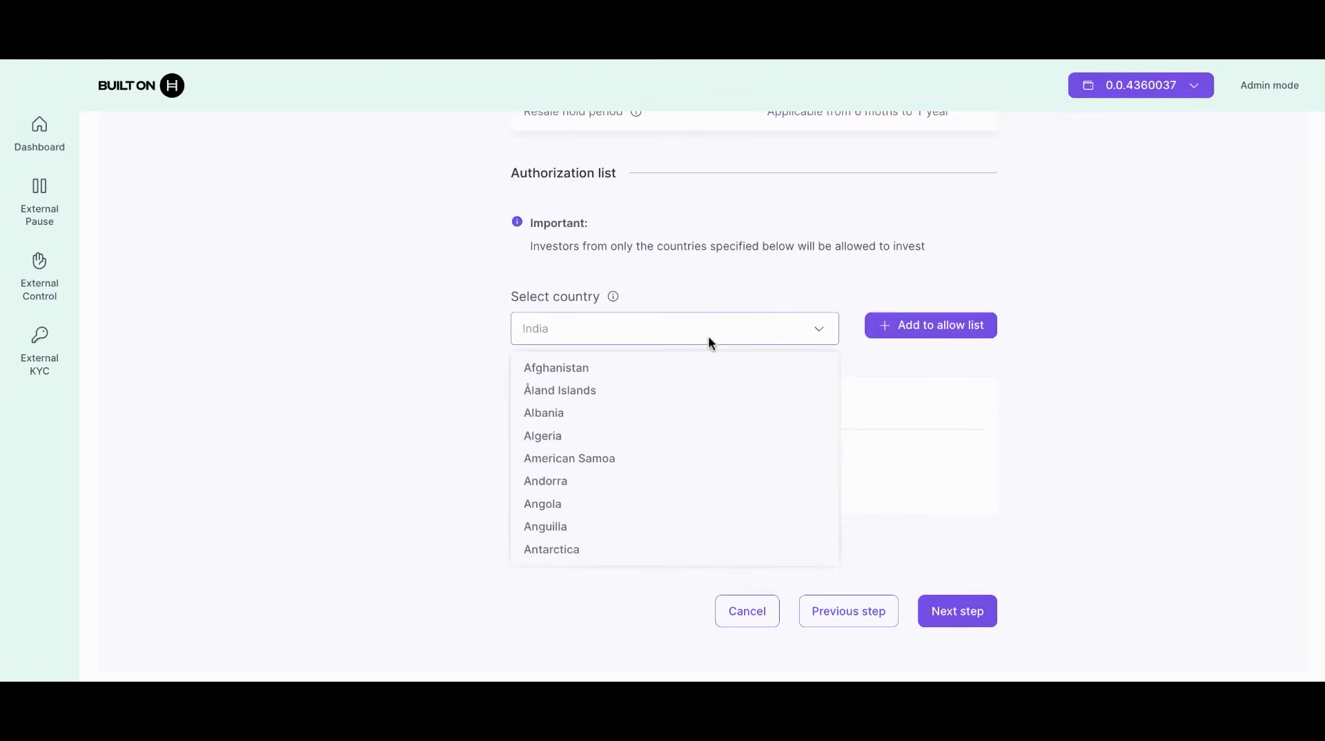
text(swi)
click(624, 365)
click(931, 325)
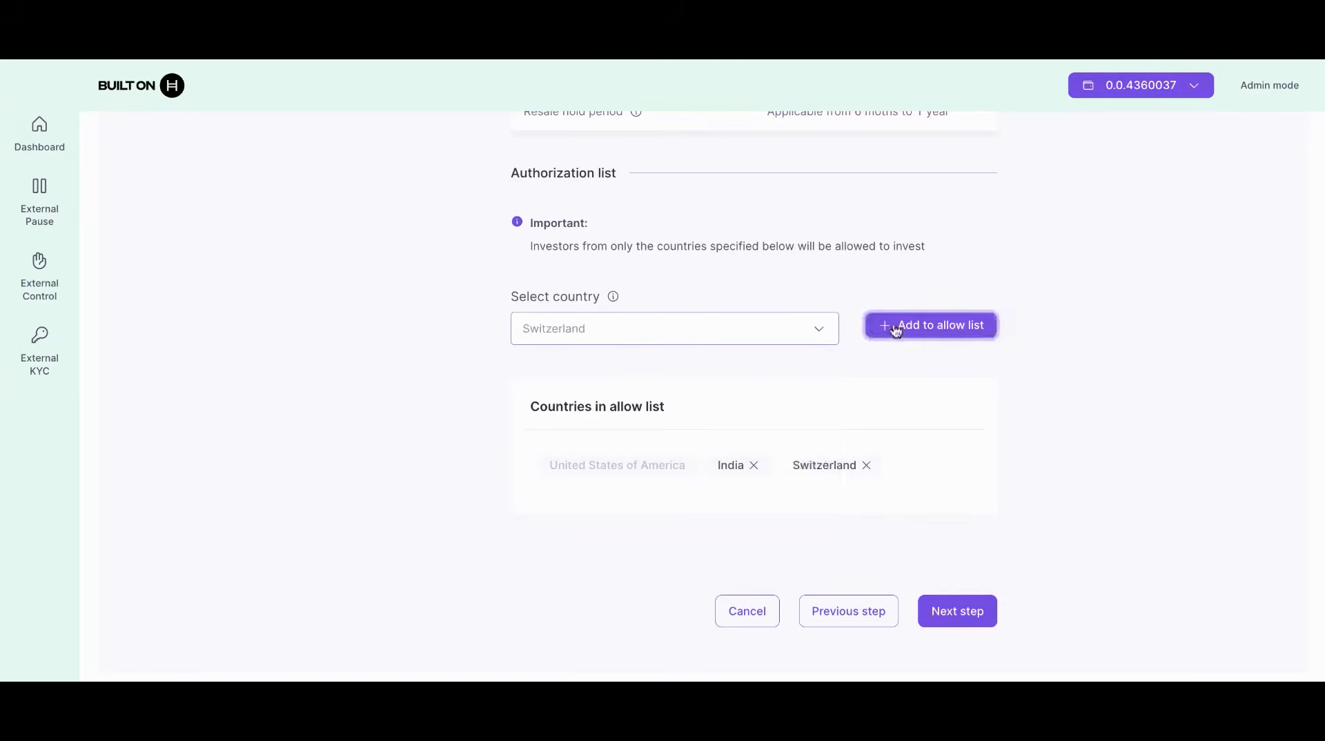
click(717, 323)
text(uk)
click(636, 368)
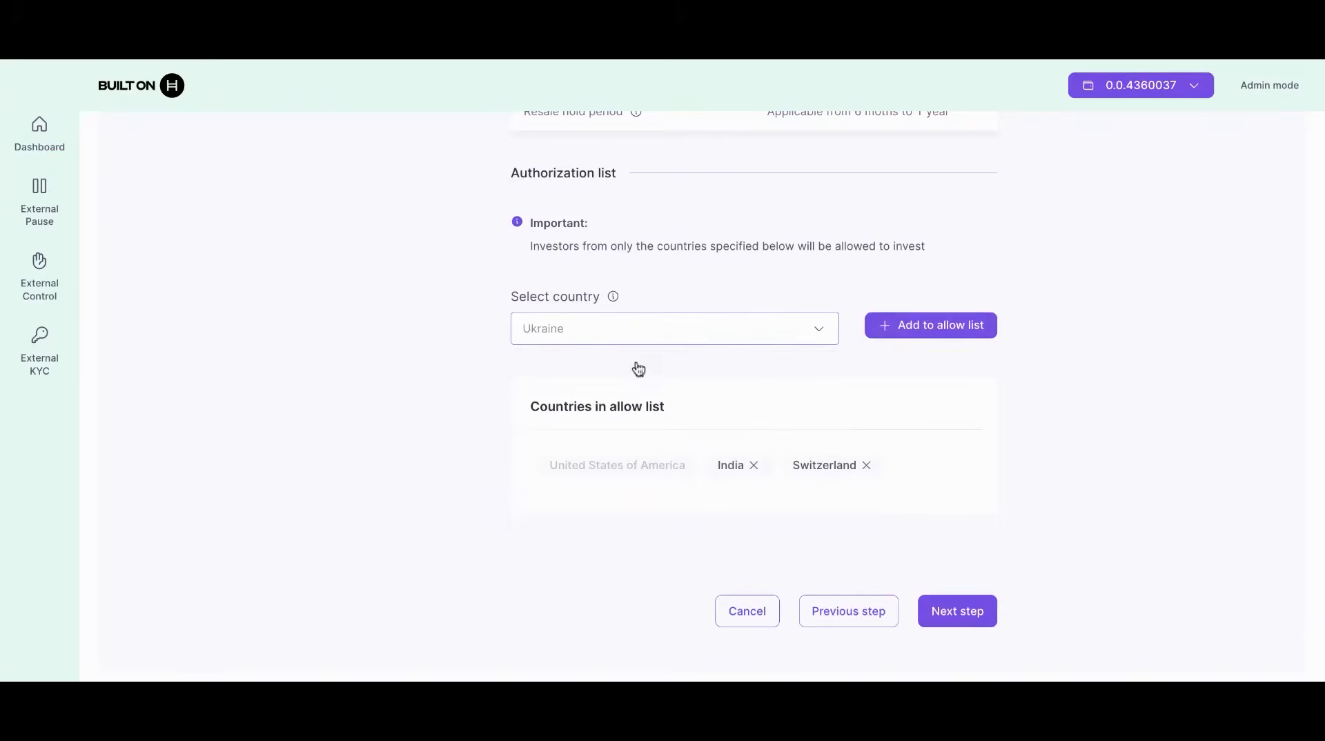
click(912, 328)
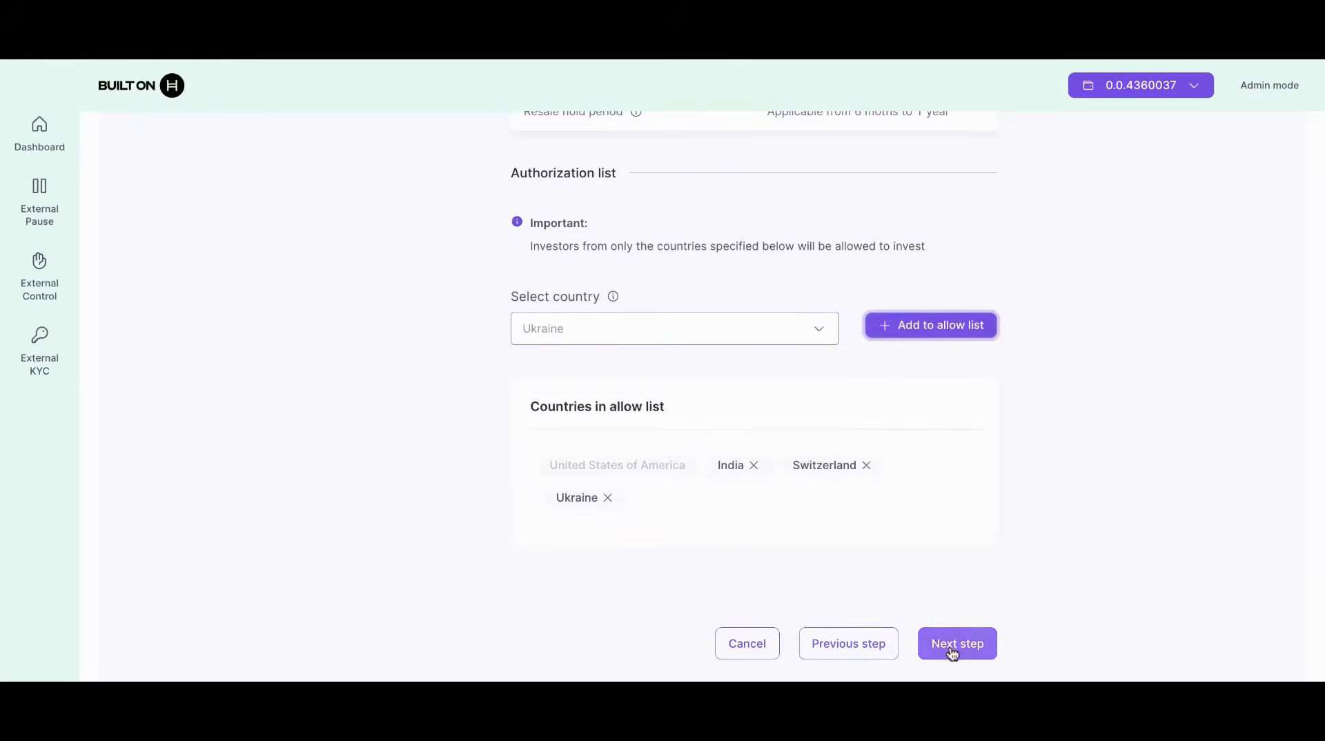
click(952, 652)
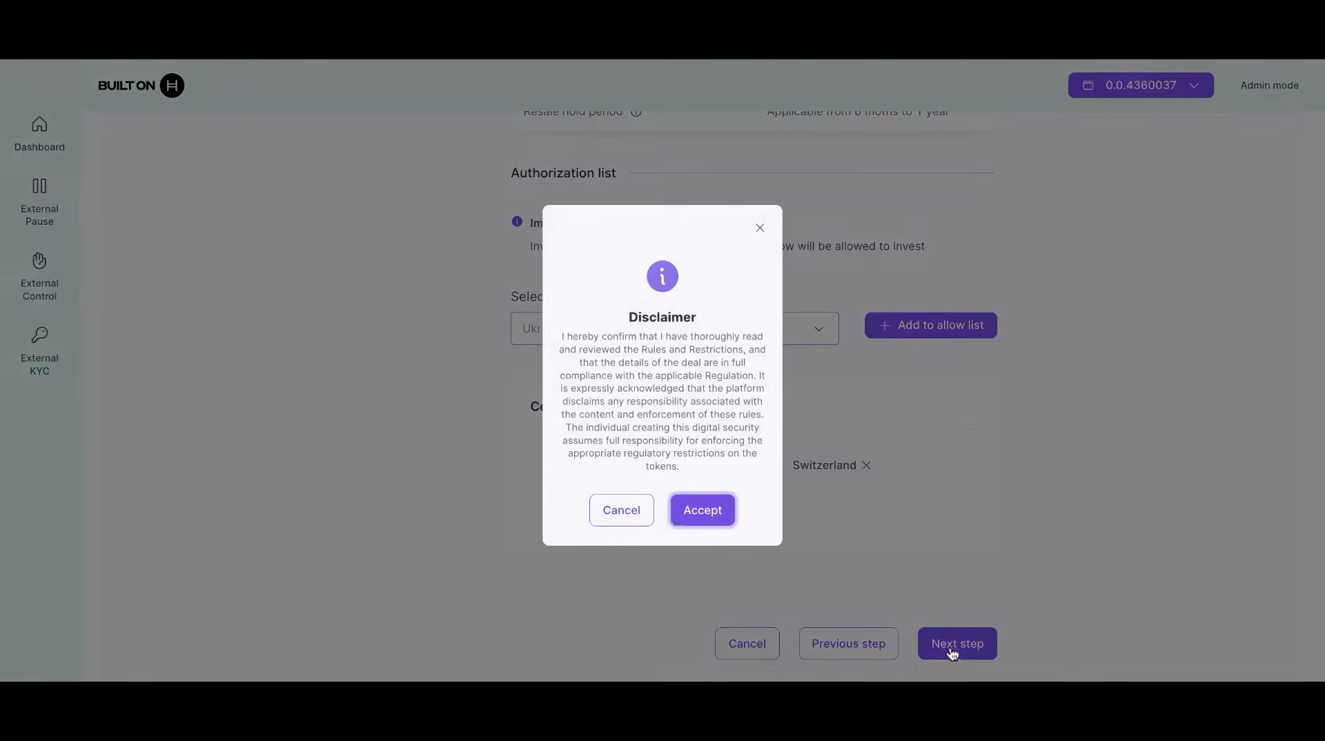
Step: Accept the regulatory disclaimer and scroll the review summary down to Create Bond
click(696, 514)
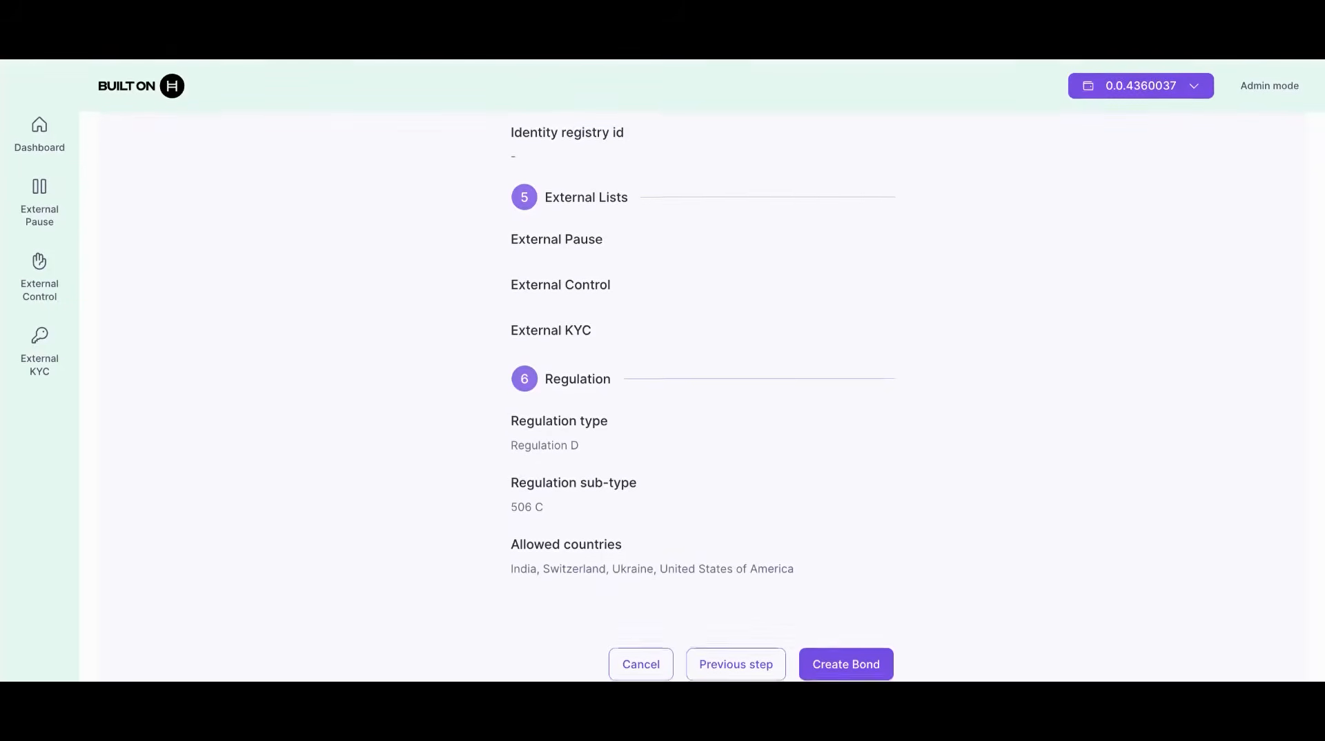
scroll(697, 523, up, 10)
scroll(735, 384, down, 2)
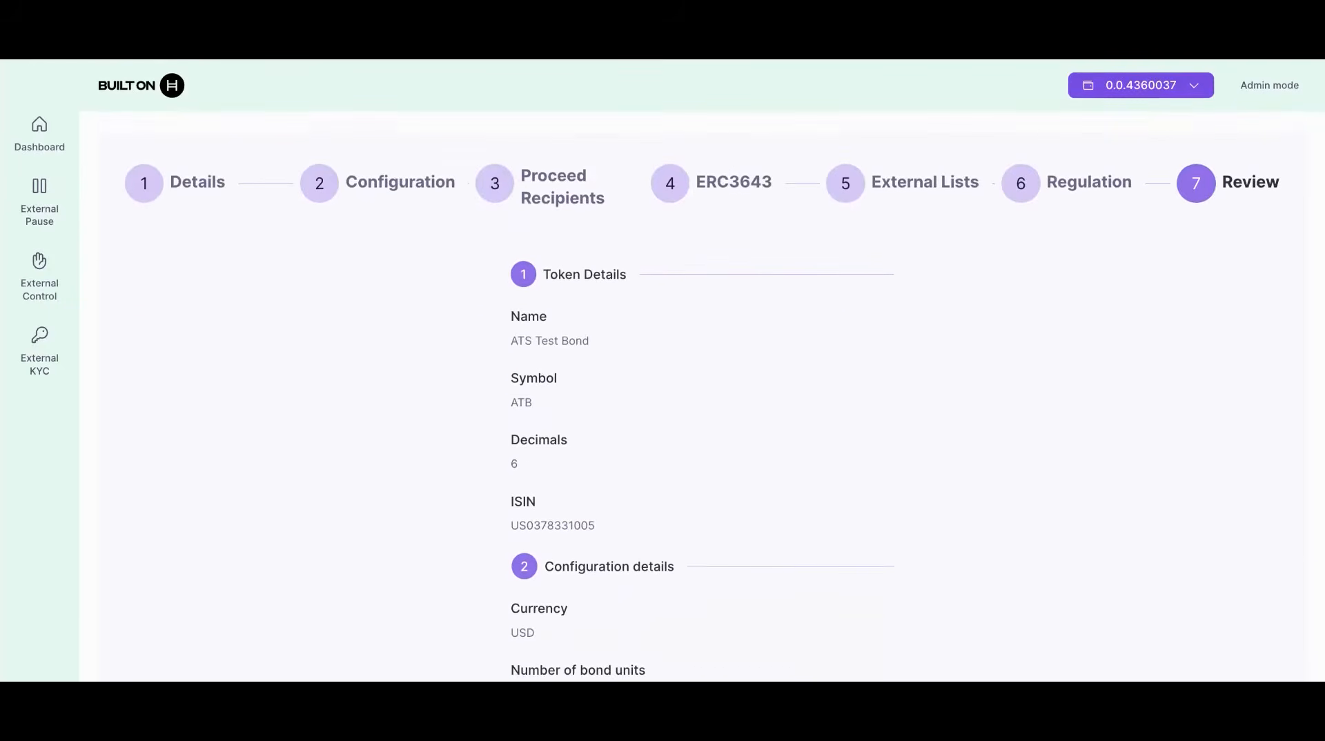
scroll(836, 558, down, 5)
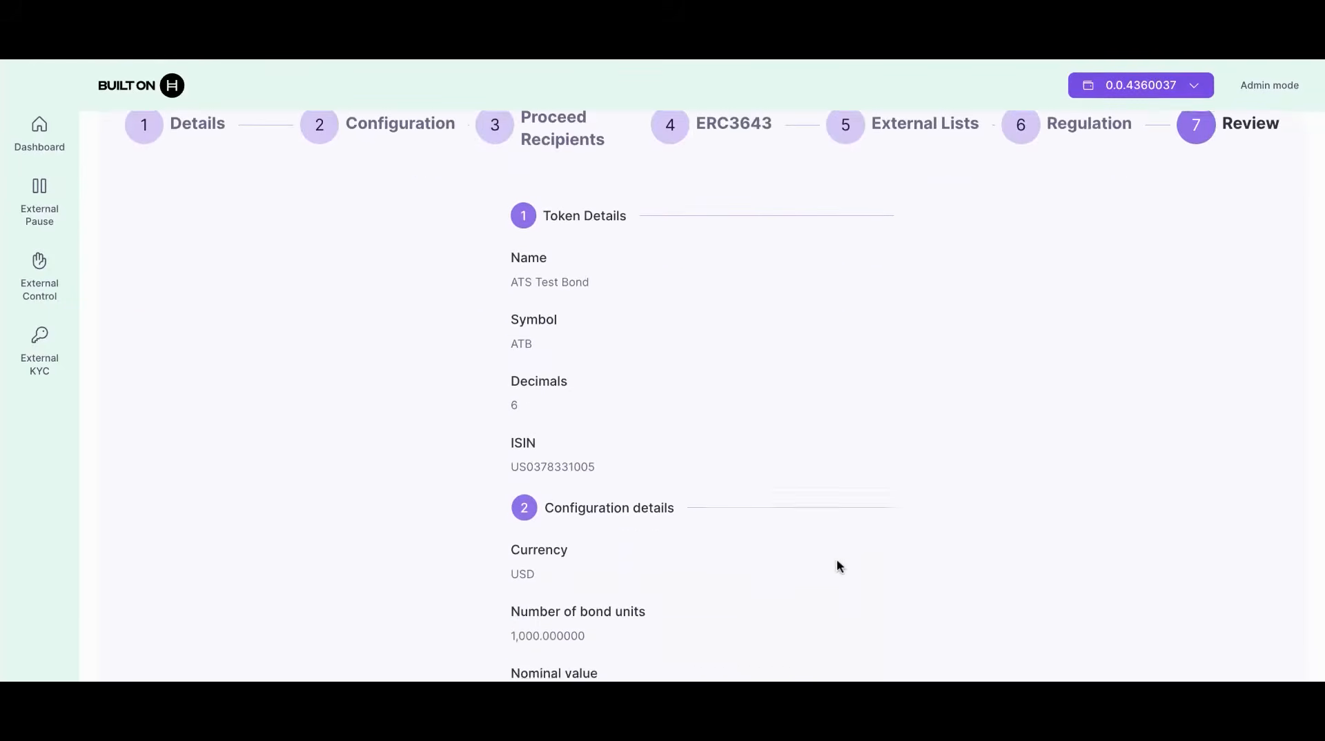
scroll(839, 559, down, 5)
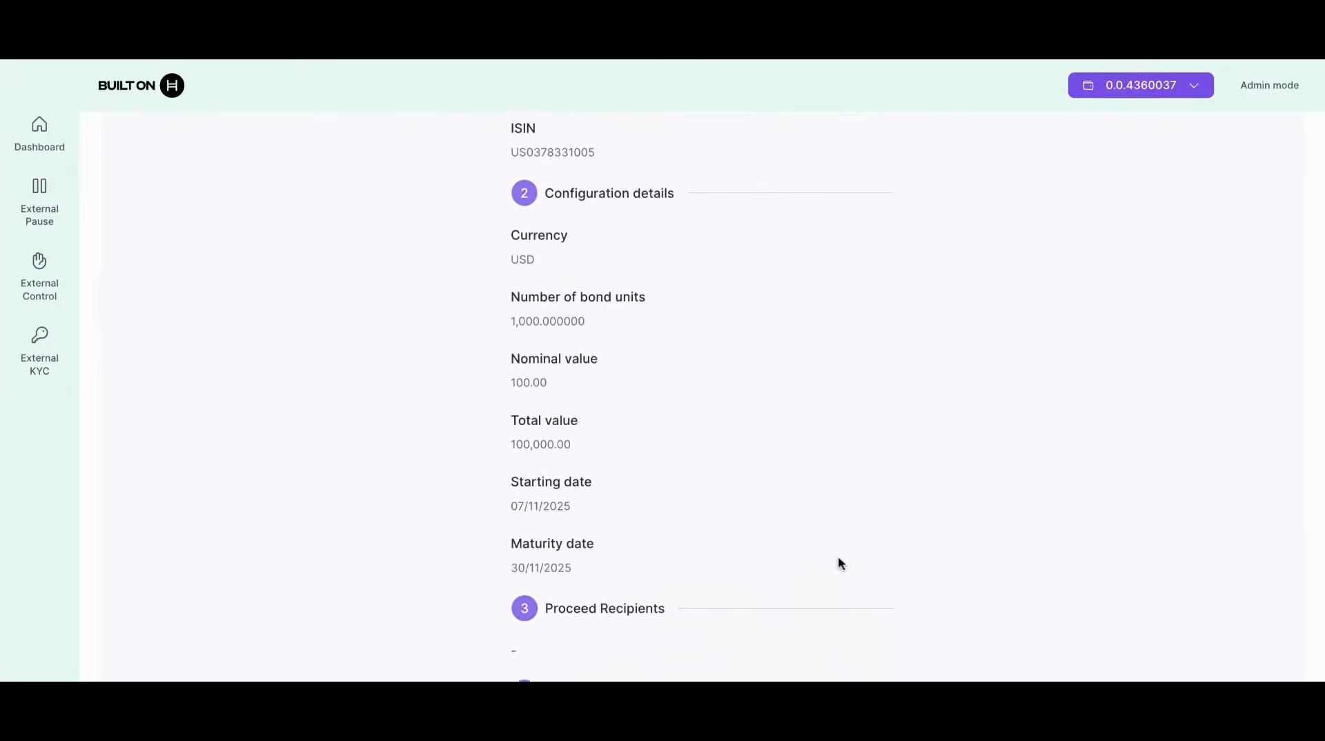
scroll(839, 559, down, 5)
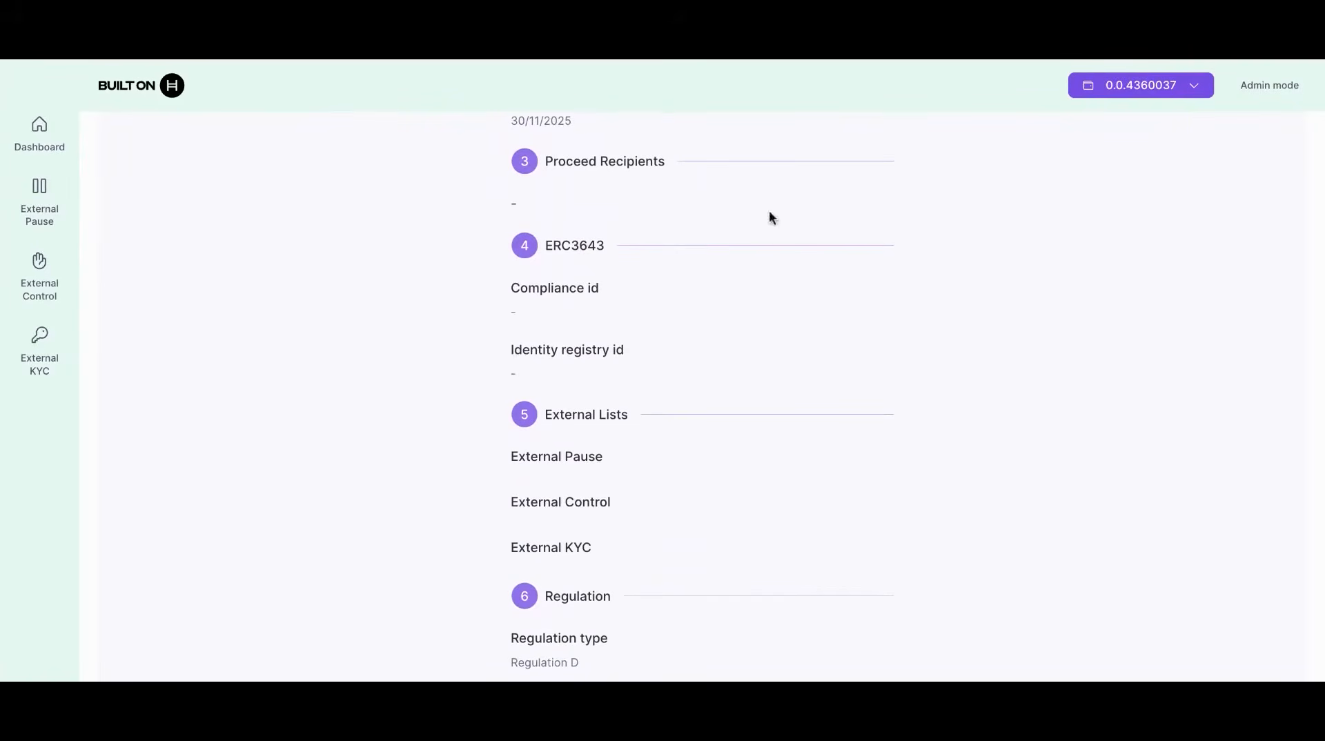
scroll(423, 521, down, 1)
scroll(423, 525, down, 4)
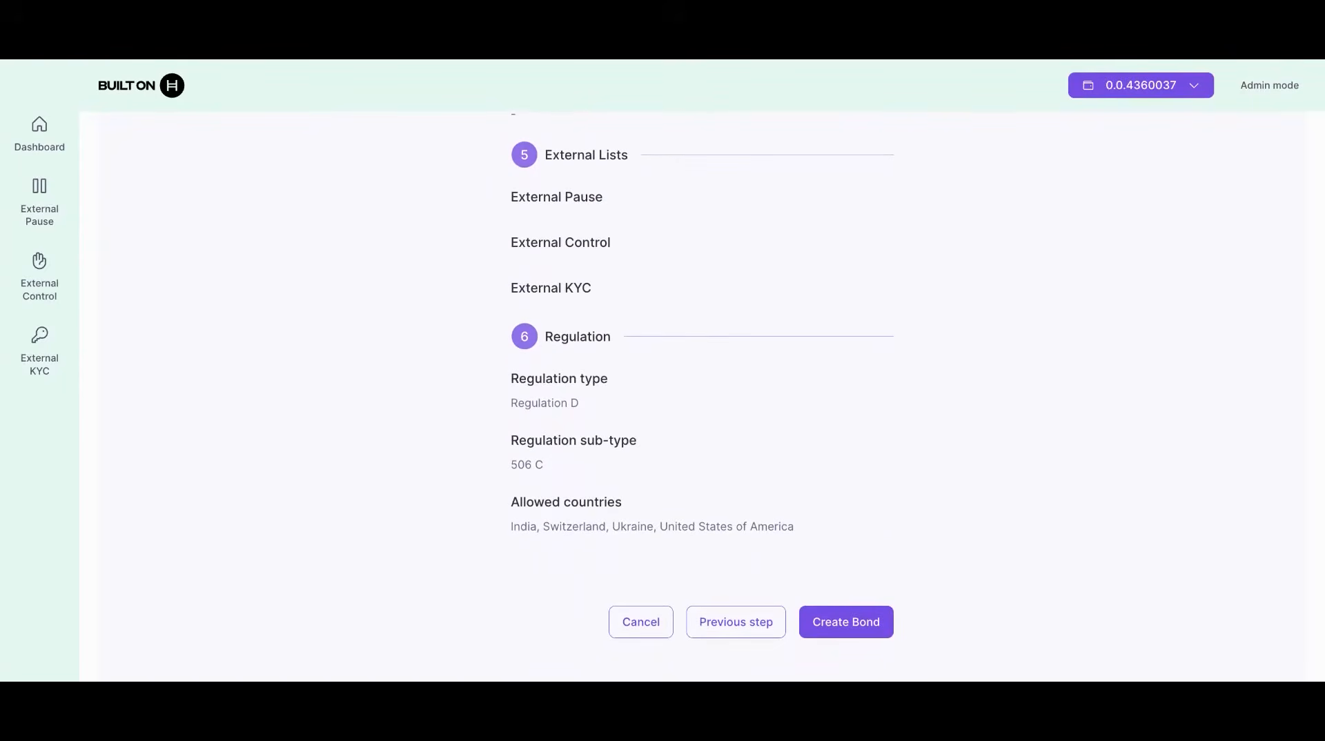
Step: Create the ATS Test Bond from the reviewed settings and confirm its data is correct
click(862, 633)
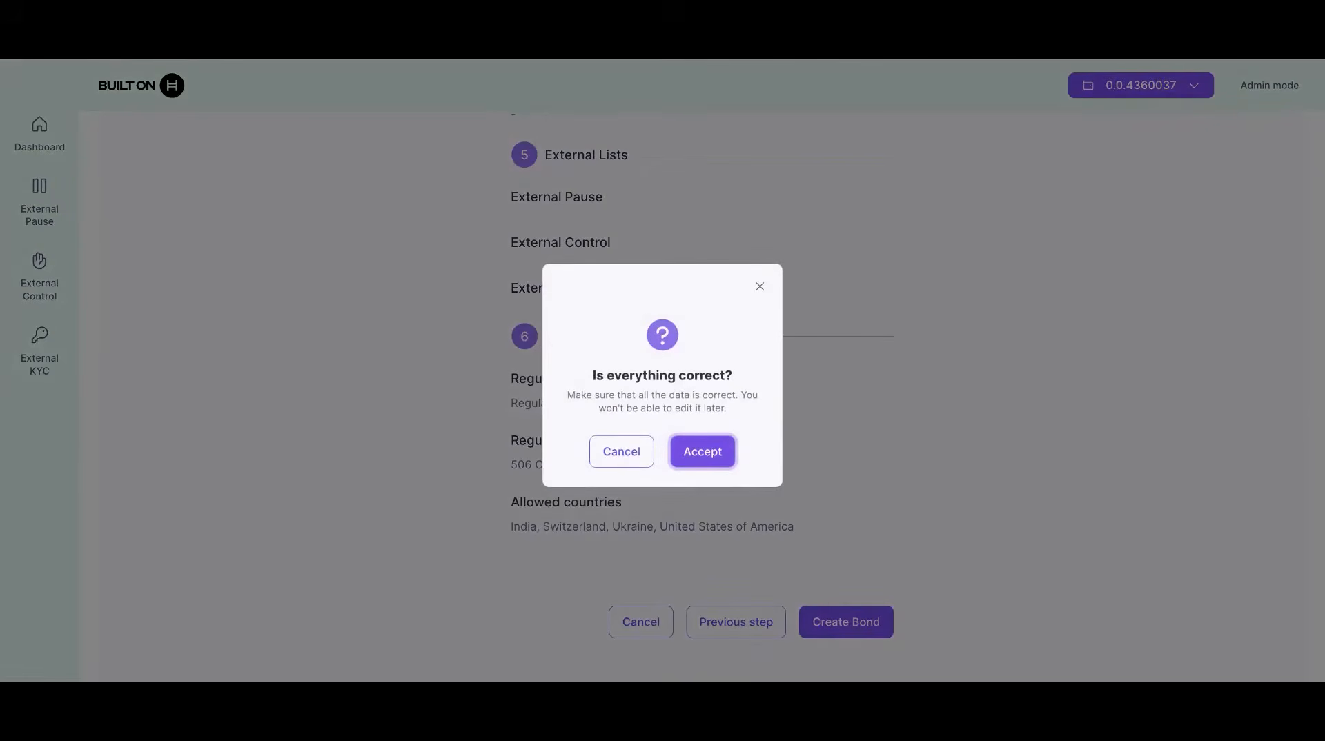
click(703, 452)
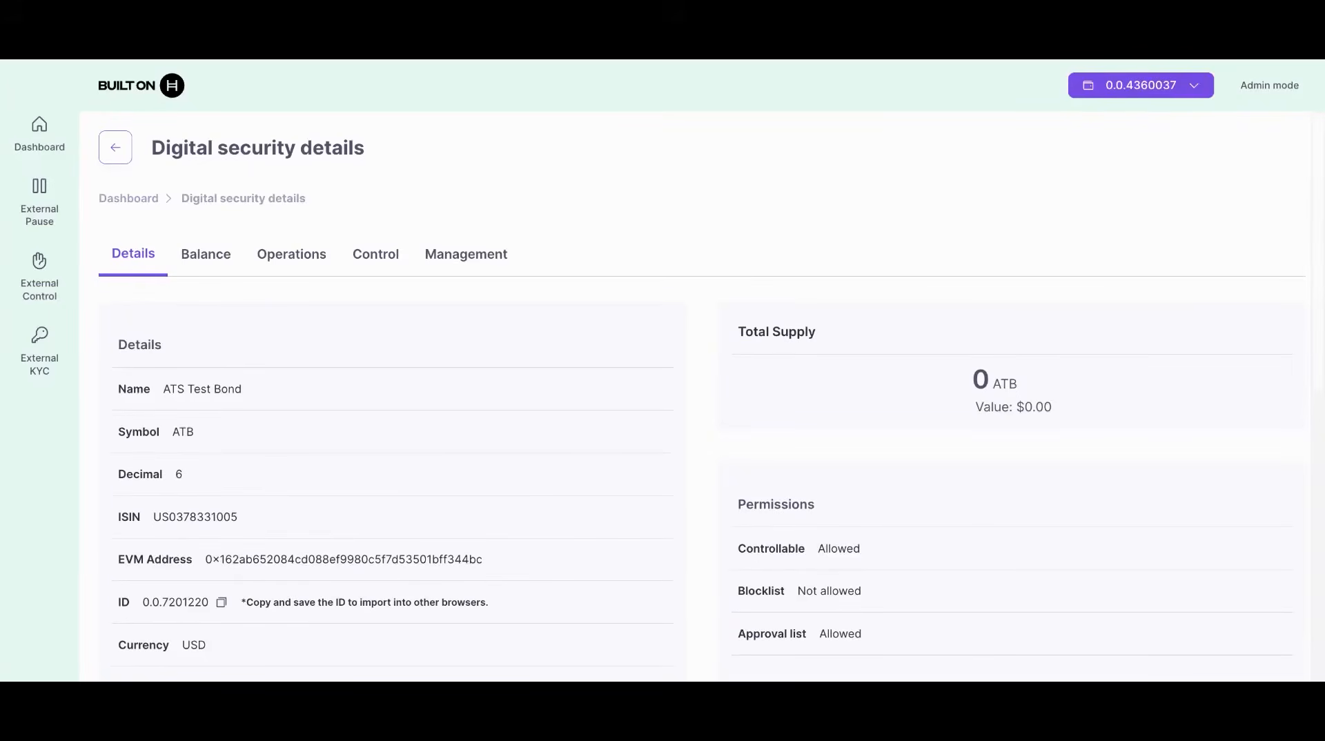
scroll(552, 400, down, 7)
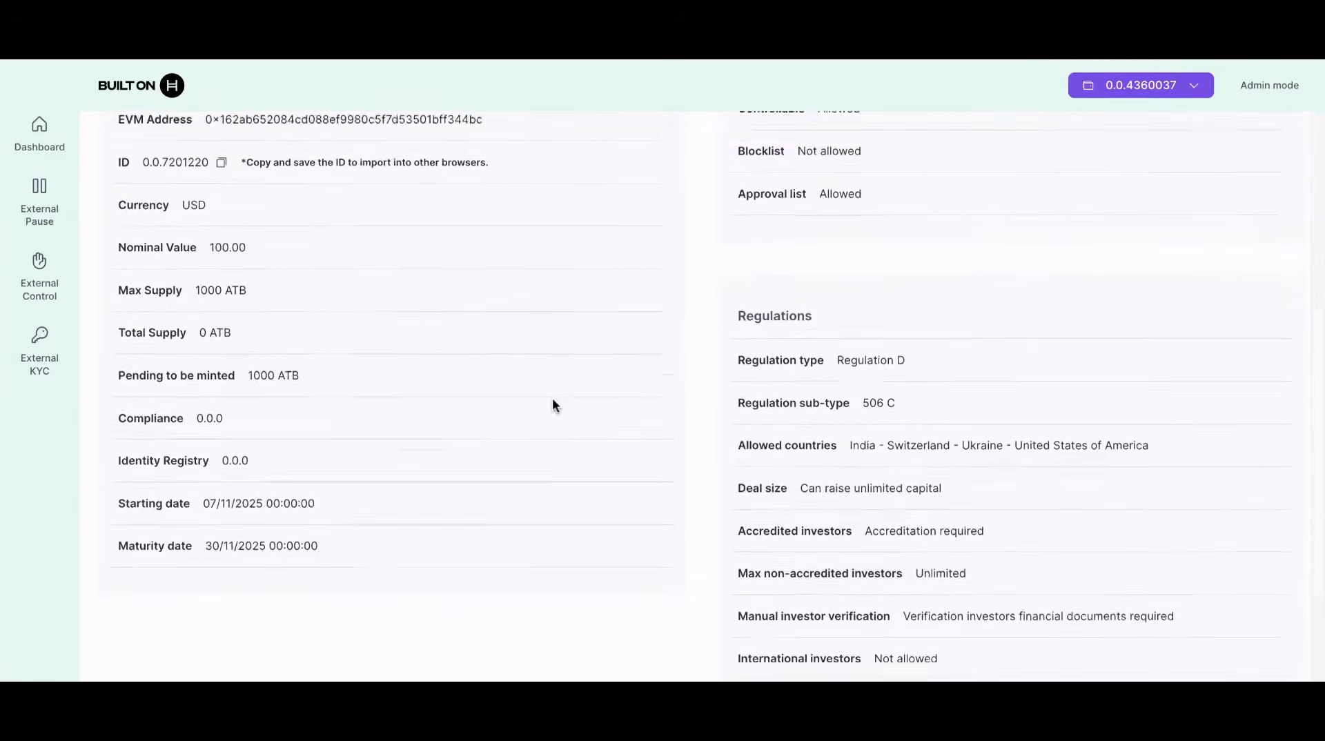
scroll(553, 402, down, 2)
scroll(552, 401, up, 6)
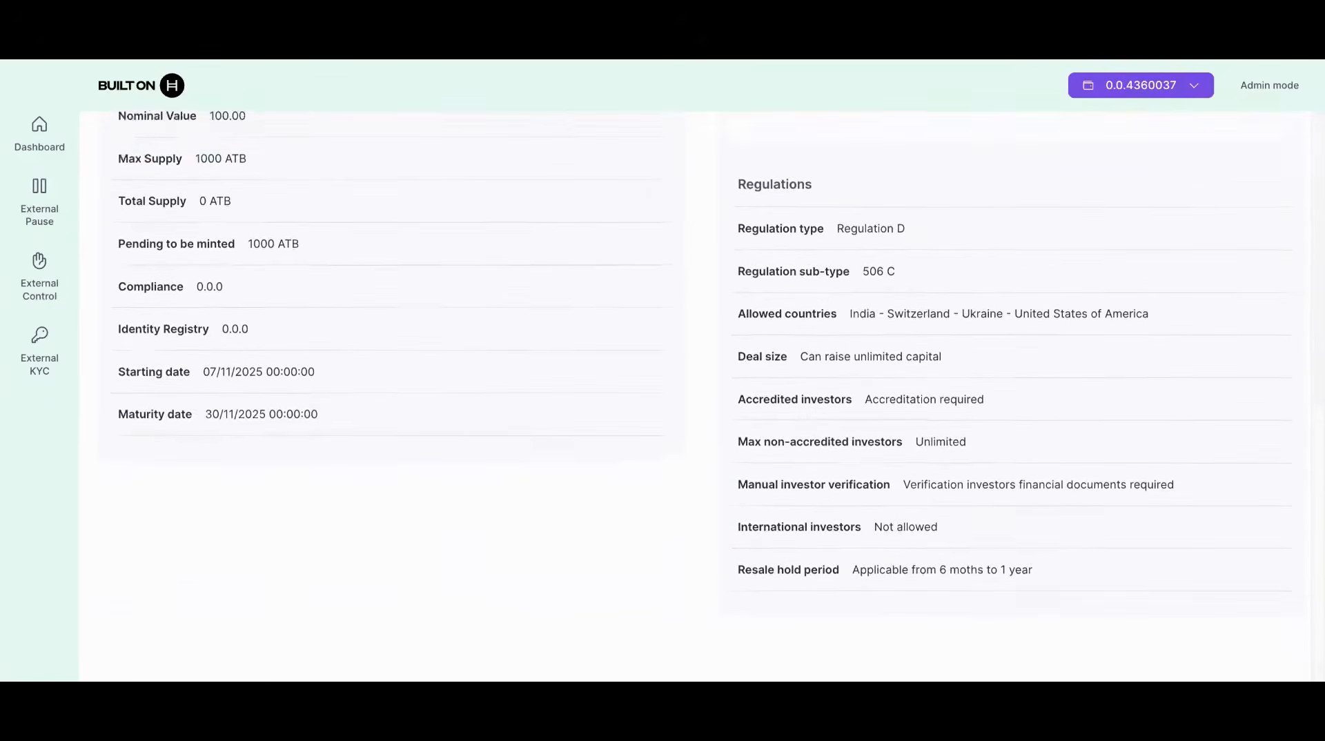
scroll(700, 395, up, 3)
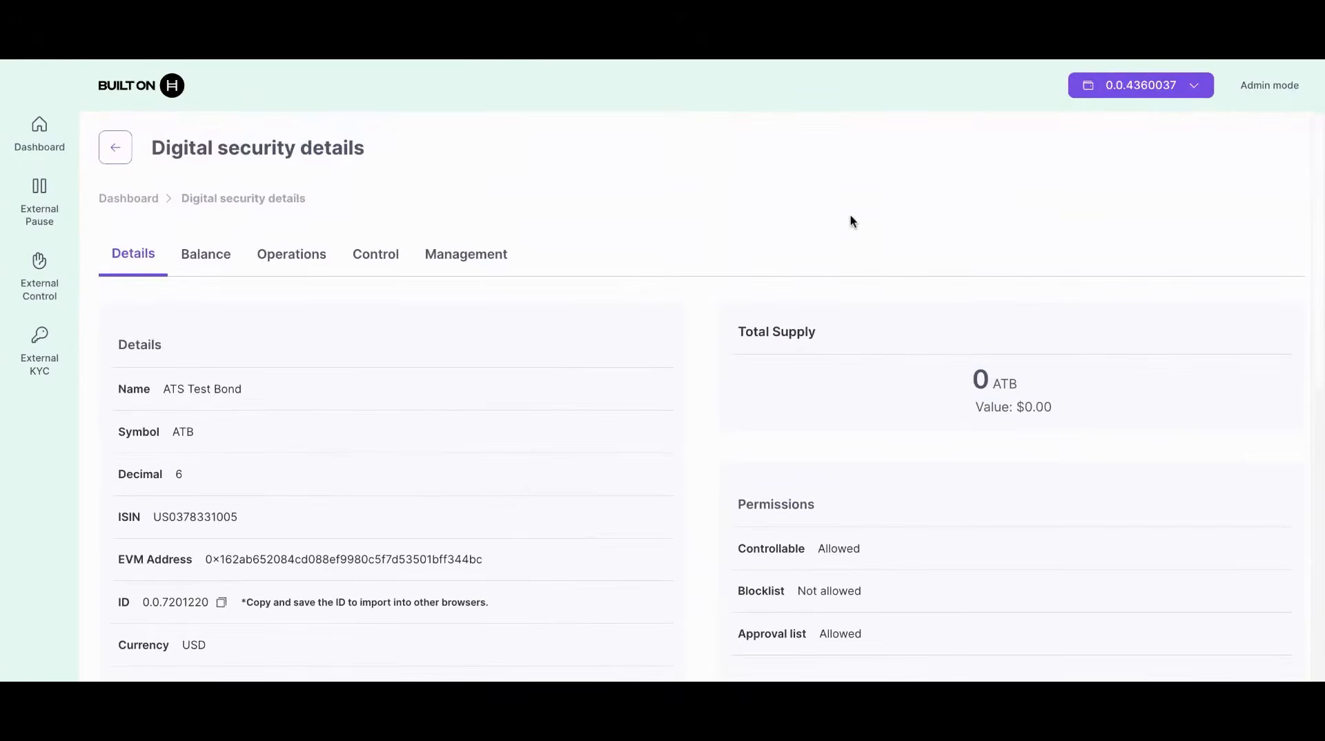
scroll(615, 570, down, 2)
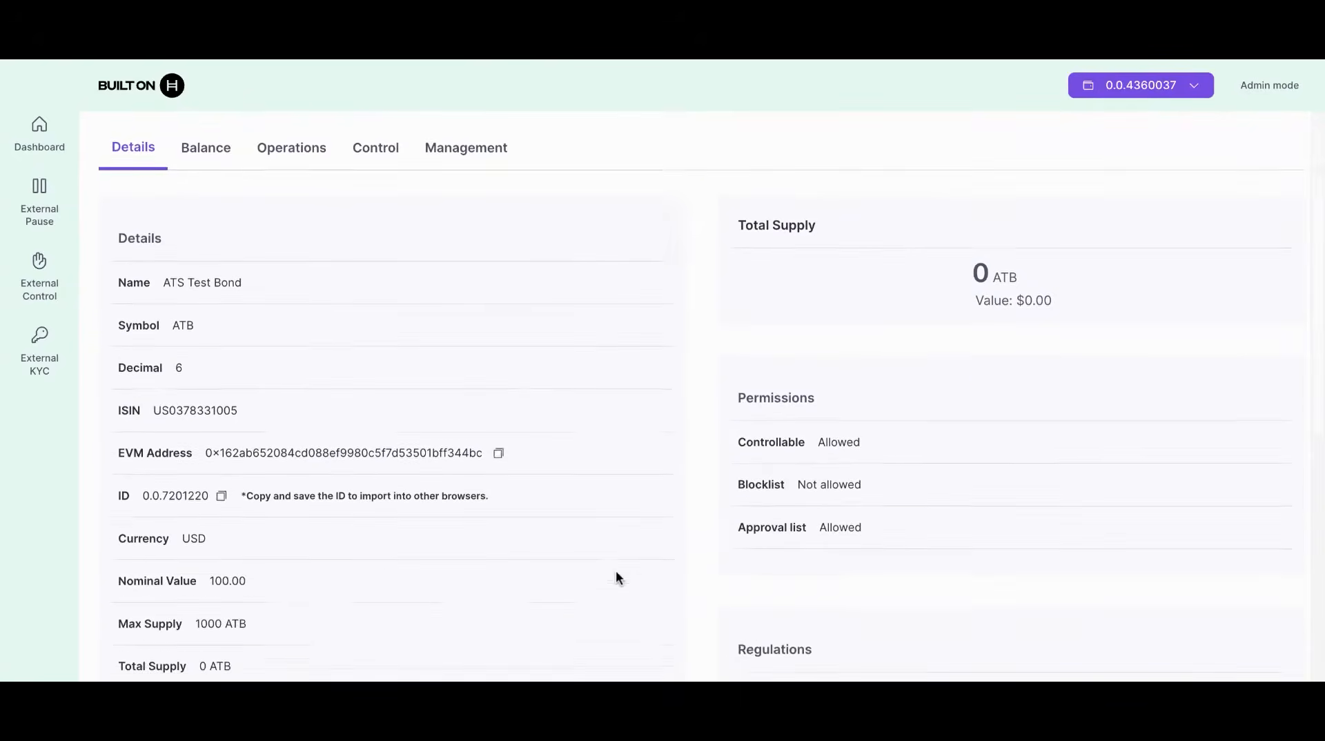
scroll(616, 578, down, 1)
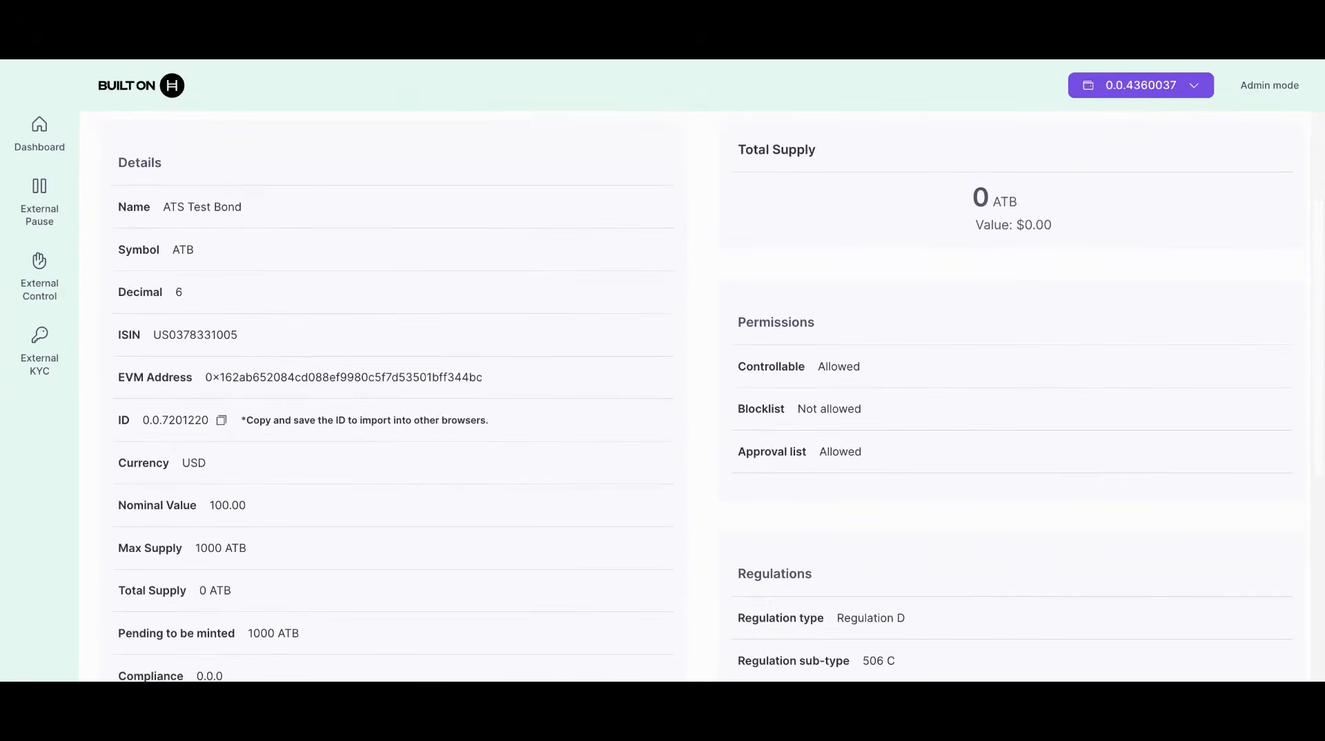
drag(196, 552, 223, 550)
click(310, 566)
scroll(311, 562, up, 3)
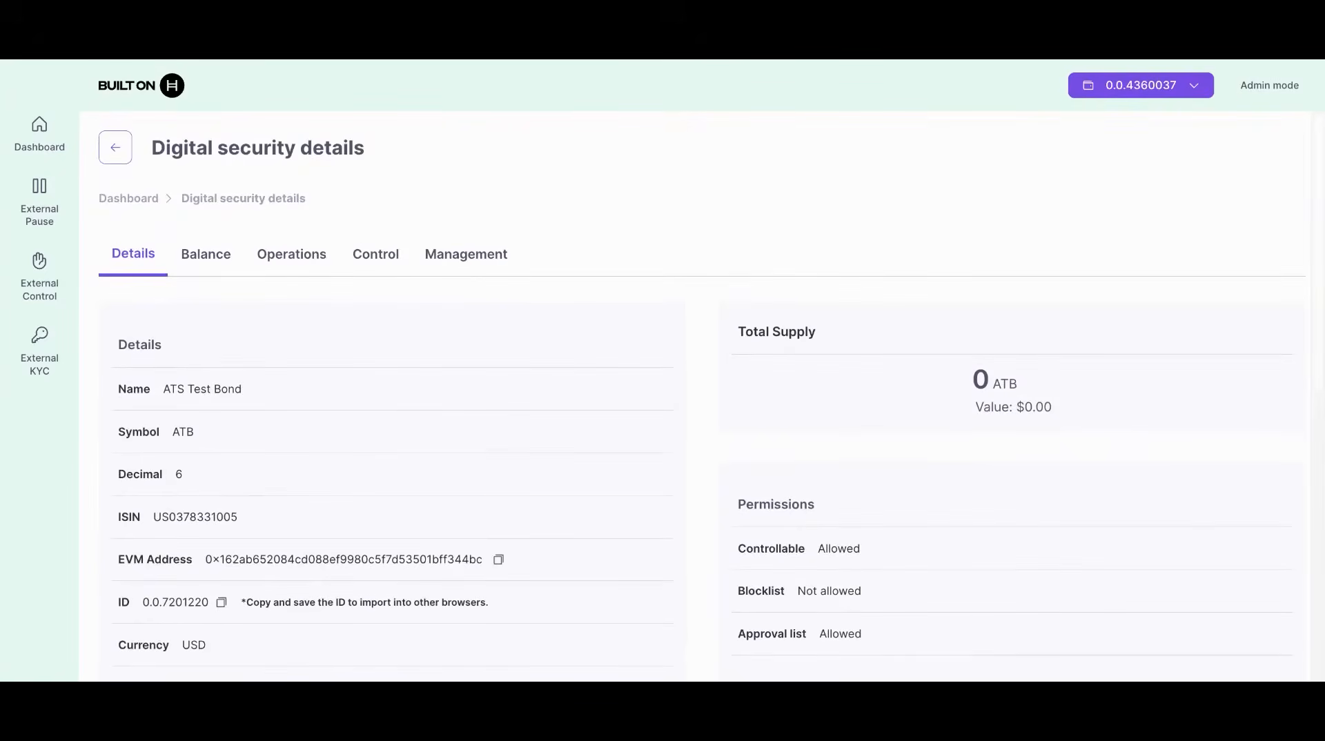
Step: Browse the bond's Balance, Operations and Control pages, finishing on Management
click(207, 257)
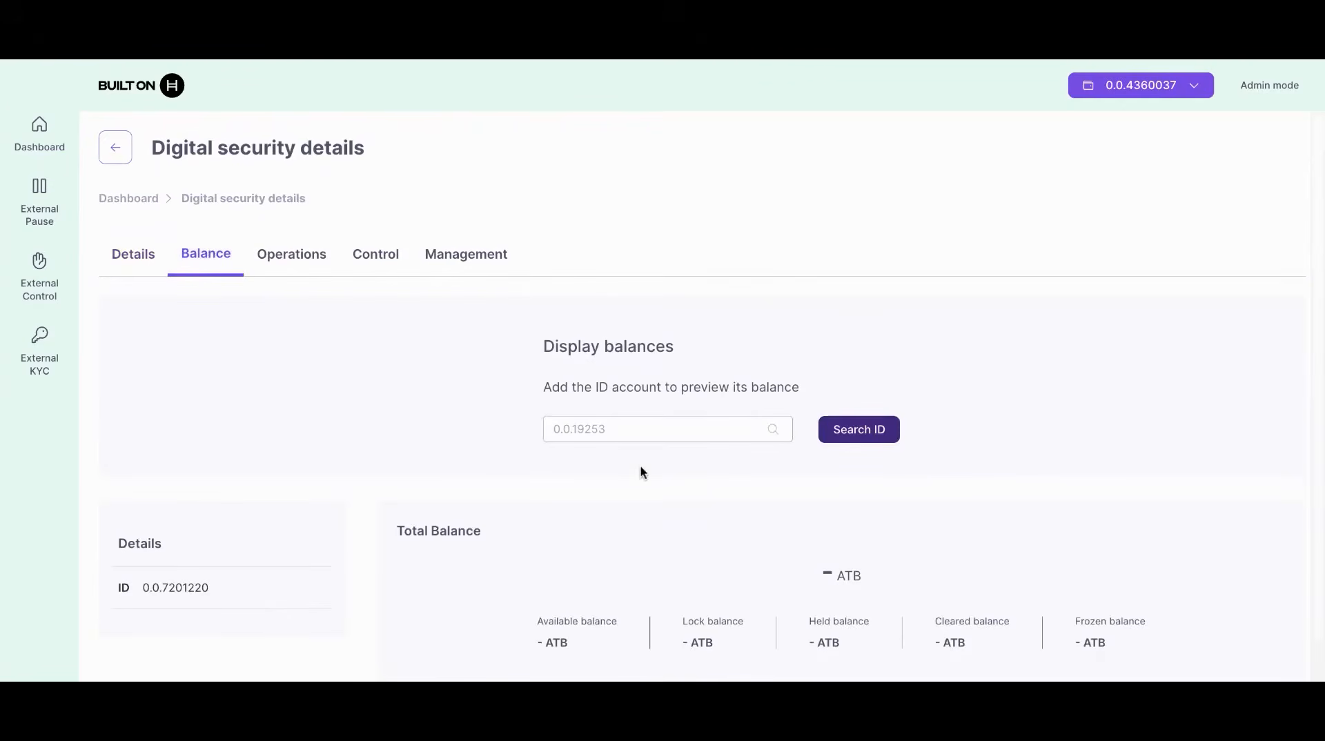
click(307, 260)
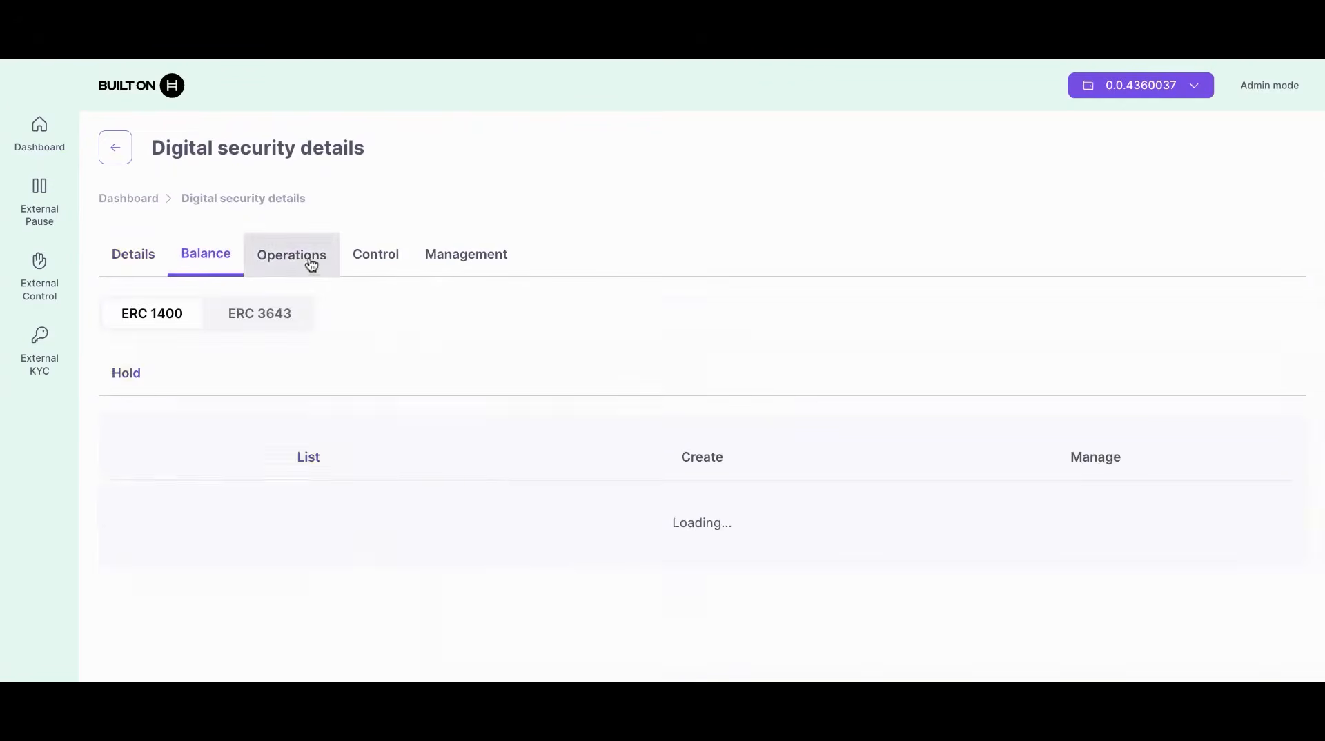
click(377, 271)
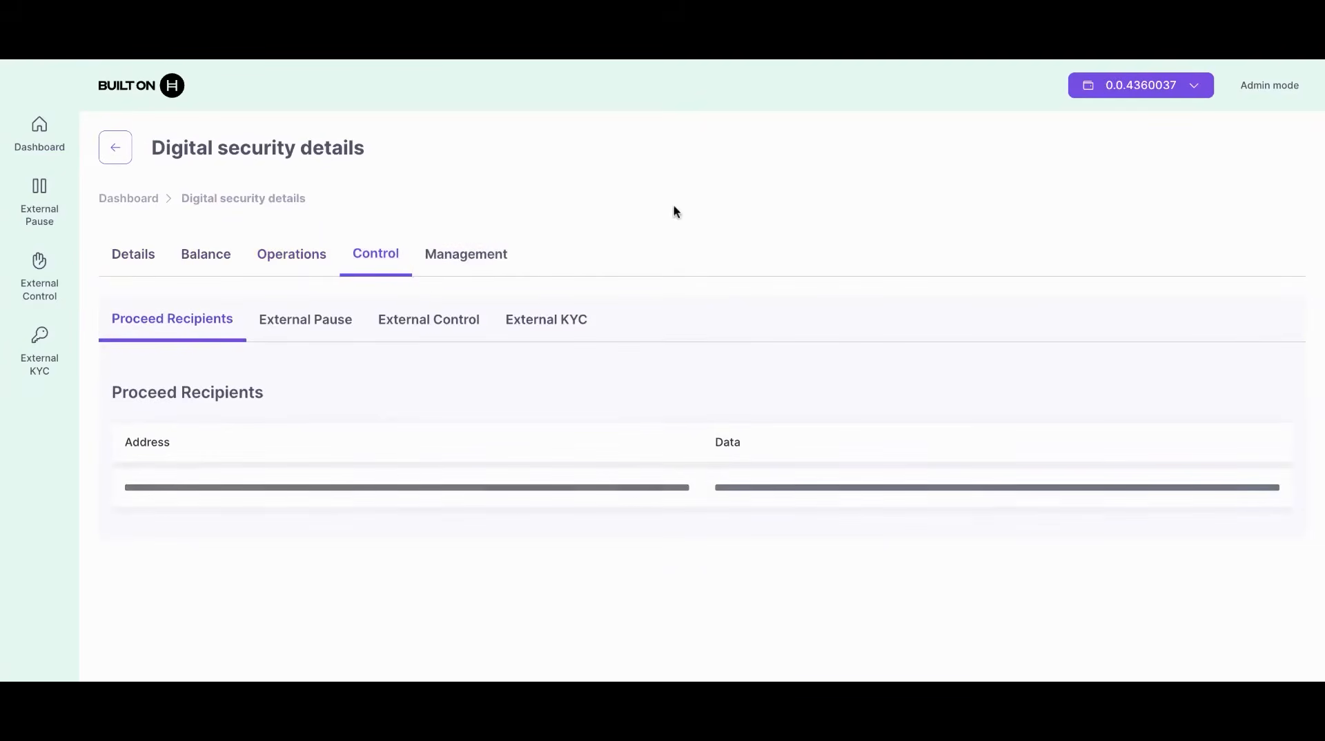
click(476, 260)
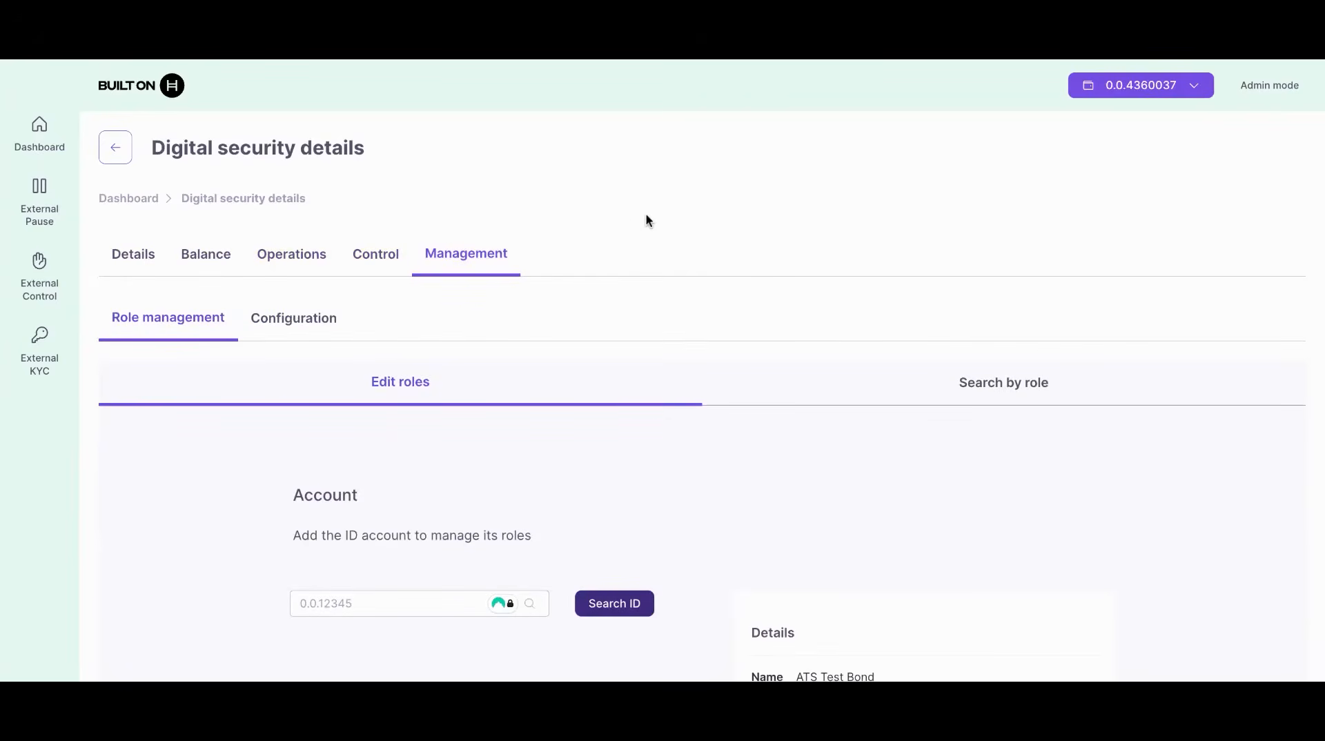
Step: Look up the connected account's ID and grant it all roles on the ATS Test Bond
scroll(679, 284, down, 2)
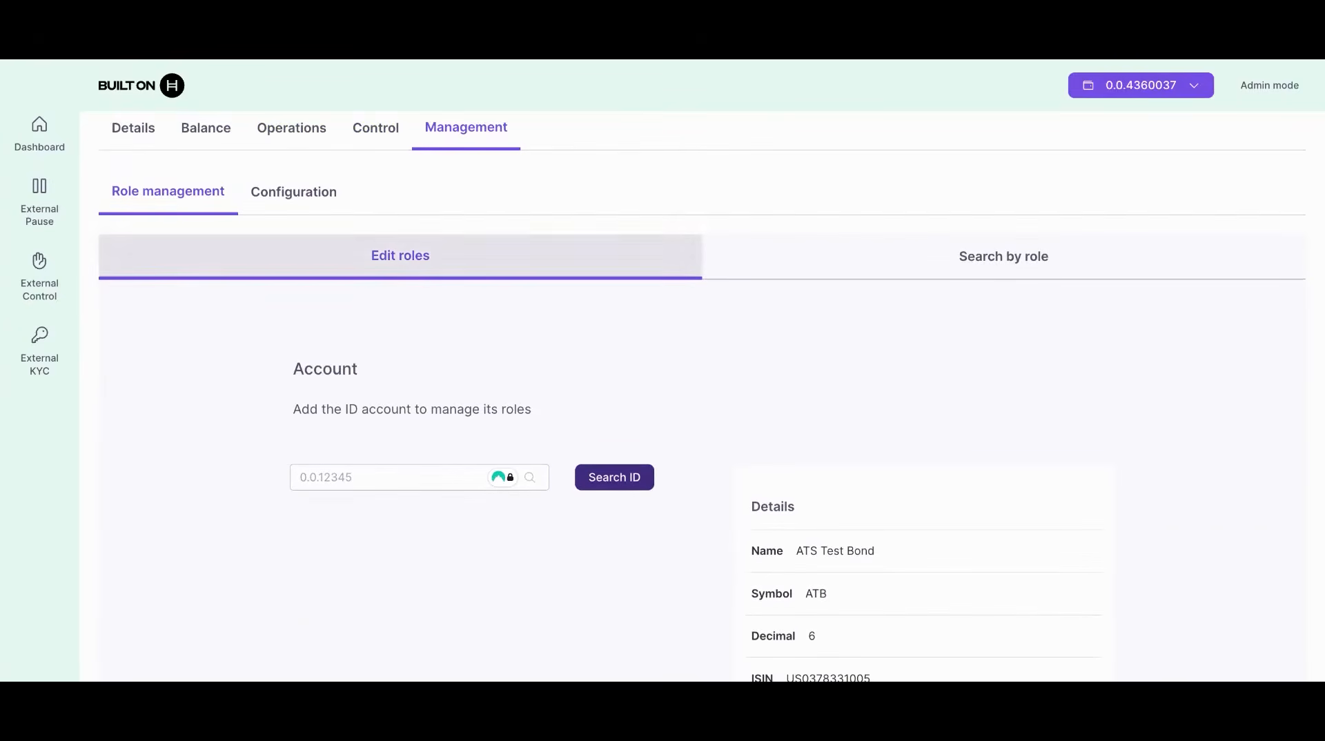
click(376, 481)
text(0.0)
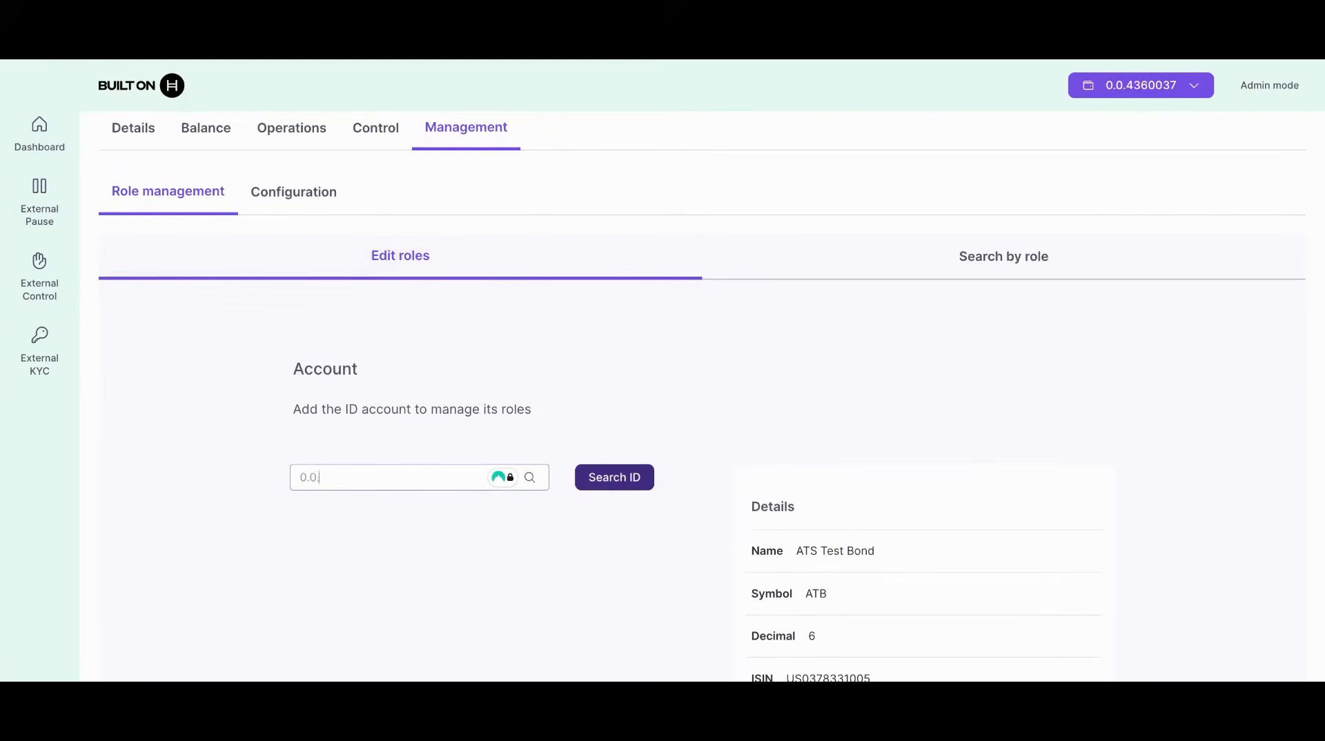
text(.43)
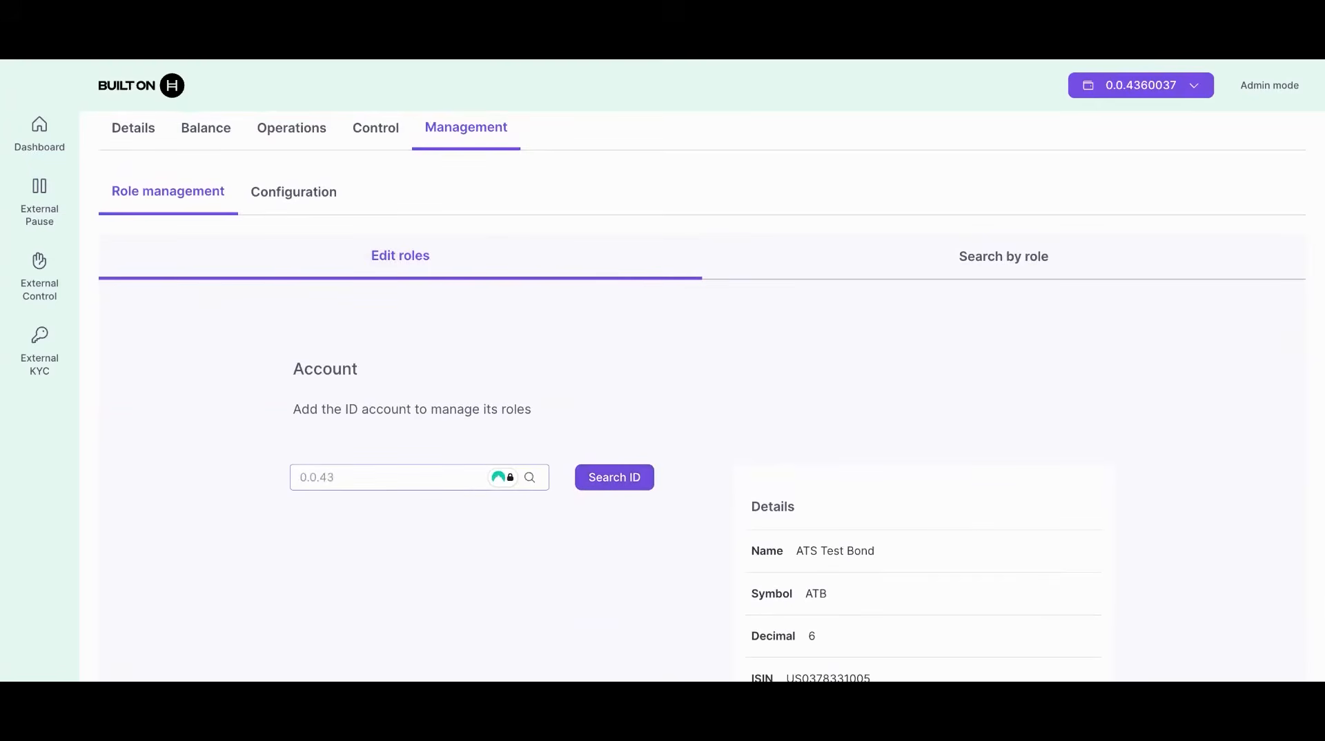
text(60037)
click(607, 481)
scroll(608, 481, down, 5)
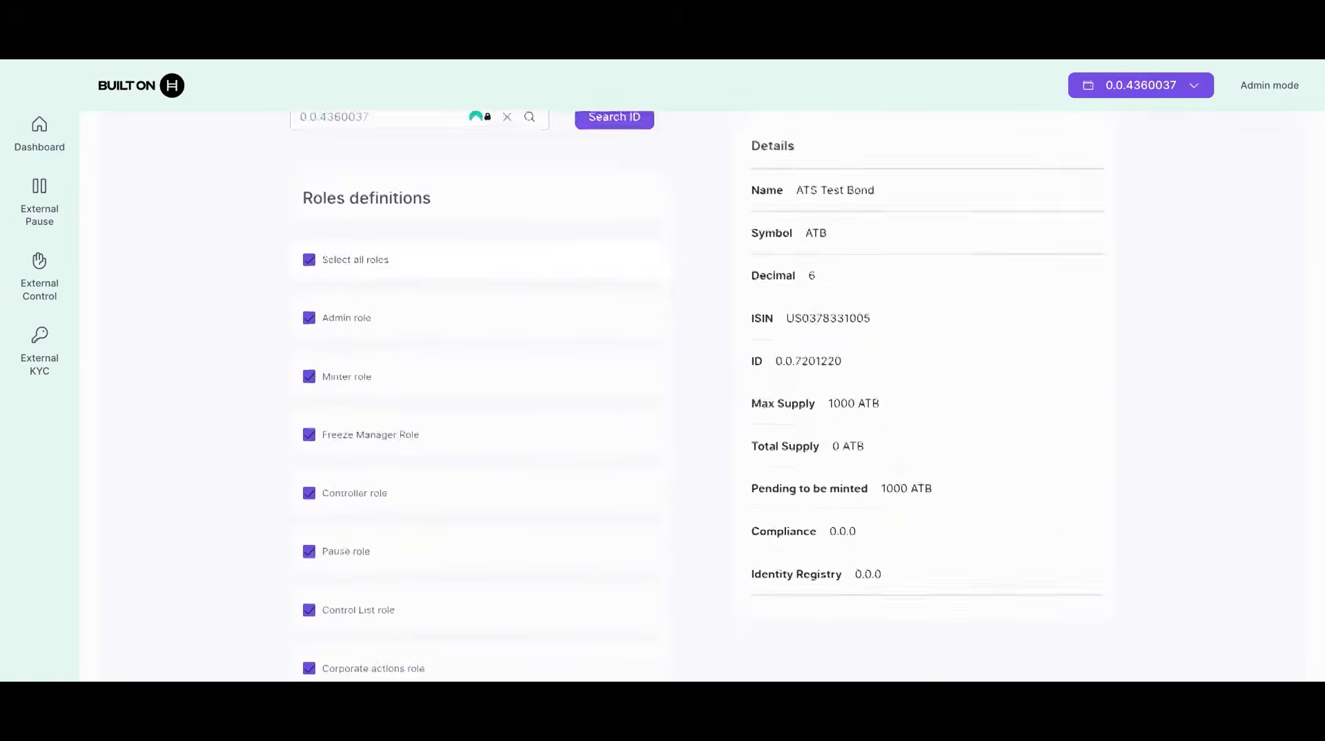
scroll(383, 537, down, 15)
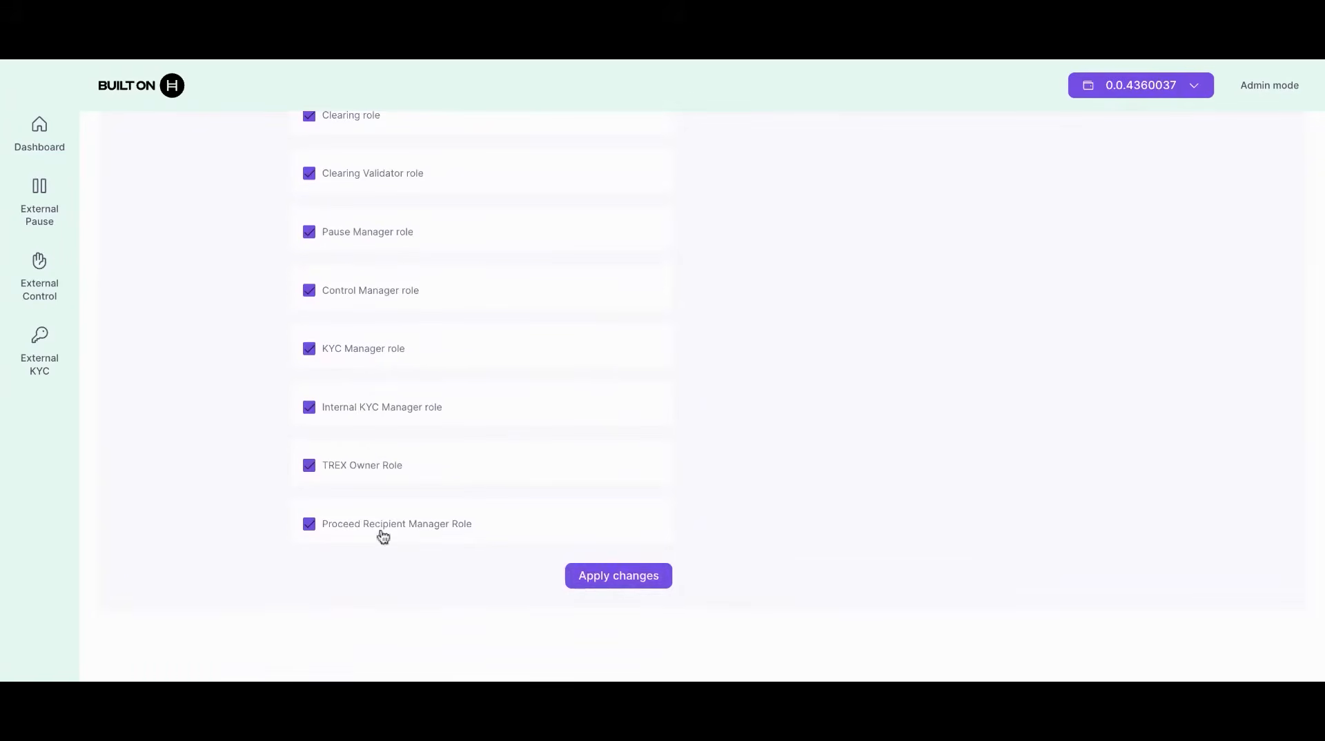
click(627, 585)
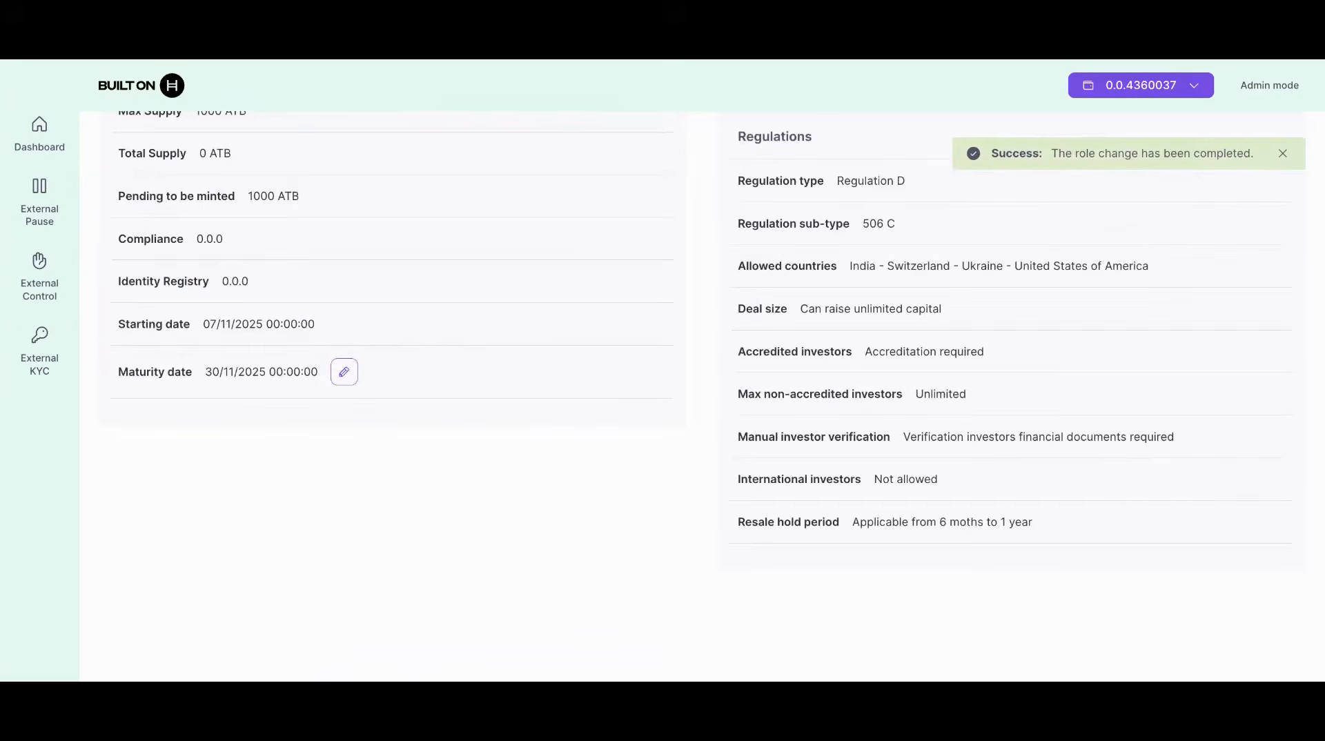
scroll(662, 372, up, 9)
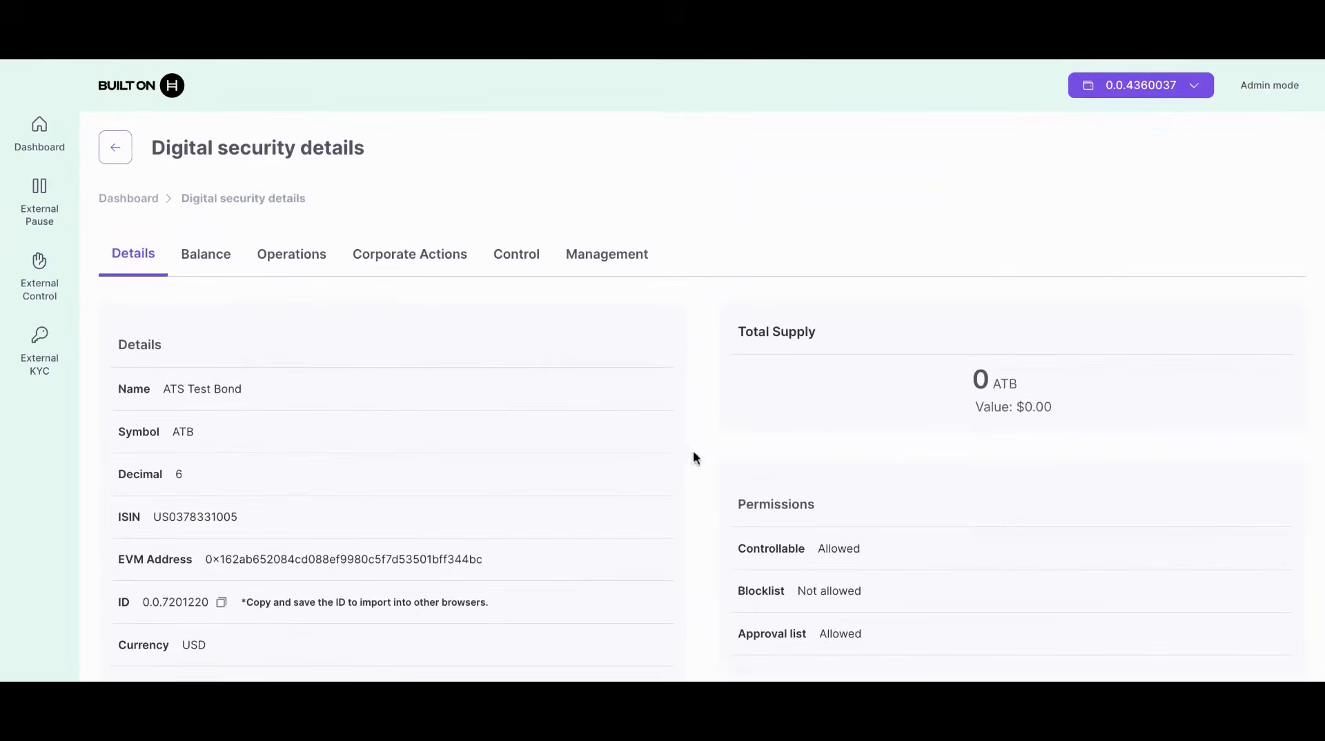
Step: Go to the bond's Control > SSI Manager section
click(621, 269)
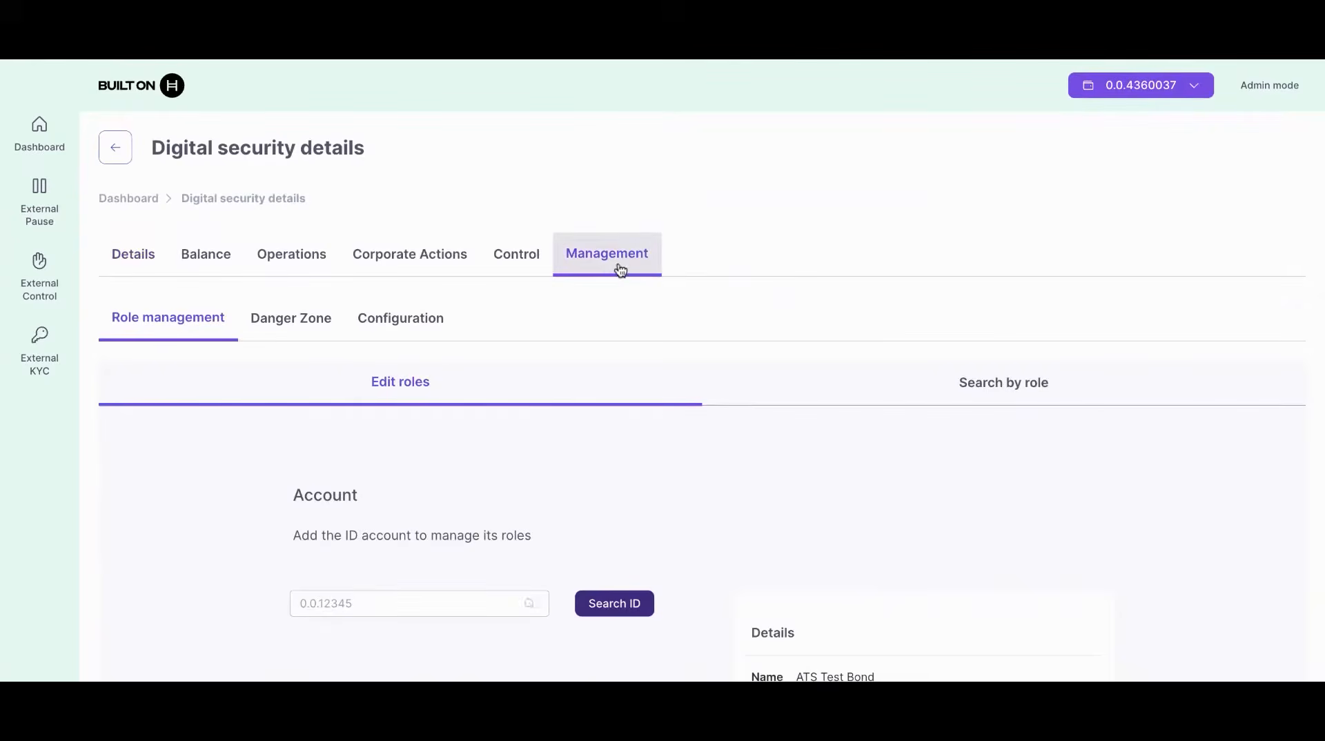
click(530, 257)
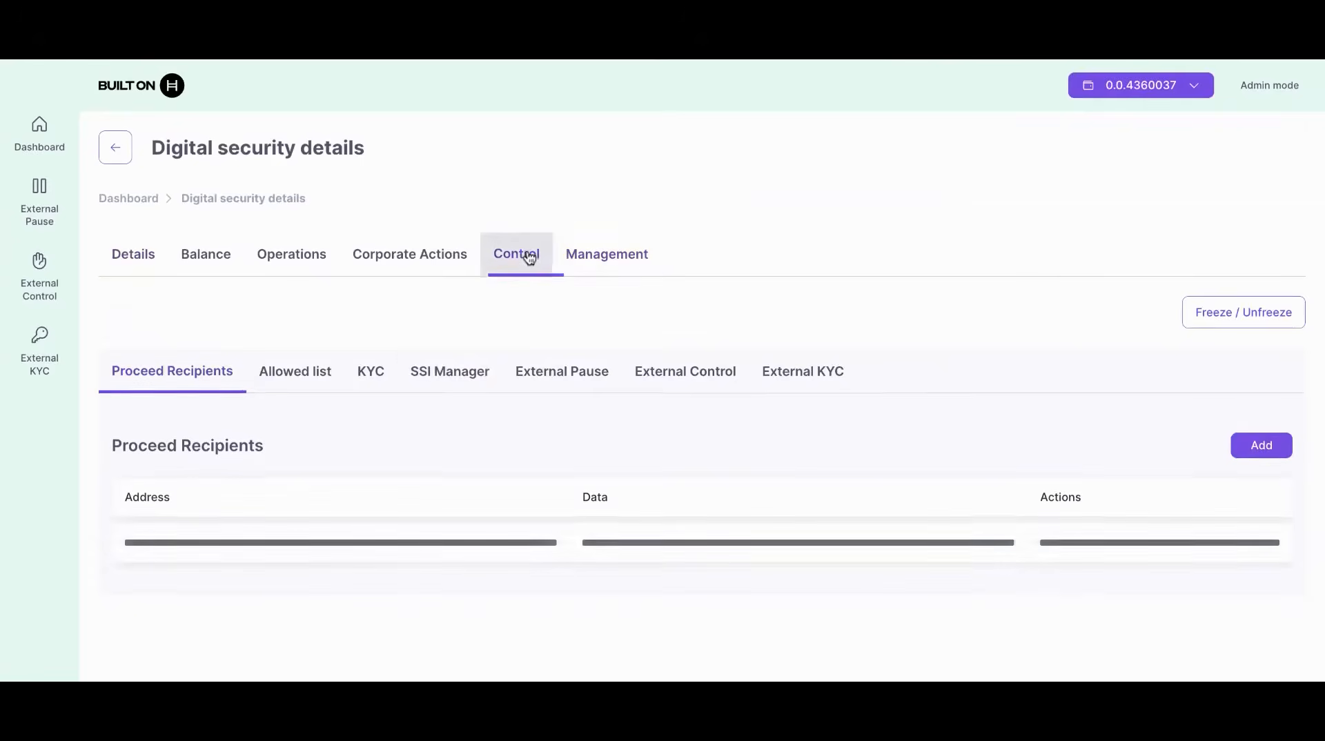
click(465, 374)
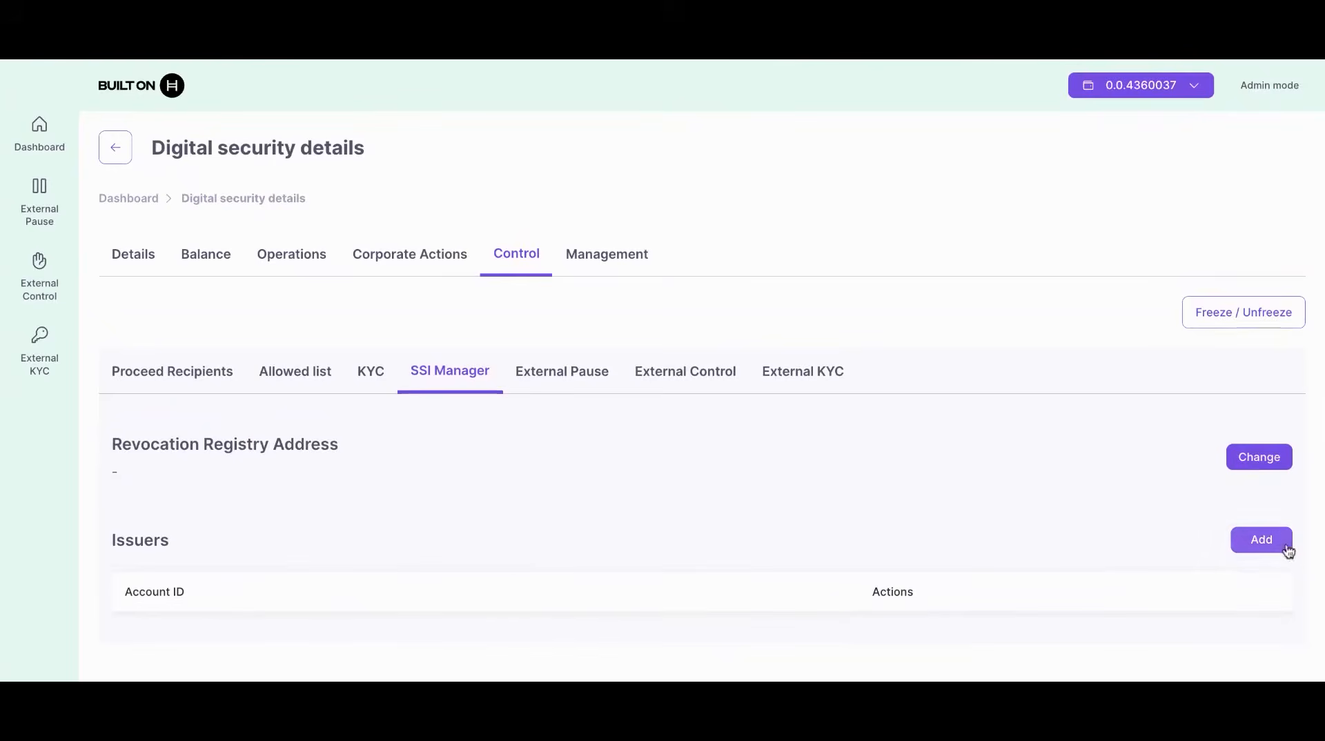
Step: Add the connected account as an SSI issuer, then view the empty KYC list
click(1260, 540)
click(773, 381)
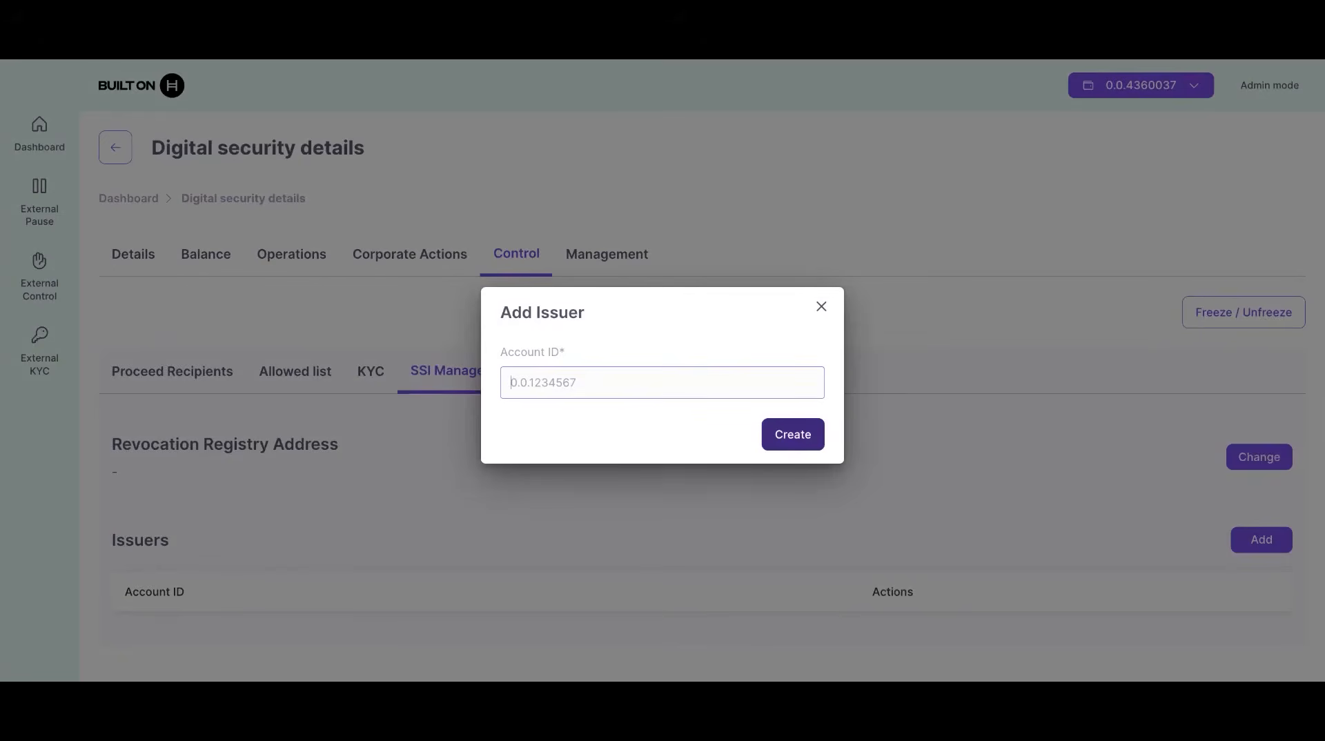
text(0.0.4360037)
key(Return)
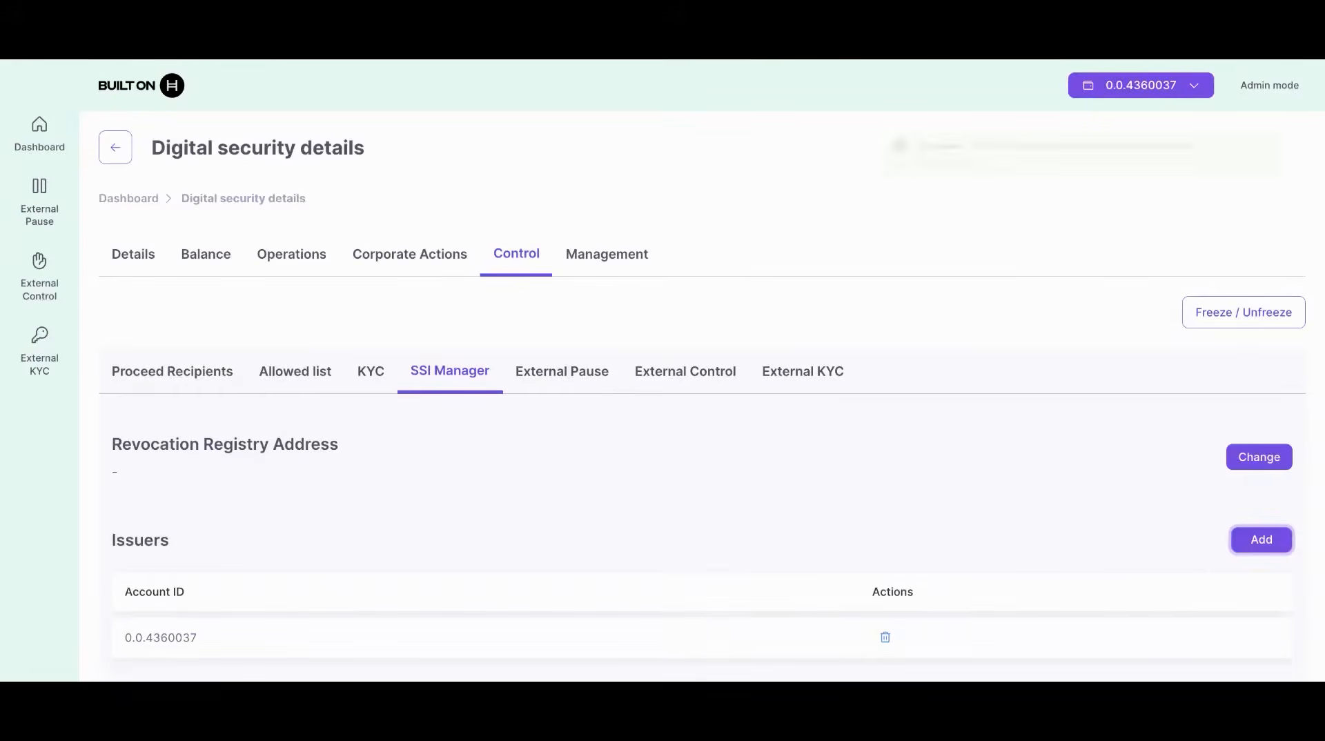
scroll(710, 386, down, 1)
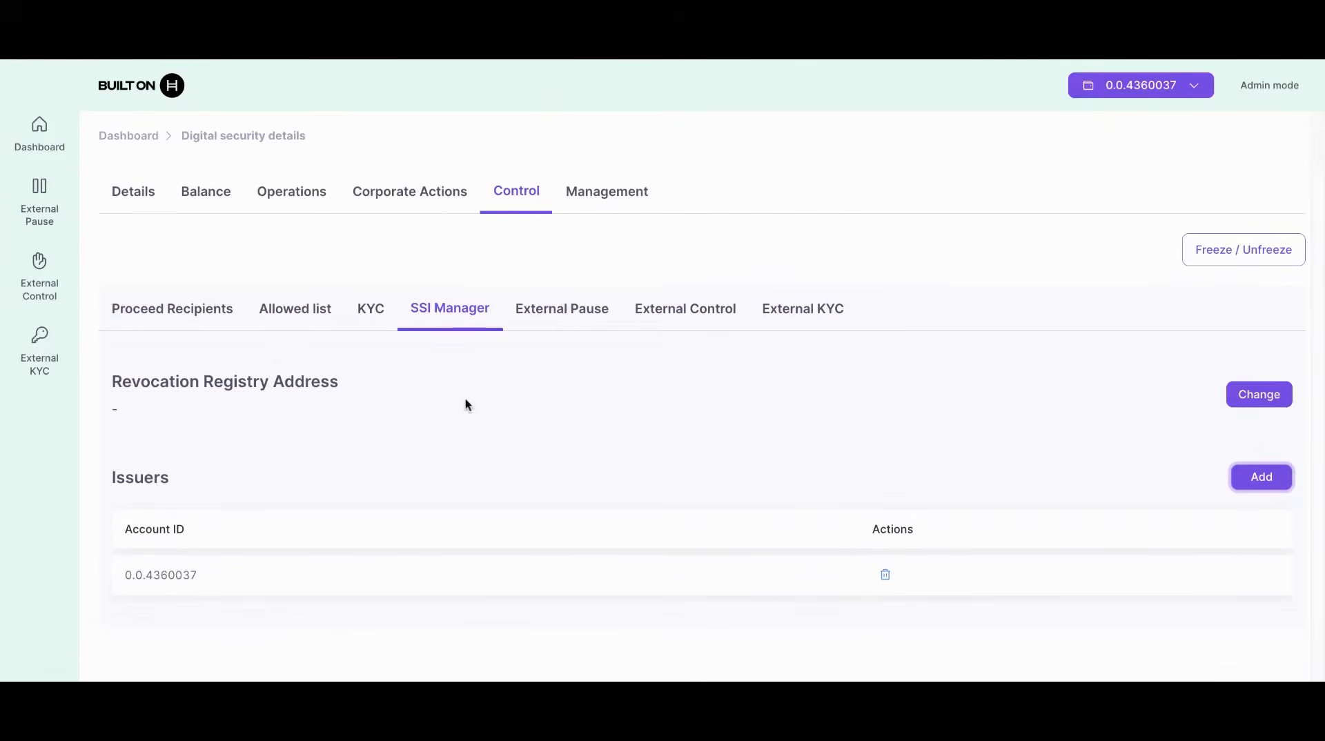
click(372, 321)
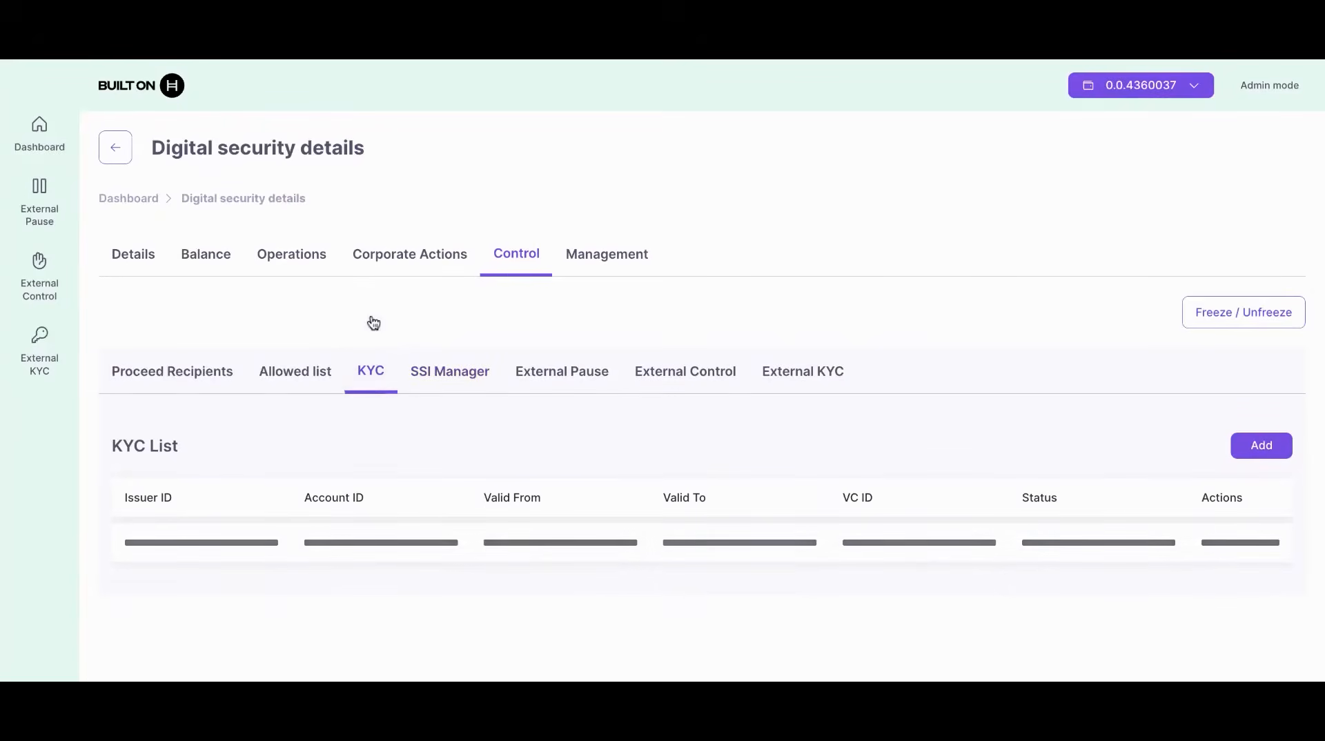
Step: Add a KYC entry for the connected account with credential file vc_testnet1.vc
click(1252, 455)
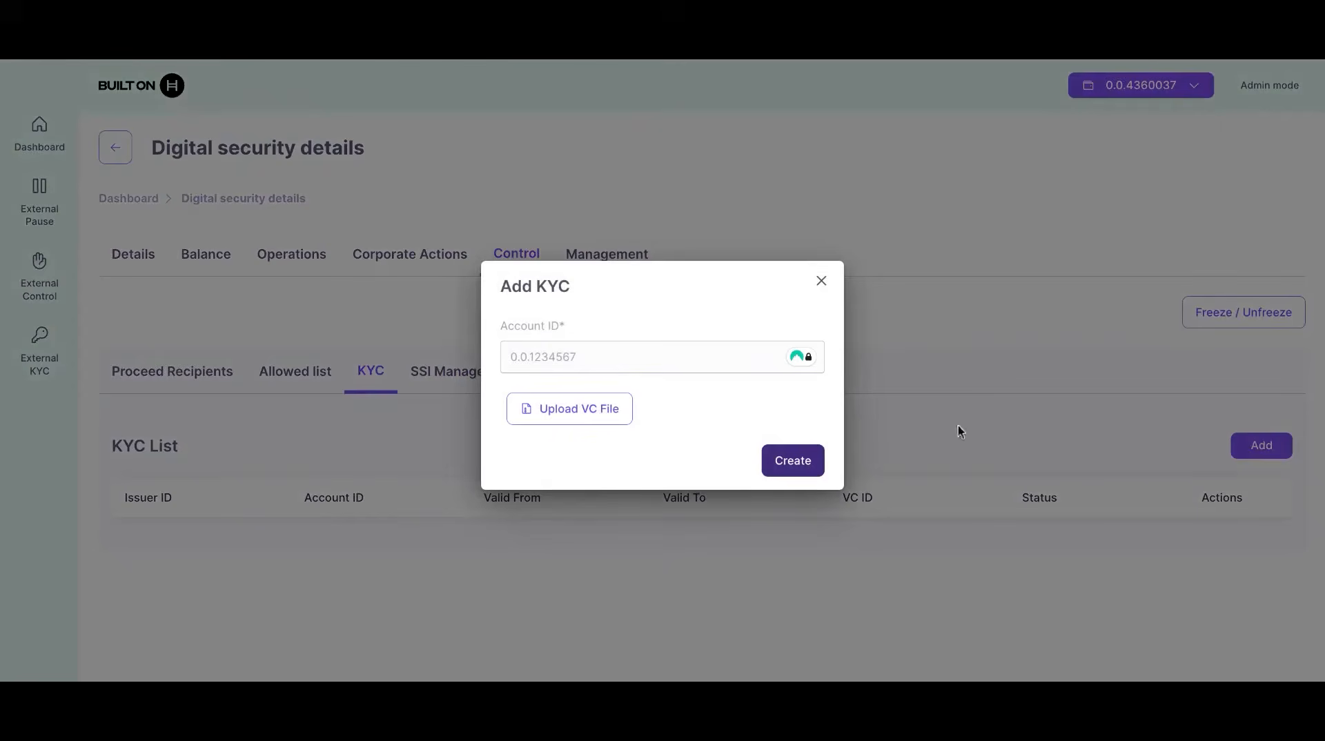
click(655, 369)
text(0.0.)
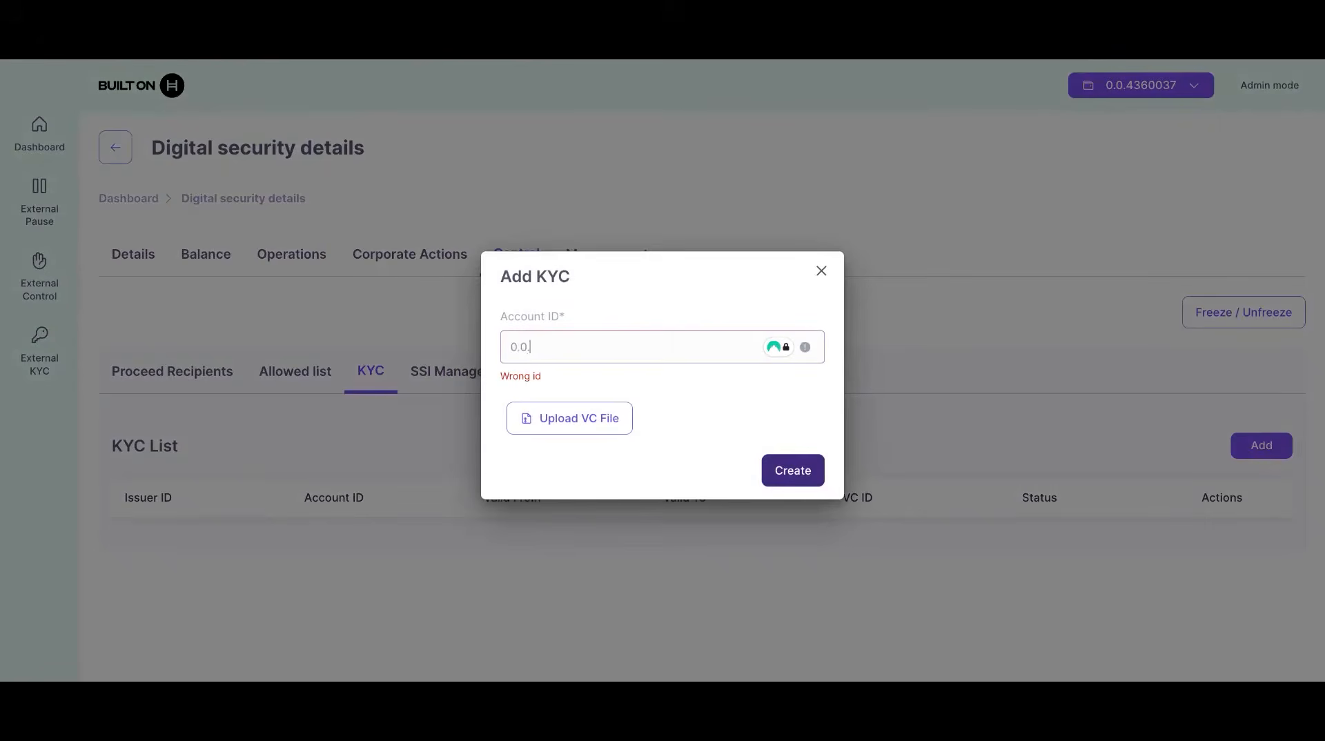
text(43)
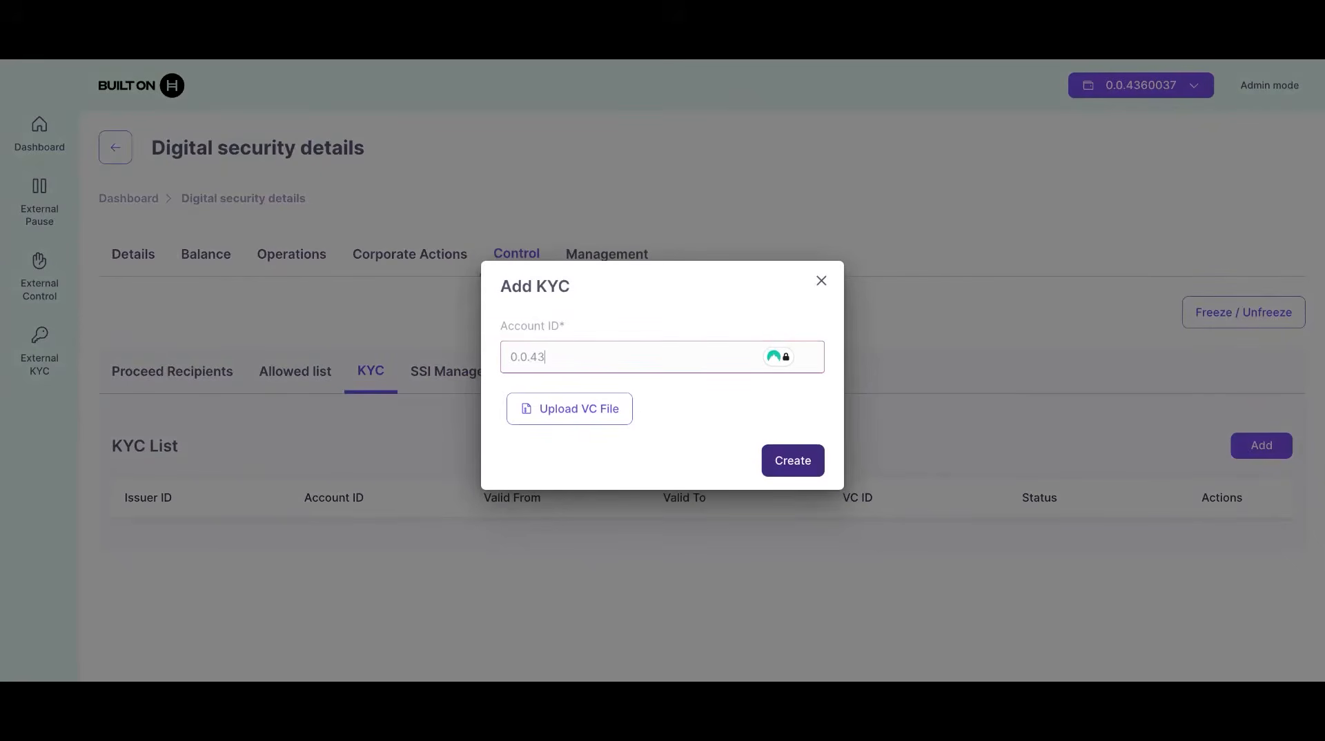
text(0037)
click(577, 415)
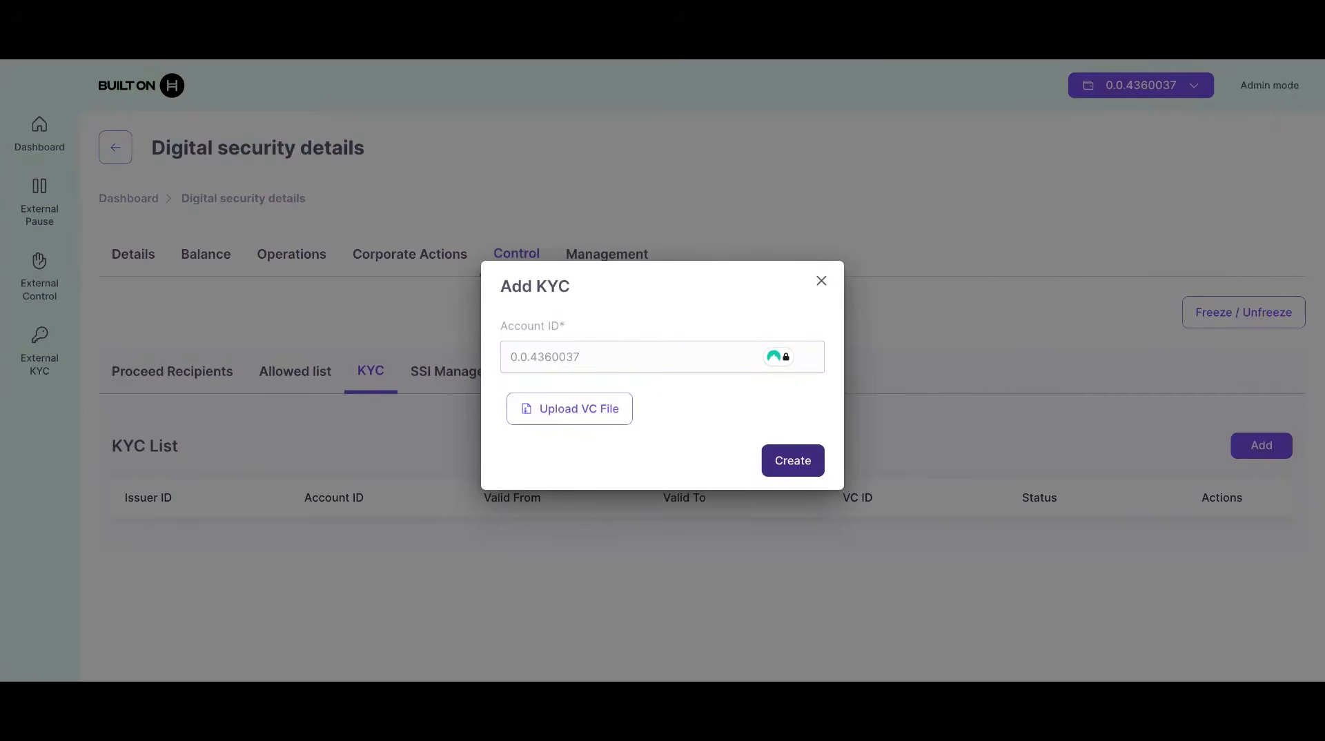
click(967, 381)
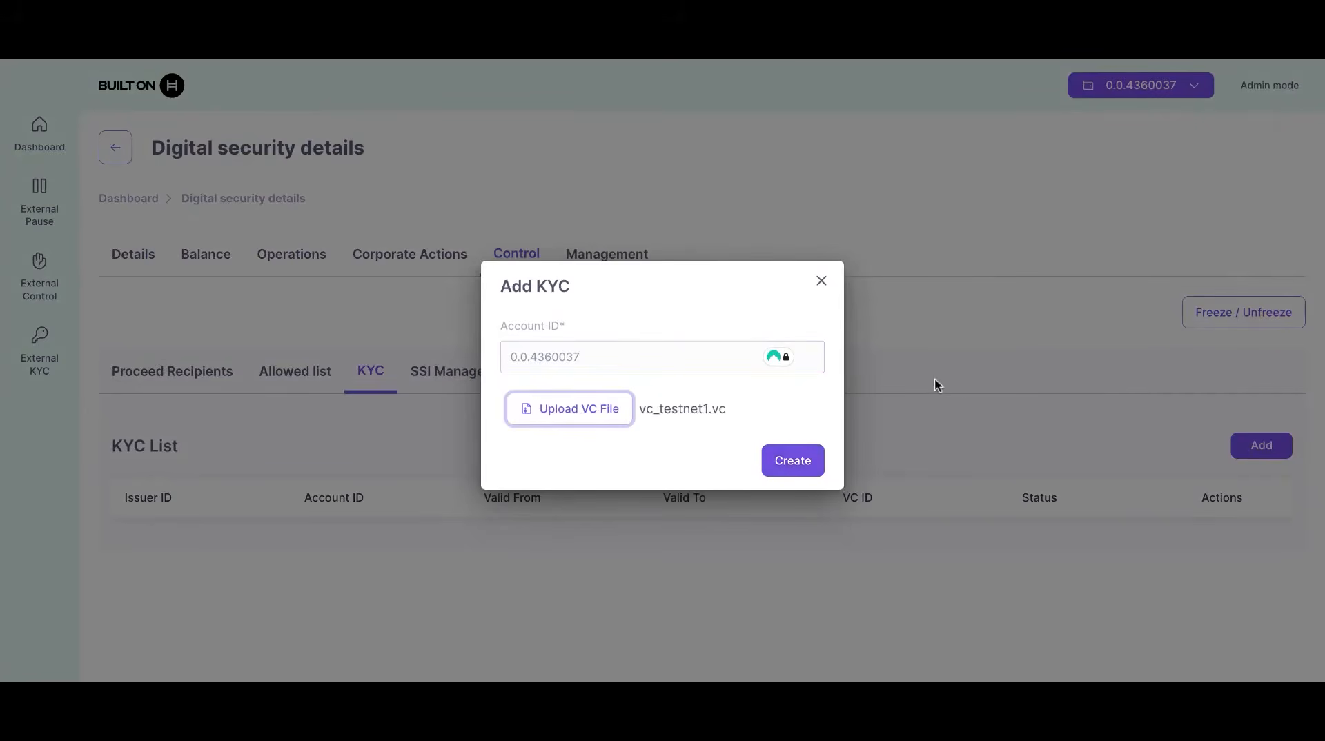
click(804, 466)
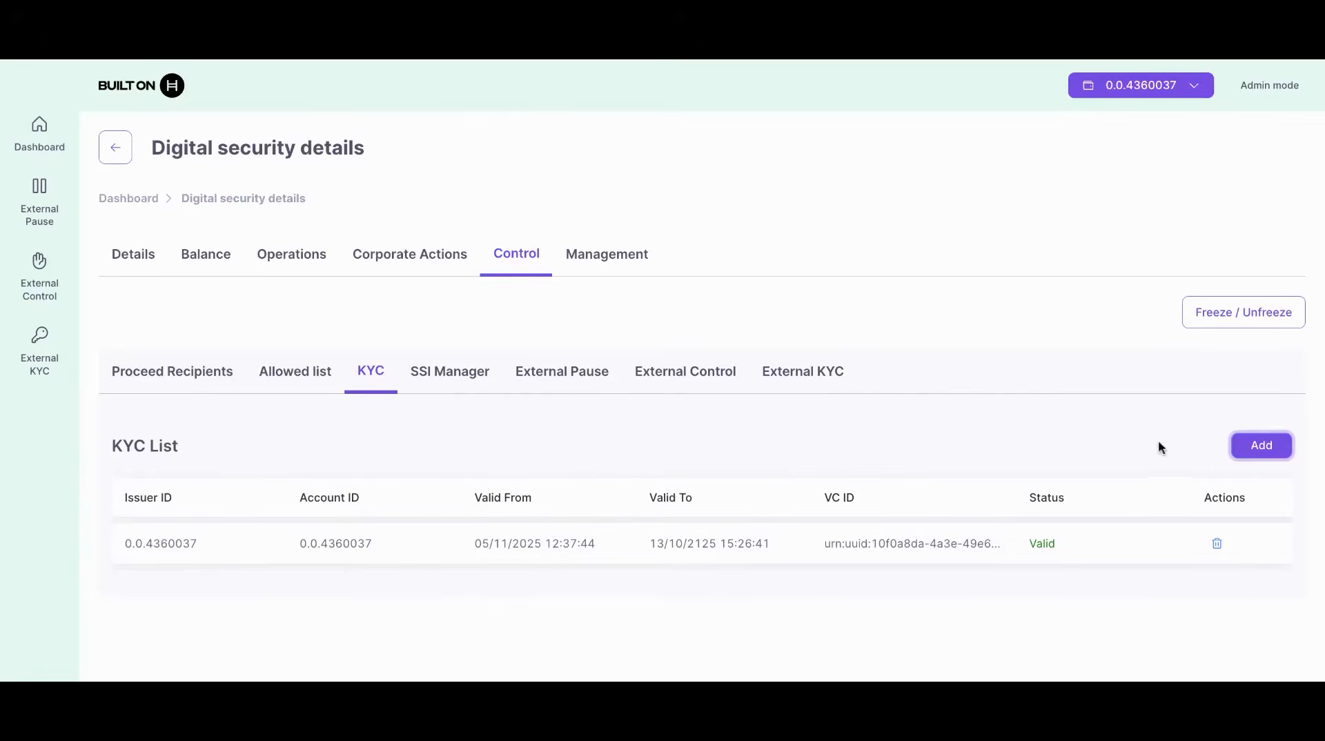
Step: Add a KYC entry for the second account with credential file vc_testnet2.vc
click(1249, 449)
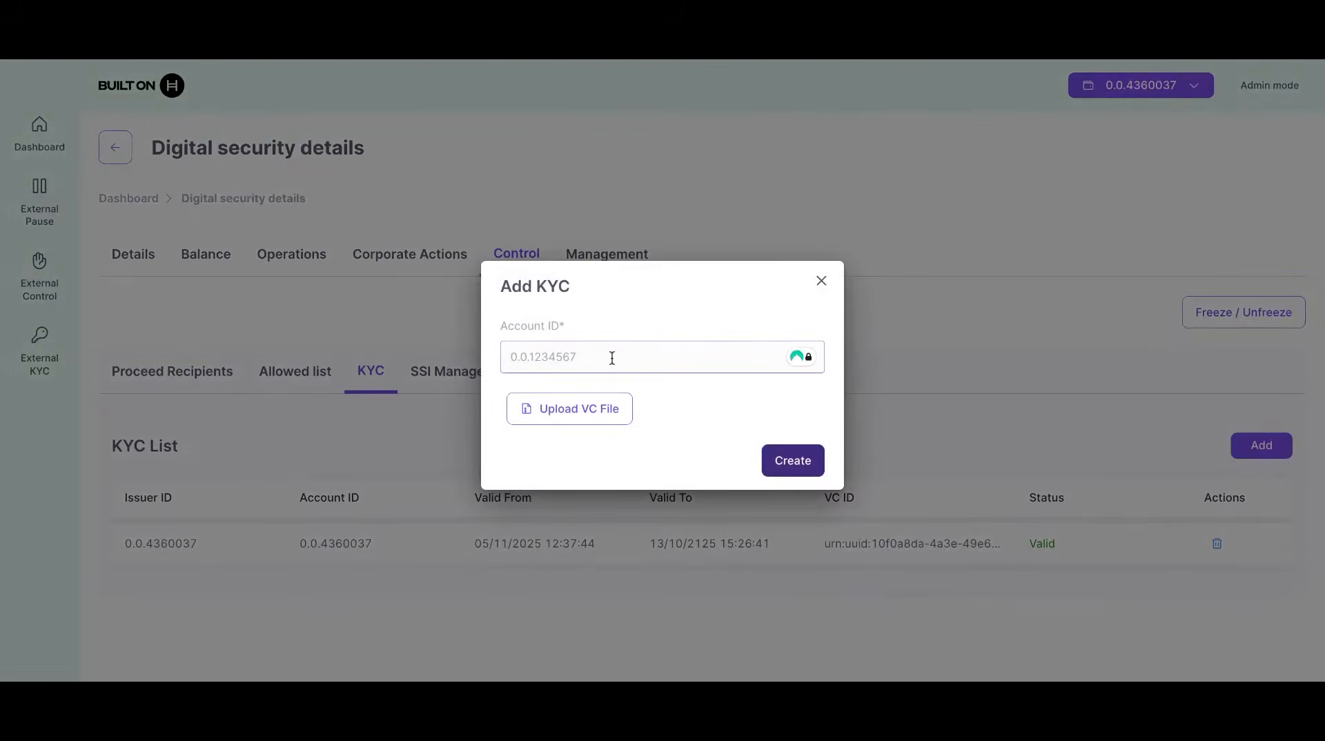
text(0.0.4668535)
click(579, 412)
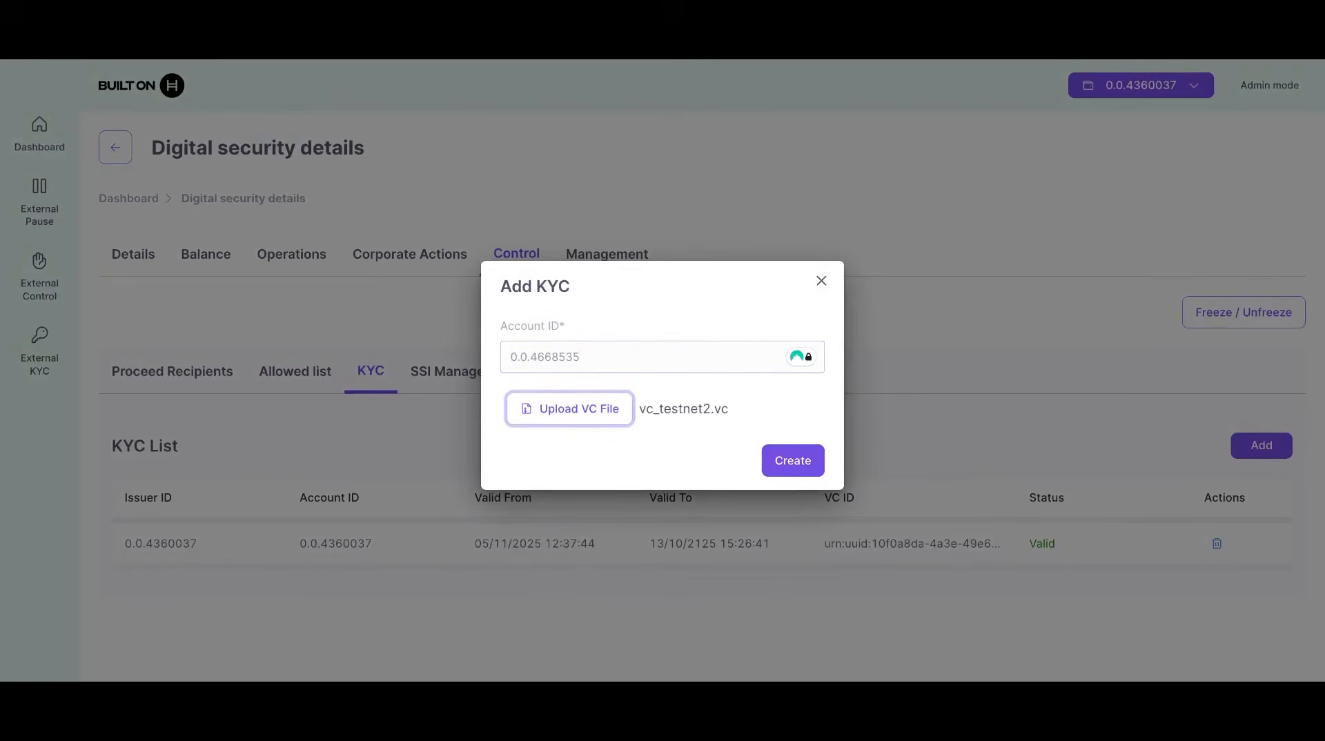
click(797, 463)
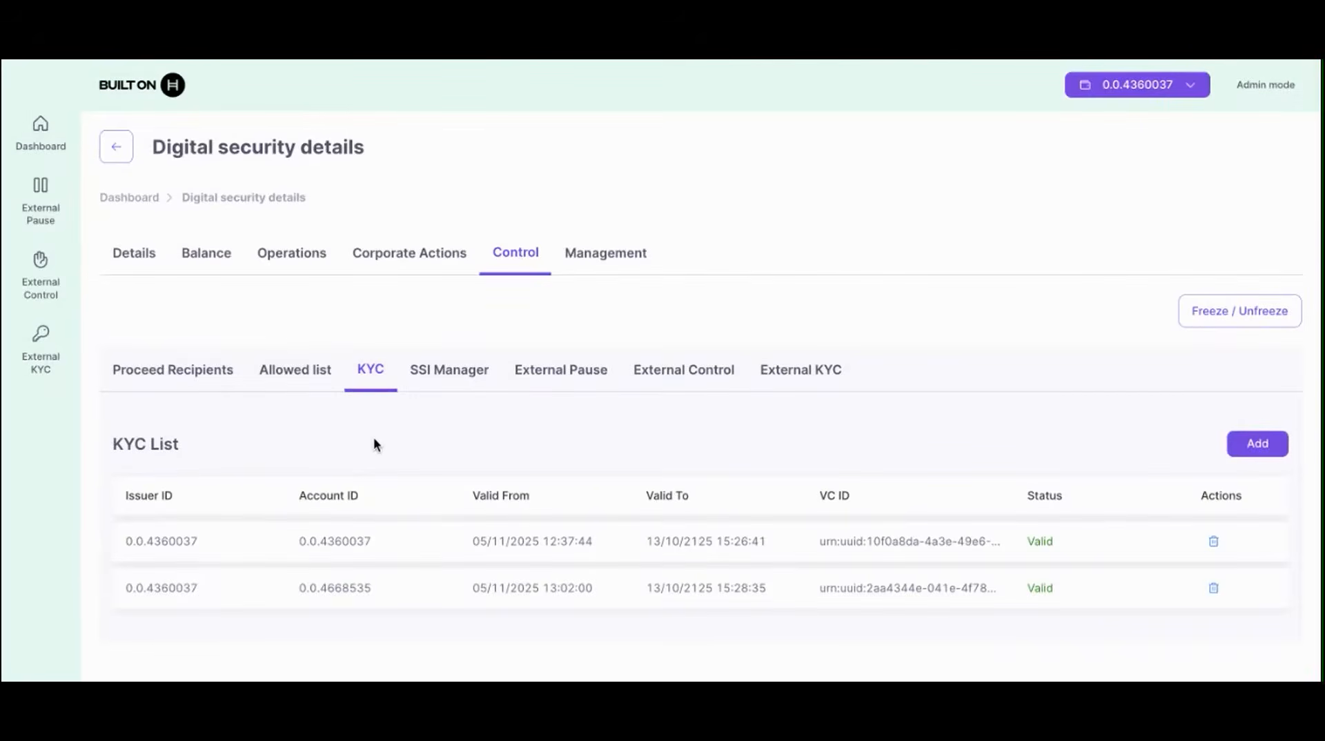
Step: Add the connected account and the second account to the bond's allowed list
click(311, 374)
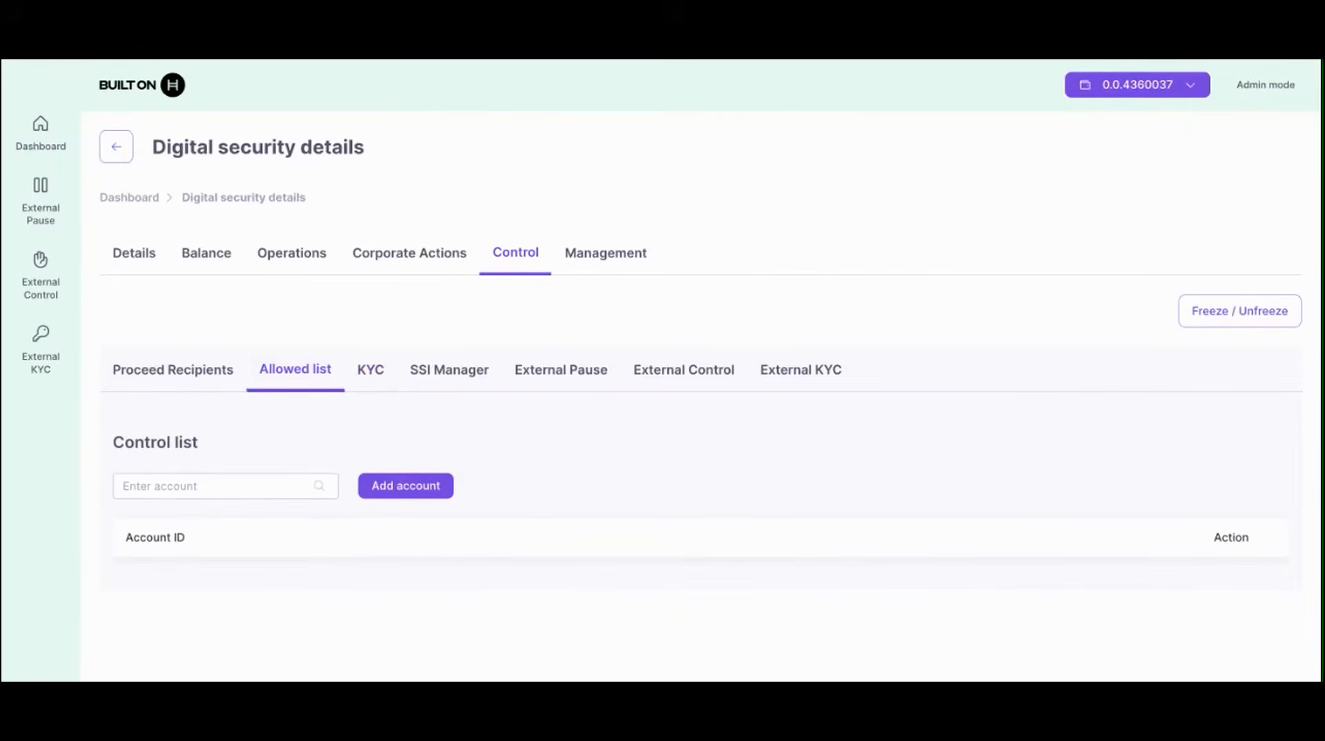
click(204, 485)
text(0.0)
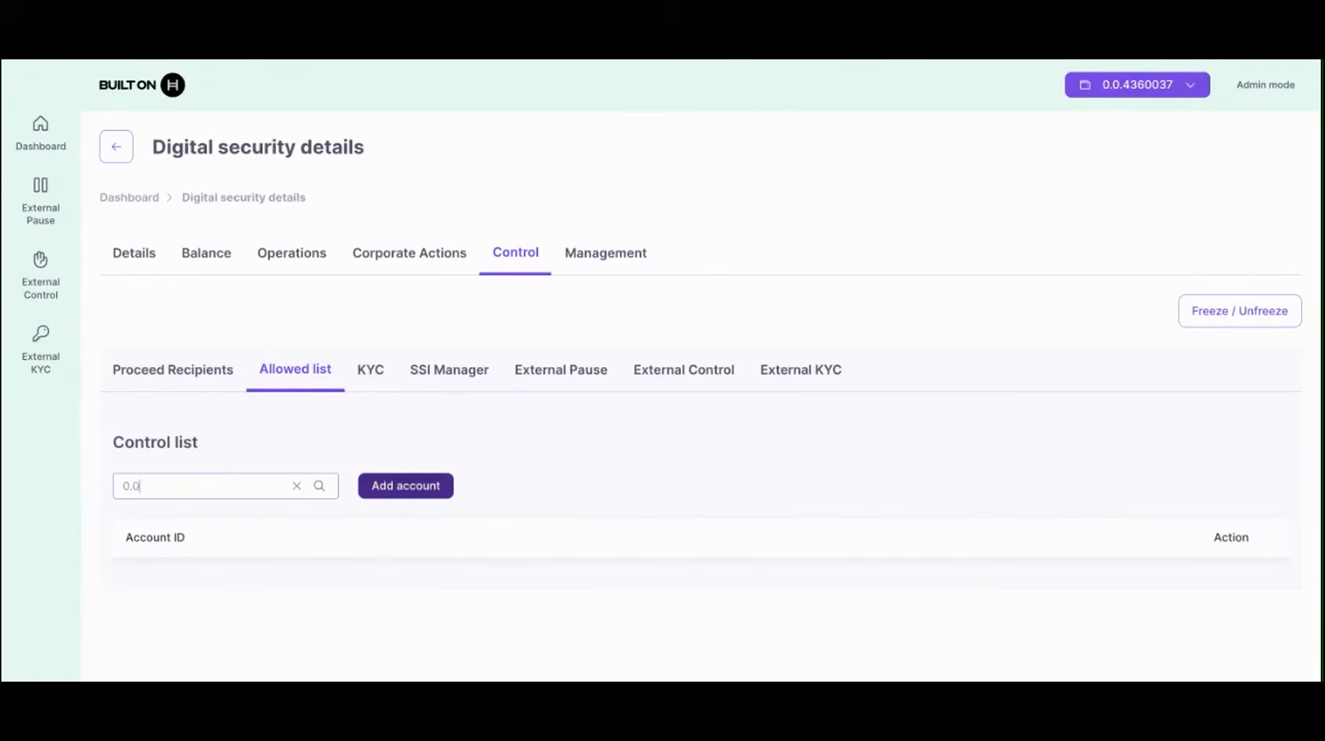
text(.436)
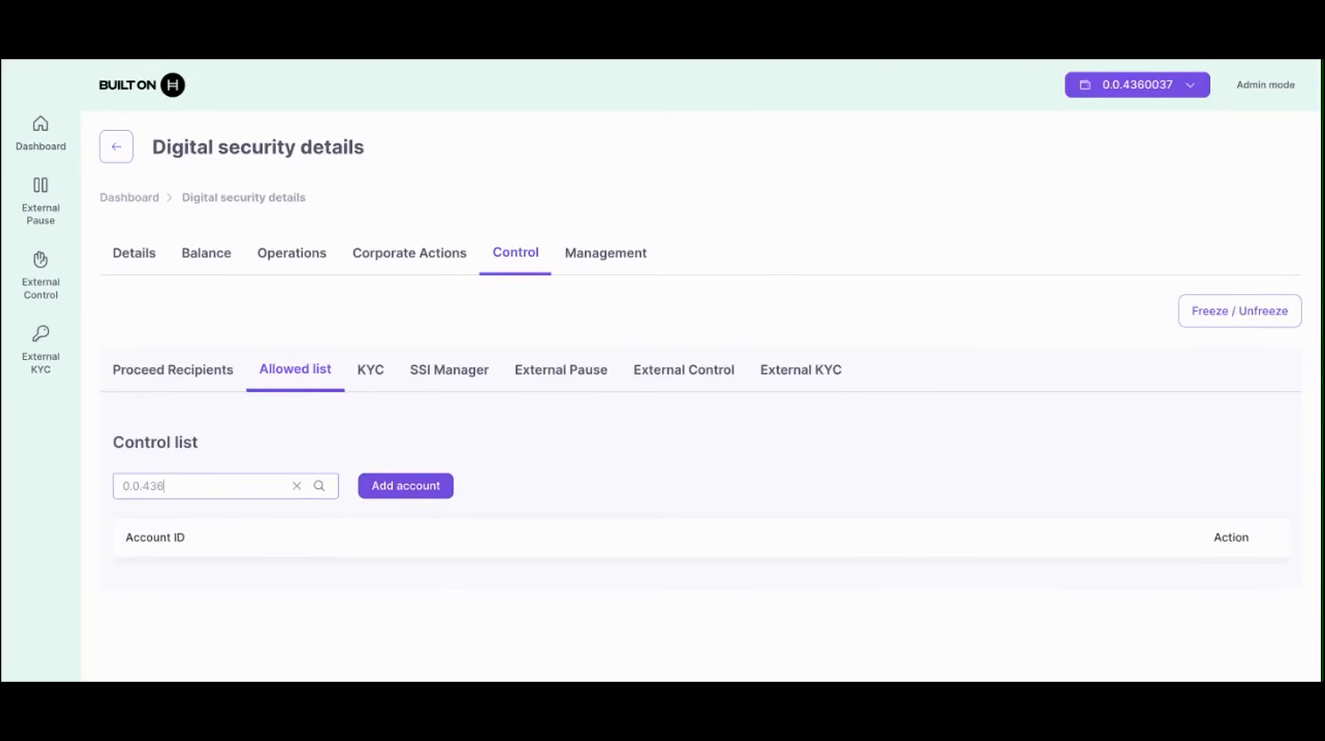
text(0037)
click(396, 488)
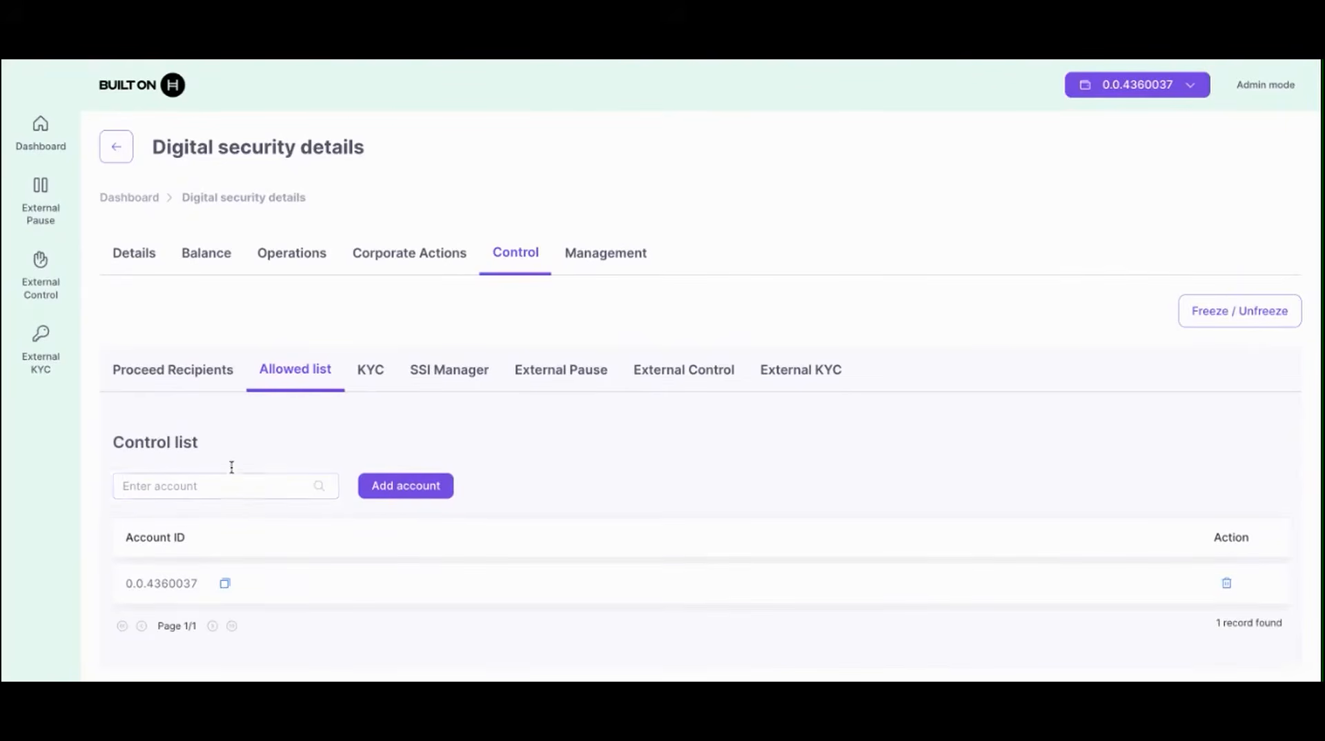
text(0.0.4668535)
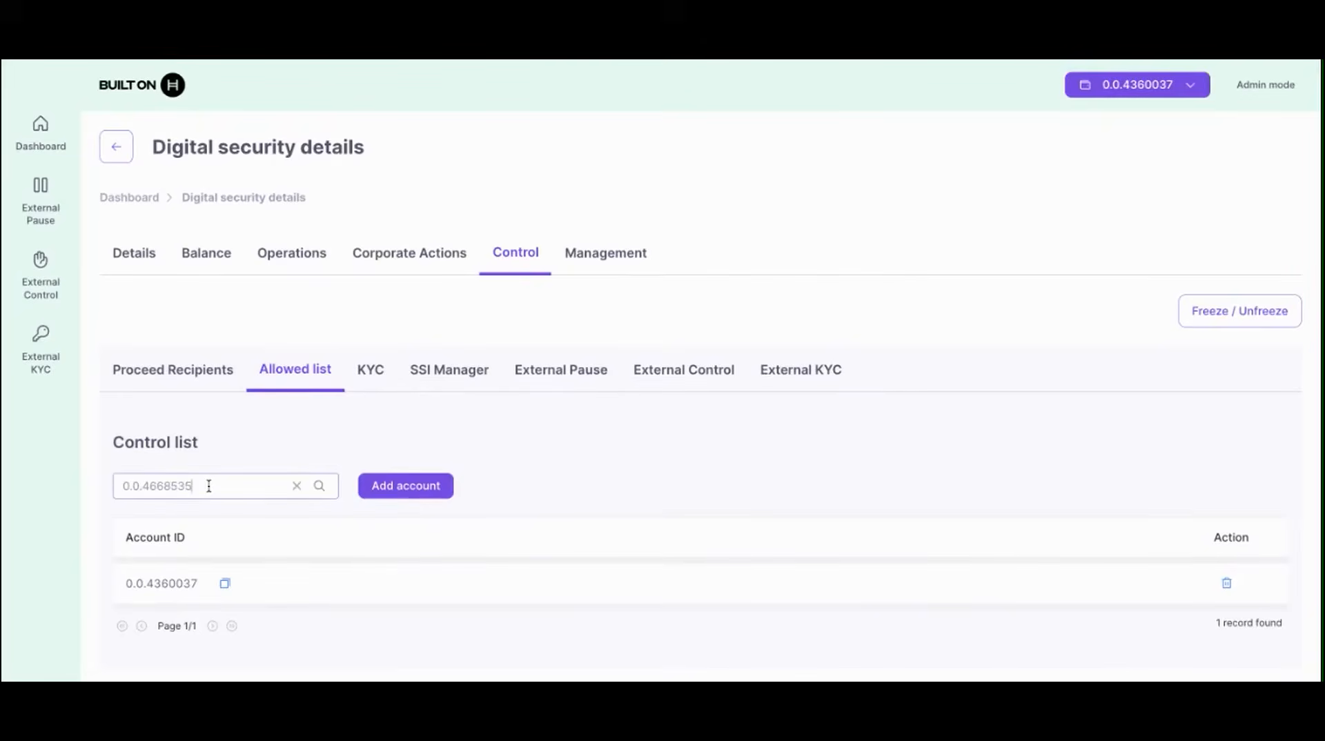
click(416, 486)
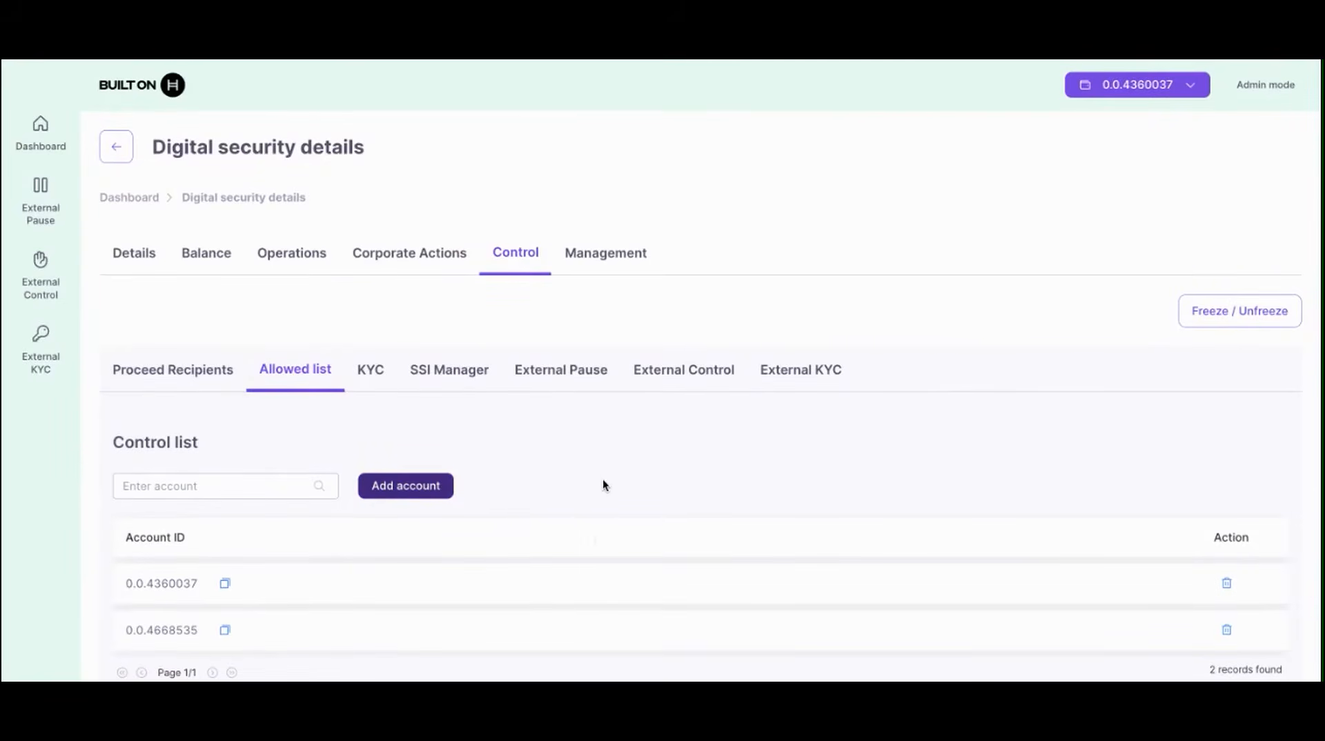
Step: Mint 100 ATB to the connected account and return to the bond's details page
click(317, 268)
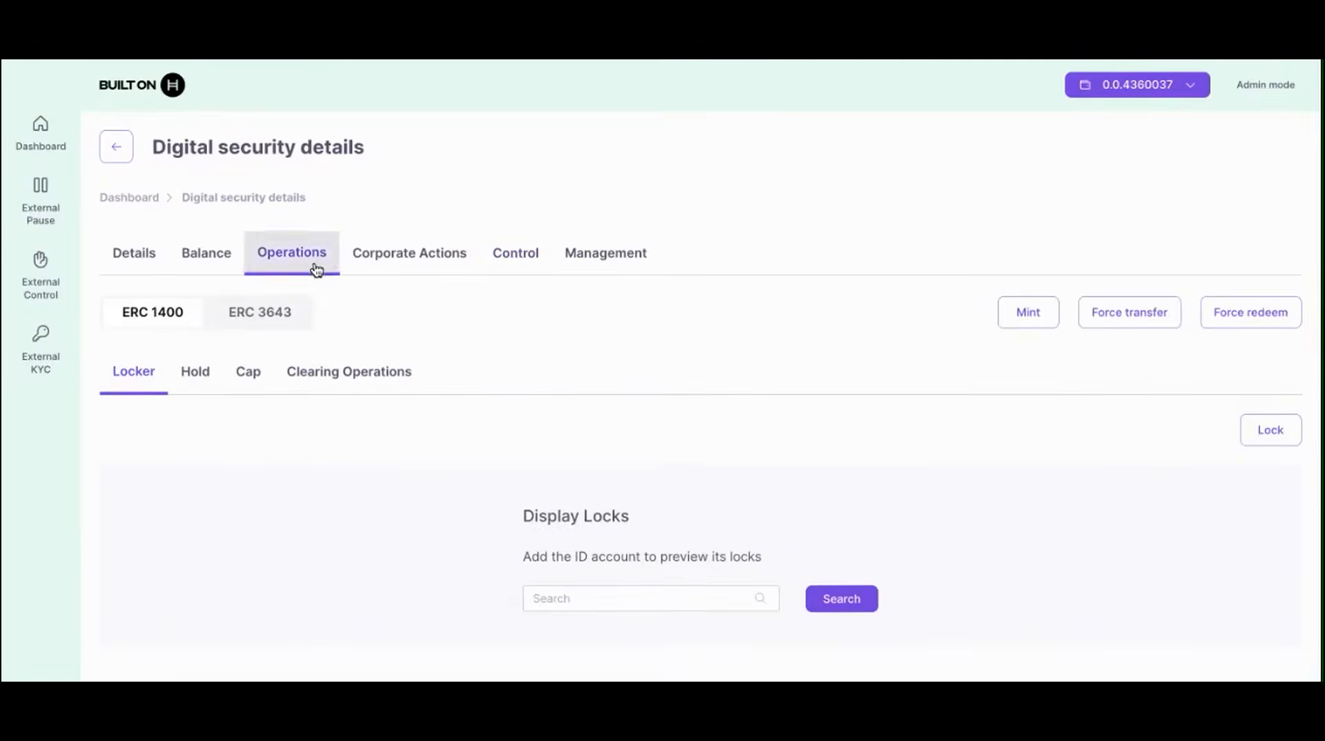
click(1035, 314)
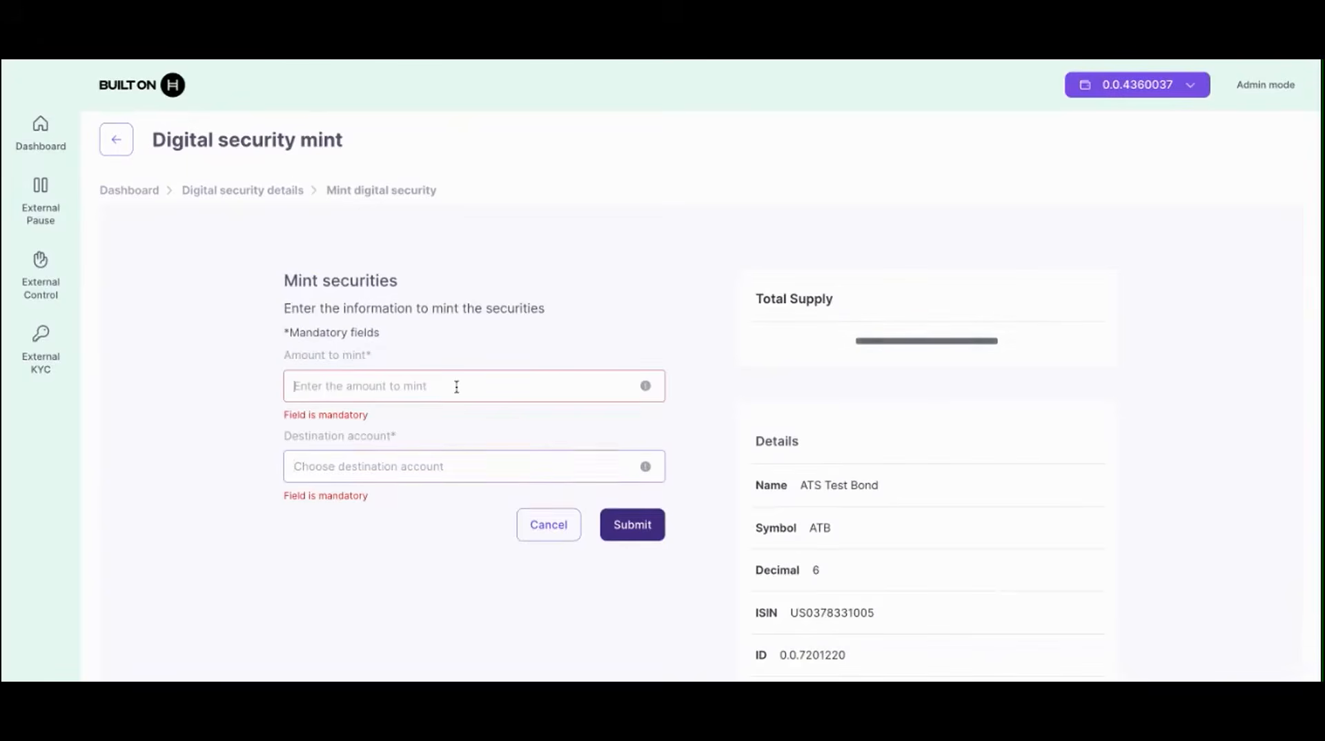
text(100000000)
scroll(873, 489, down, 2)
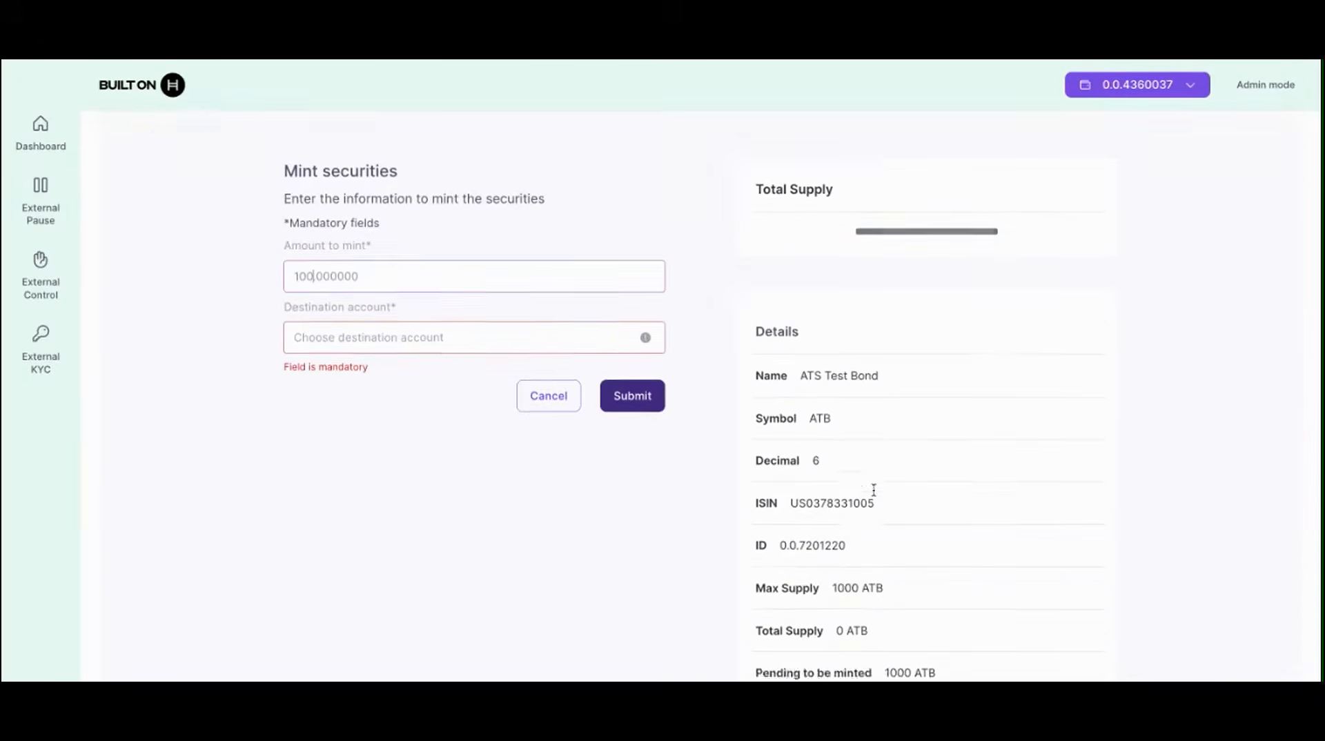
triple_click(893, 586)
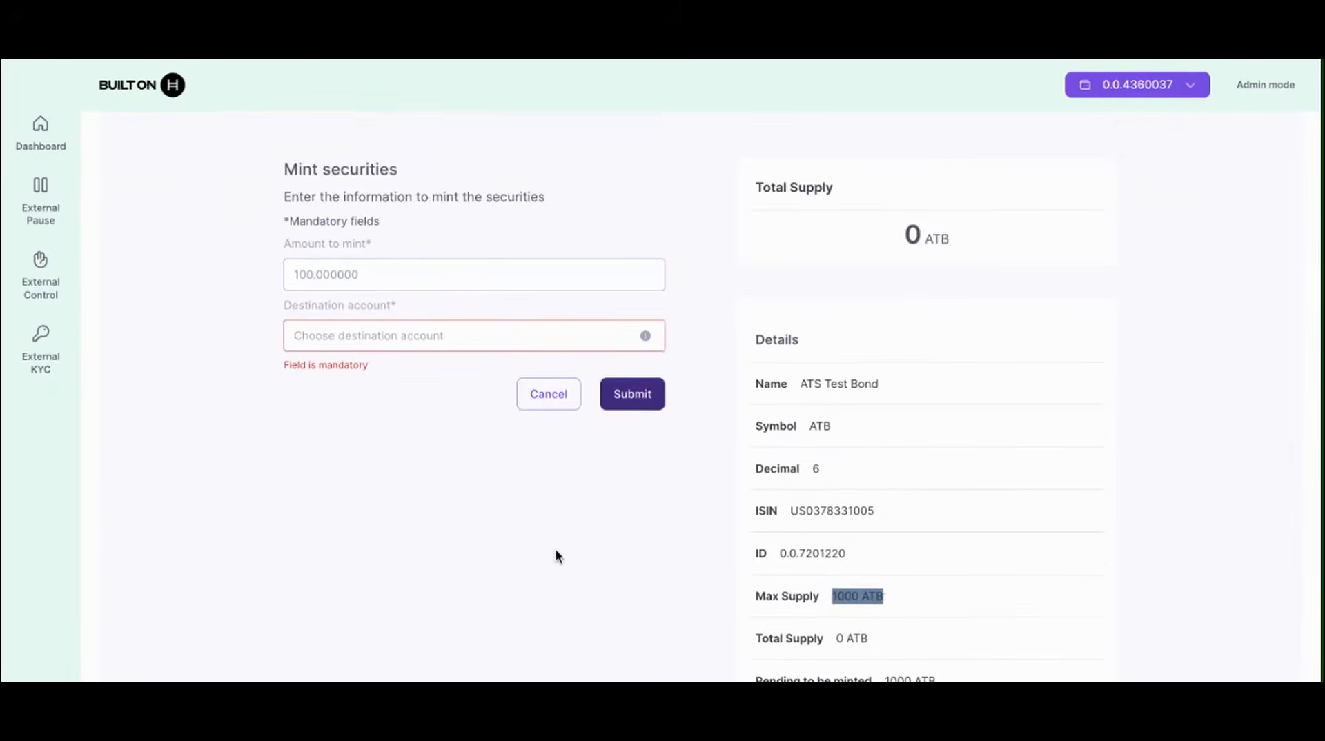
scroll(558, 556, up, 2)
click(396, 453)
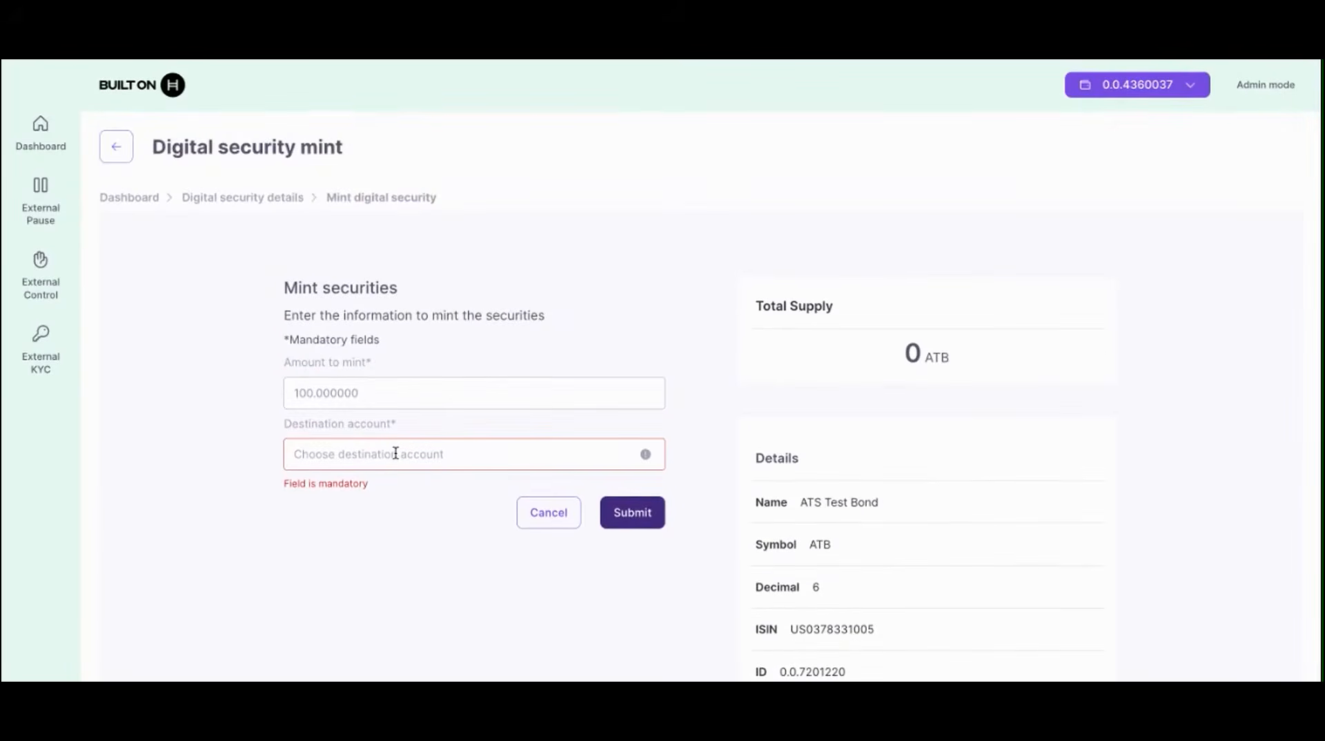
text(0)
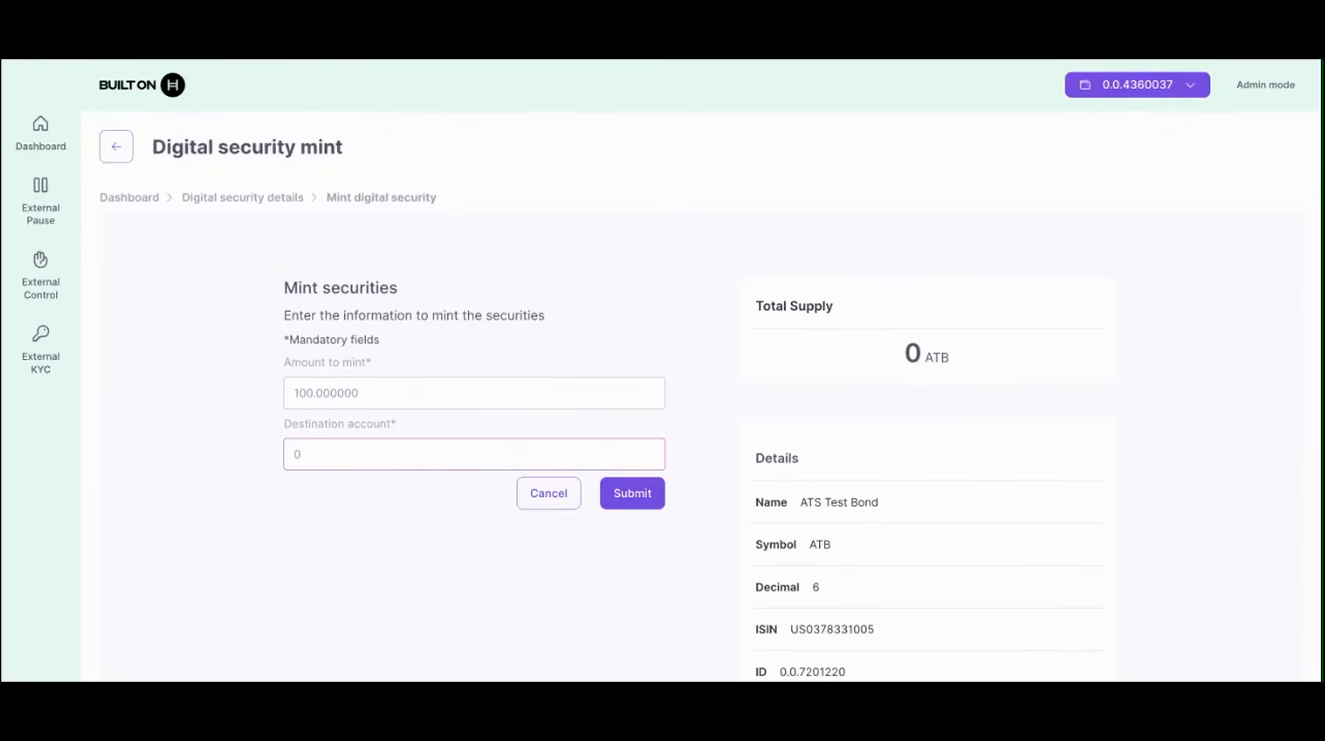
text(.0.4360037)
click(614, 503)
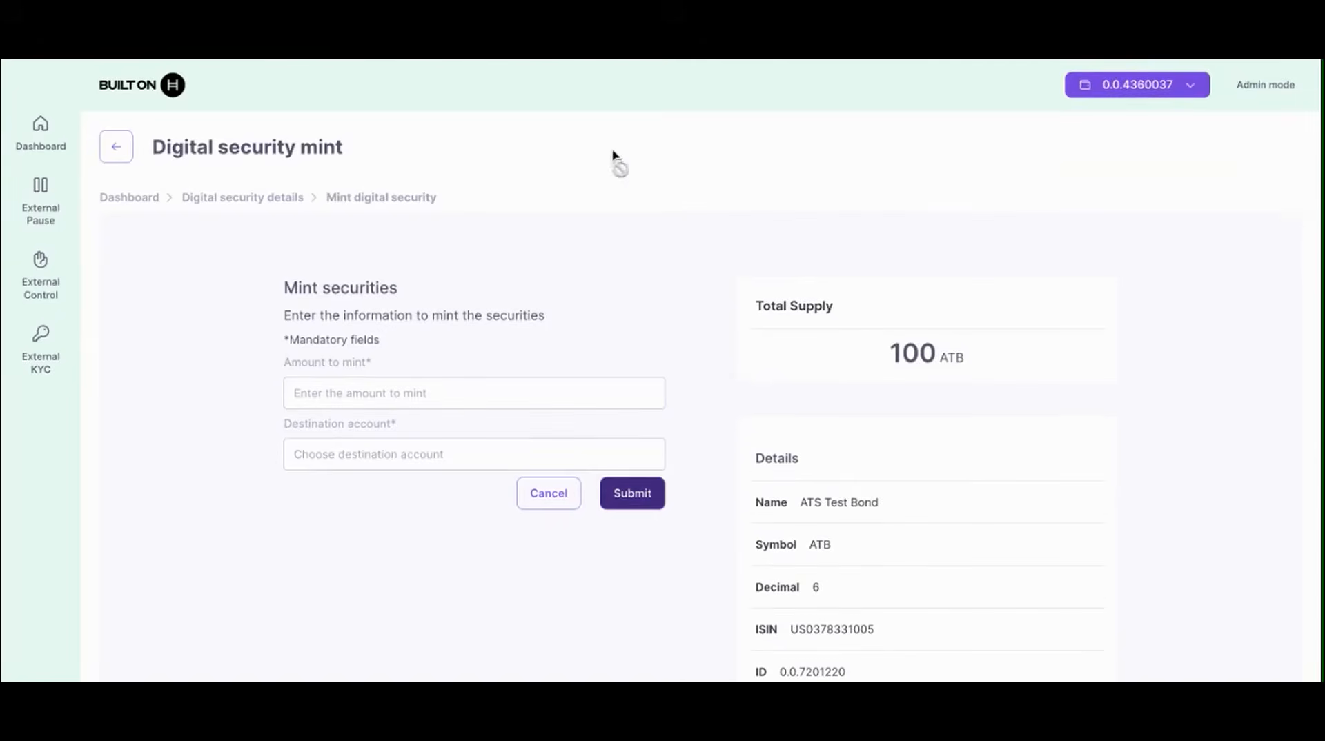
click(276, 199)
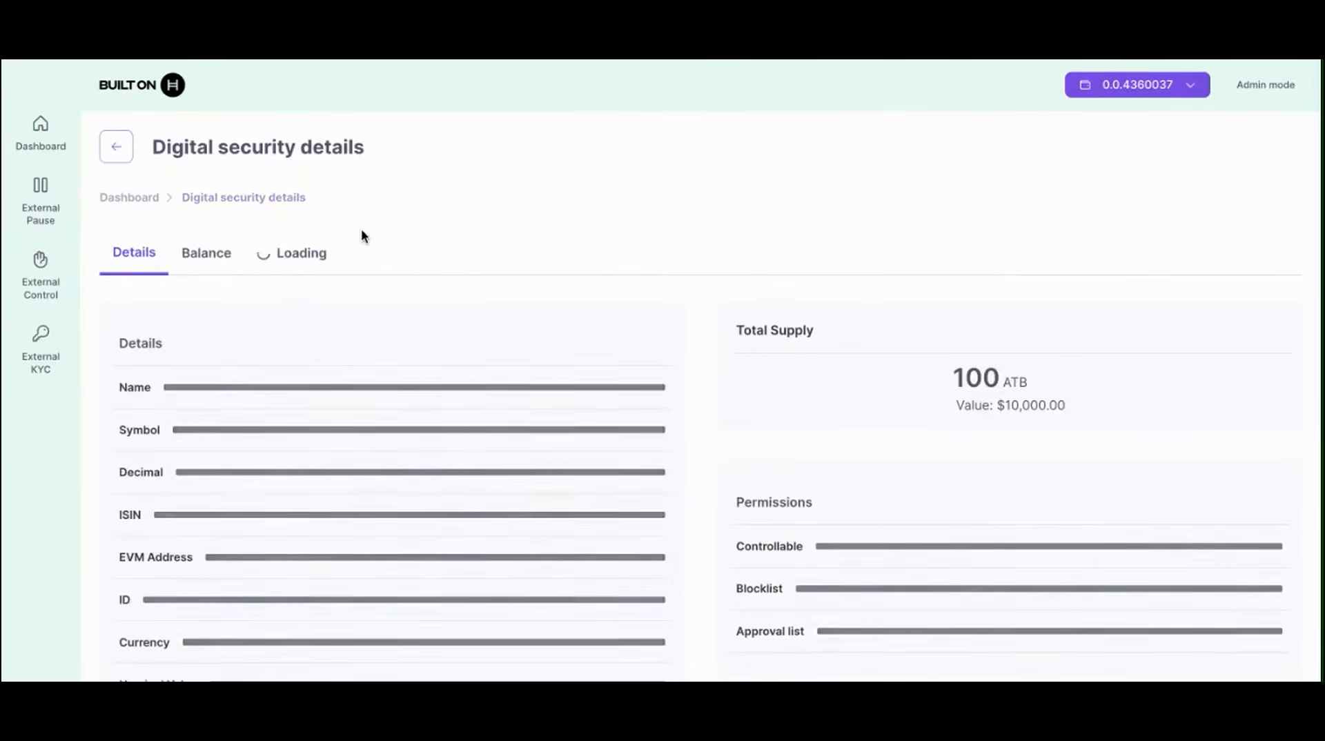
Step: Look up the connected account's balance, confirming 100 ATB available, then go to Operations
click(208, 261)
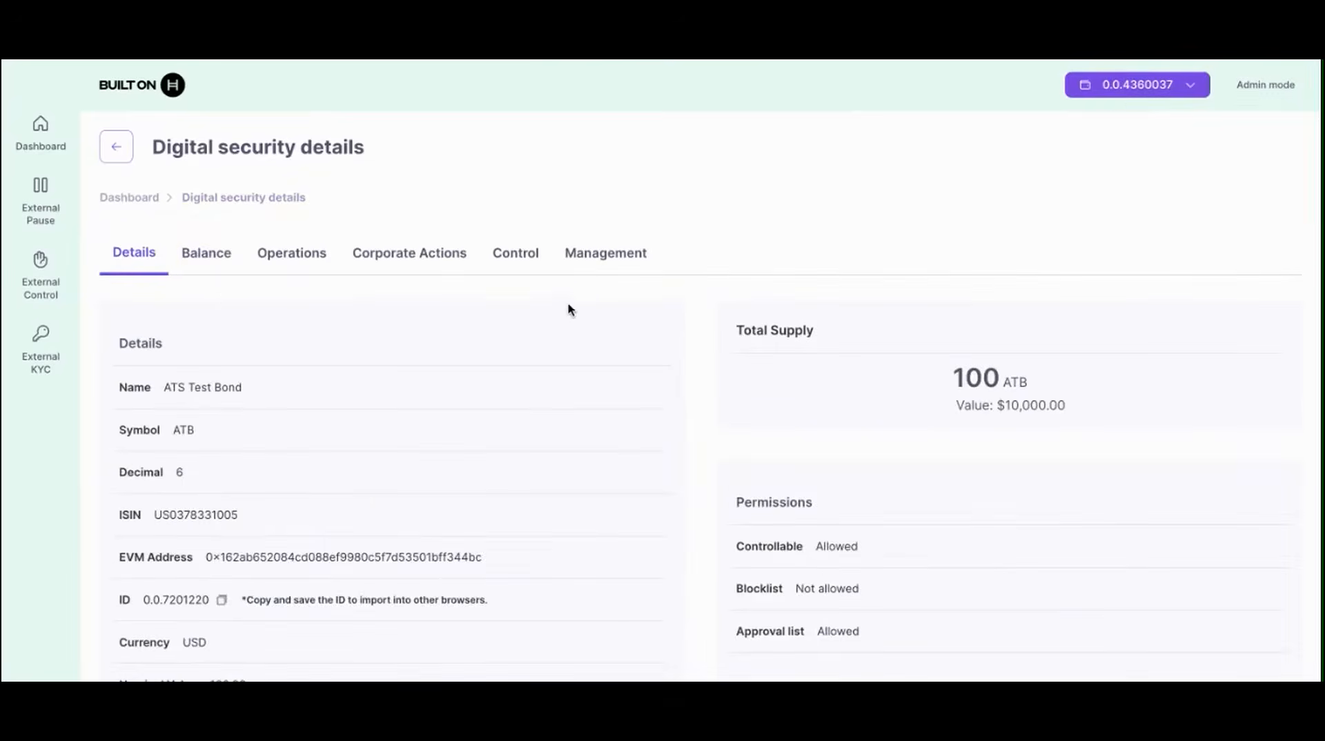
click(201, 257)
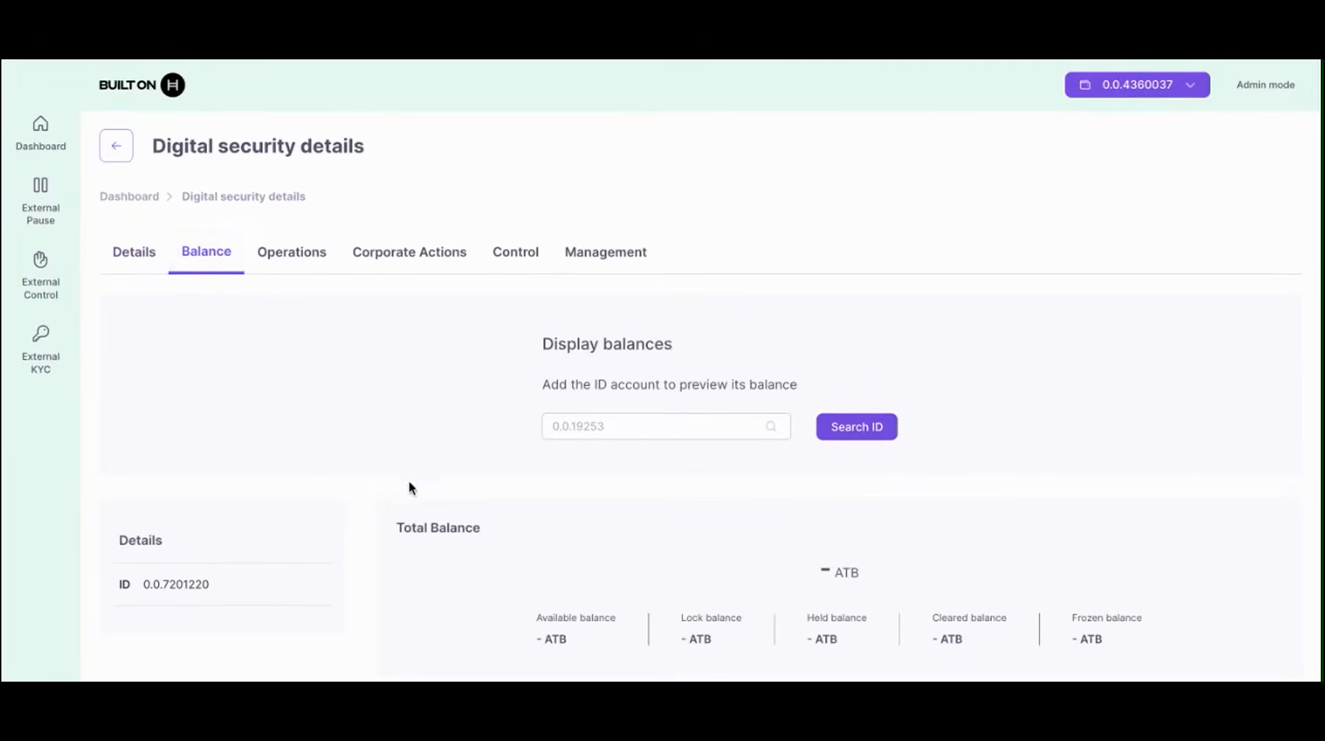
scroll(409, 480, down, 1)
click(656, 378)
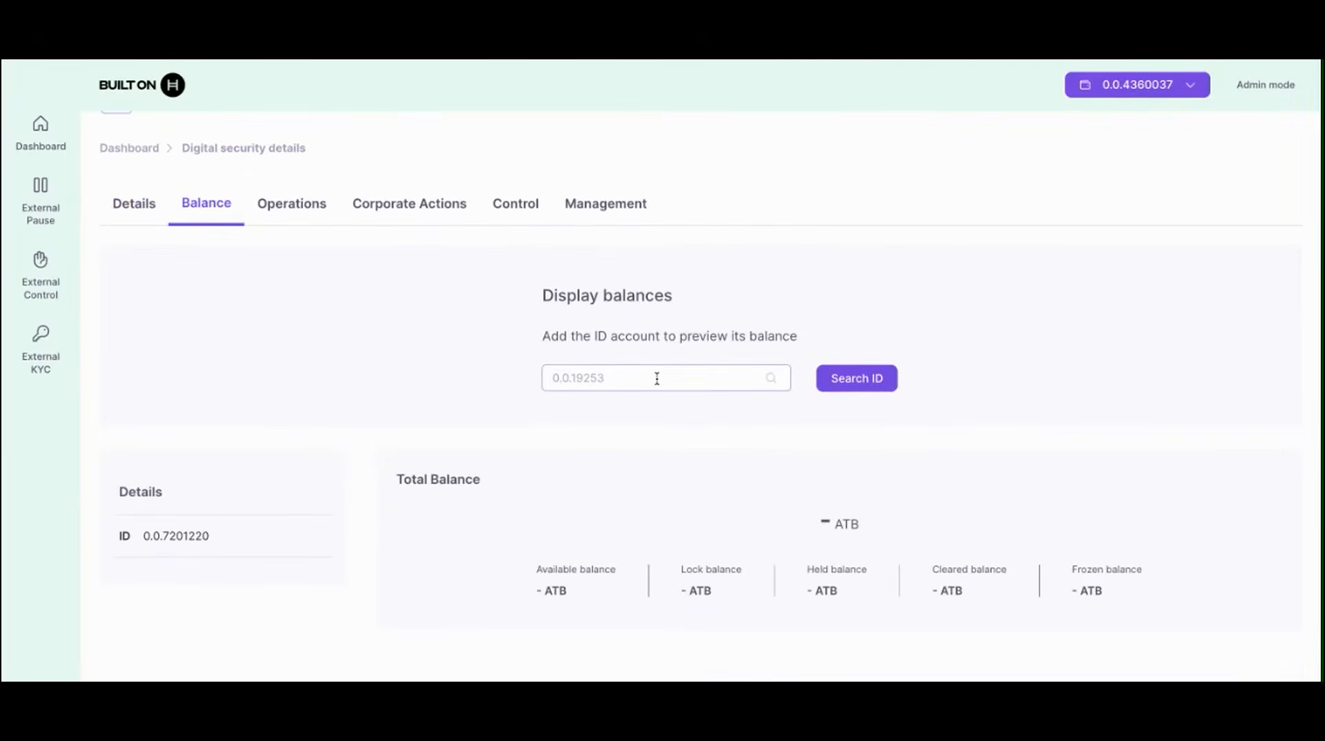
text(0.0.4360037)
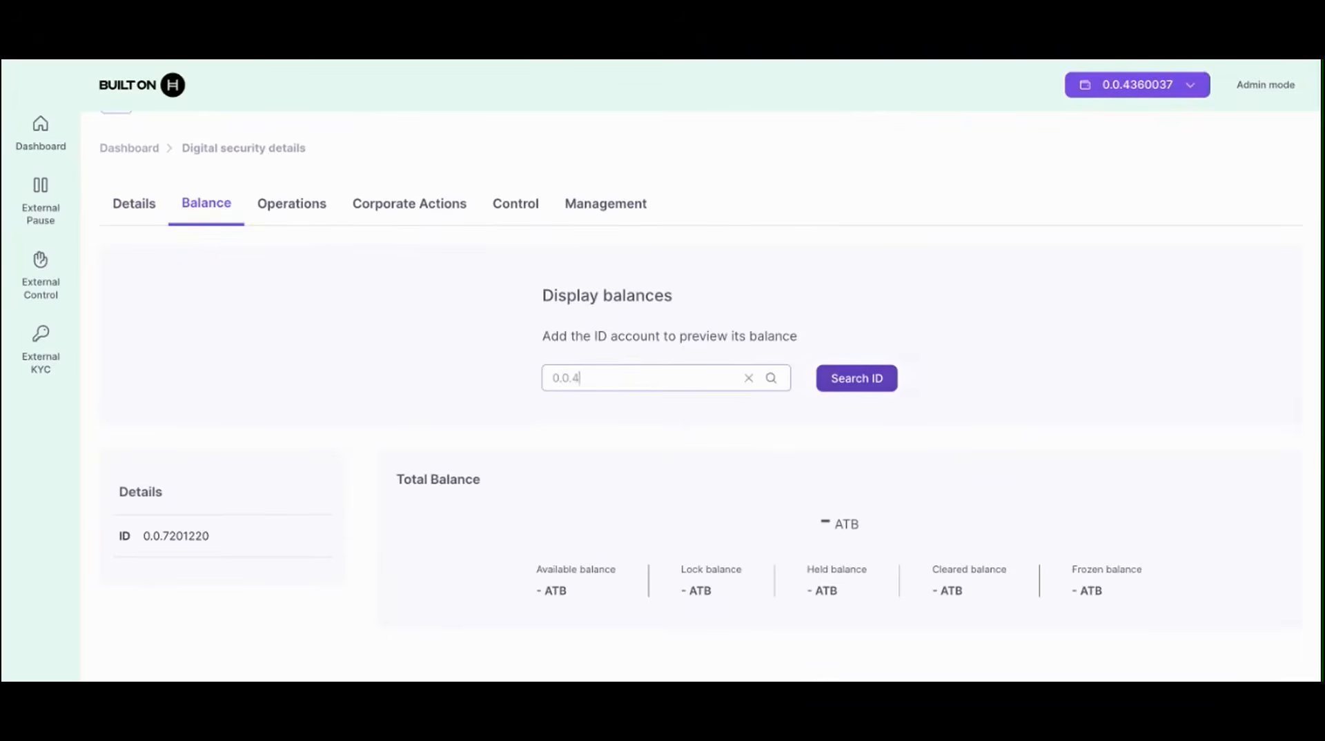
click(874, 380)
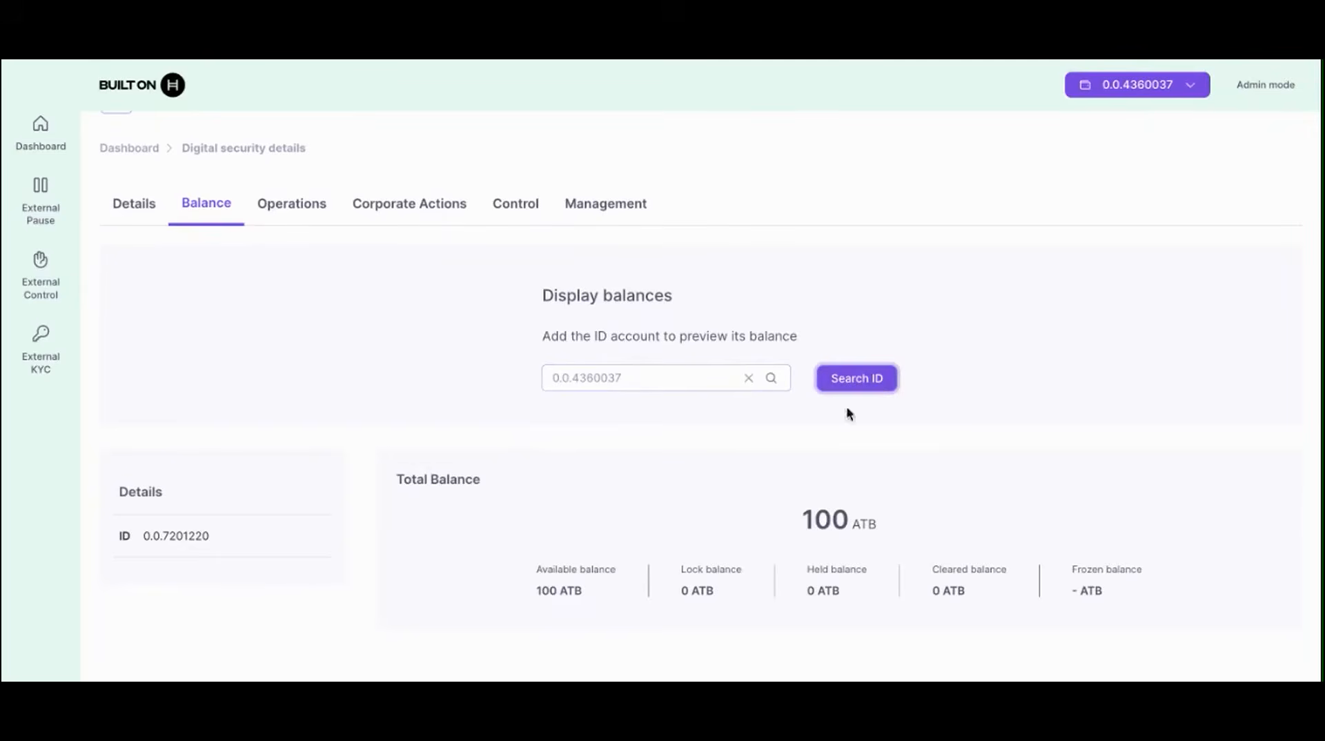
scroll(803, 512, up, 1)
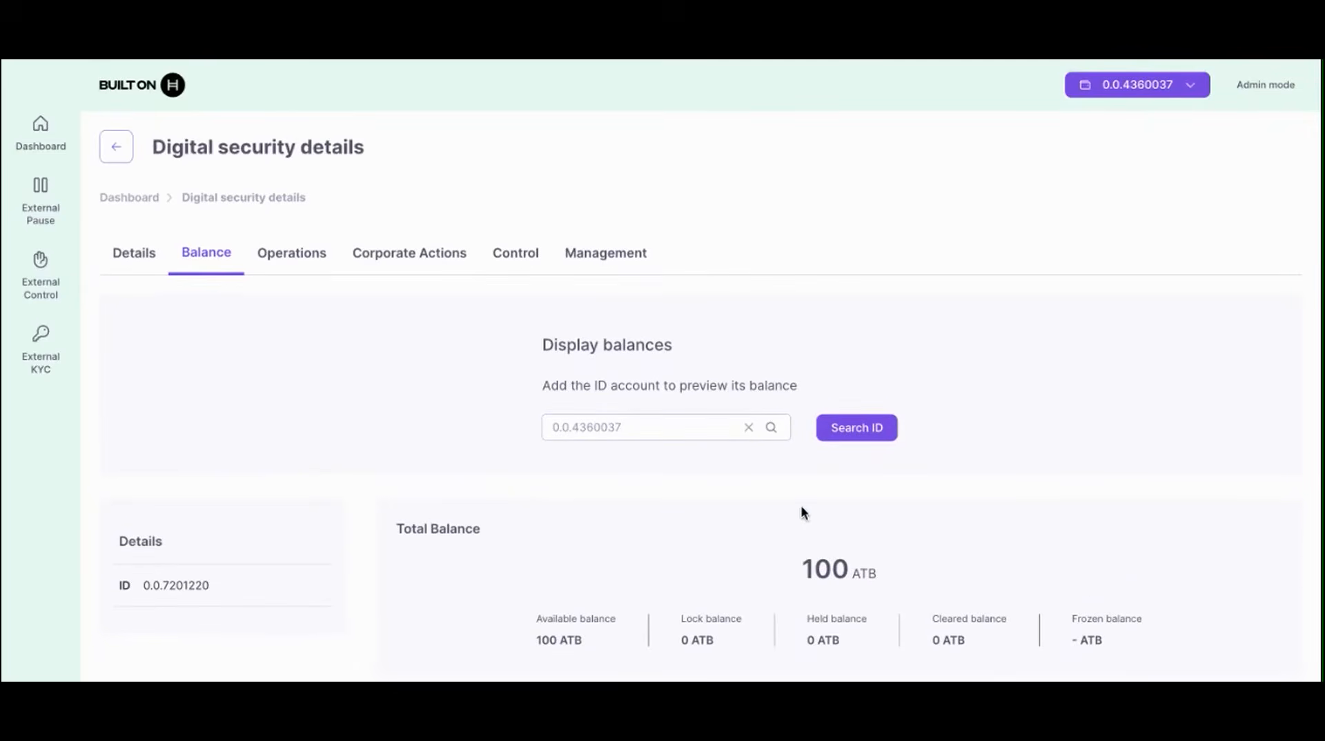
click(316, 267)
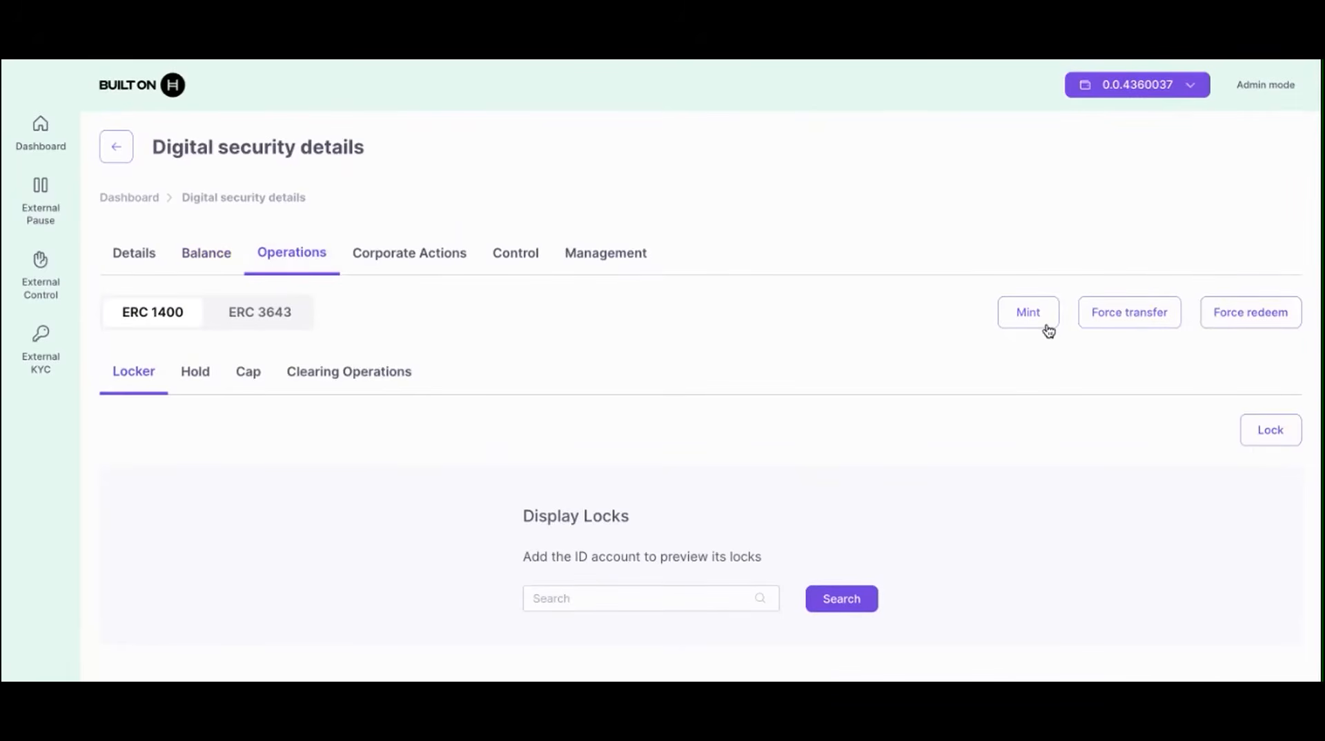
Step: Force-transfer 50 ATB from the connected account to the second account
click(1132, 313)
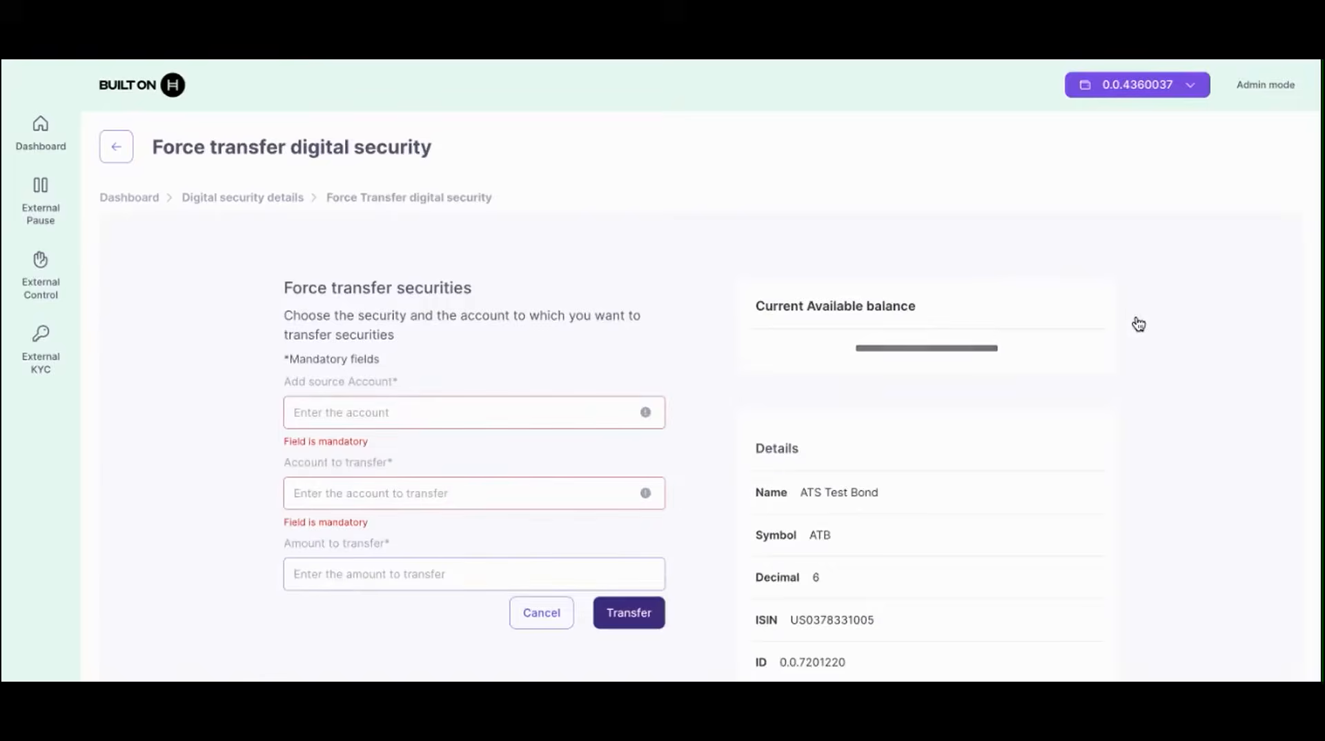
scroll(423, 460, down, 2)
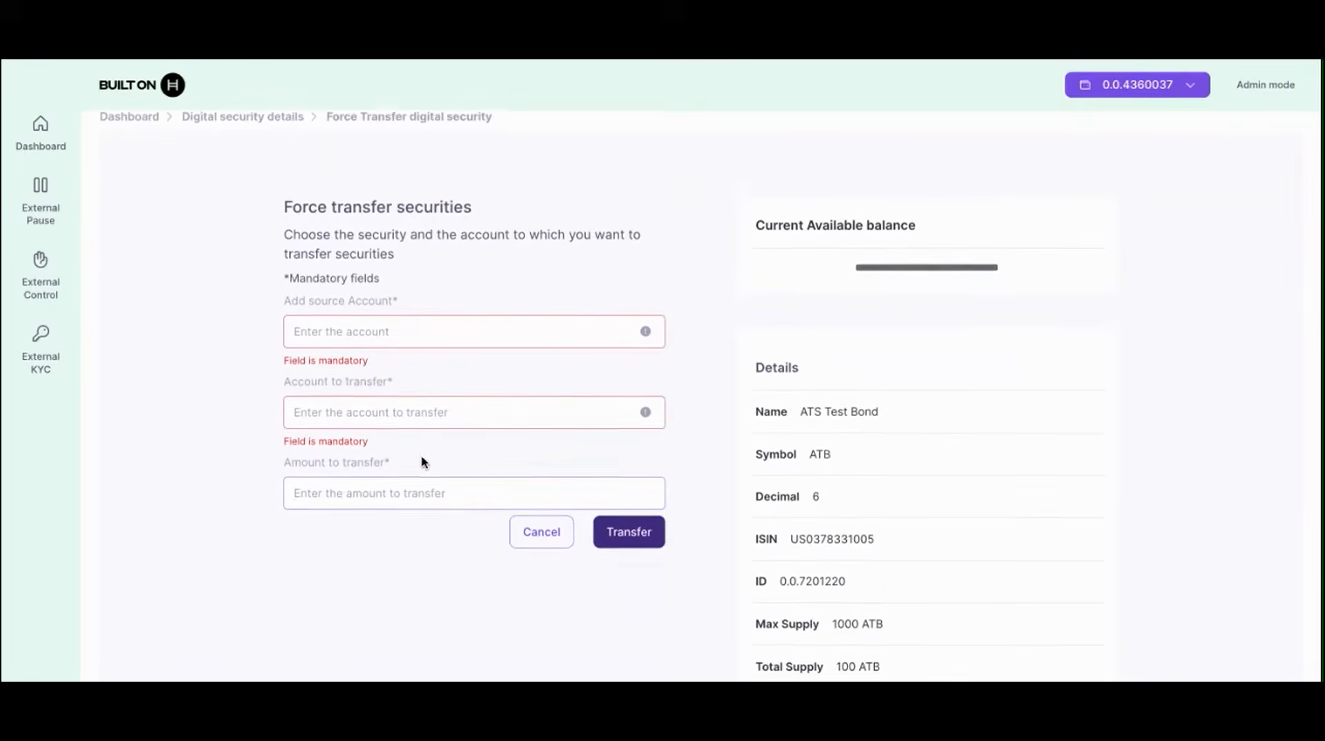
click(369, 312)
text(0.)
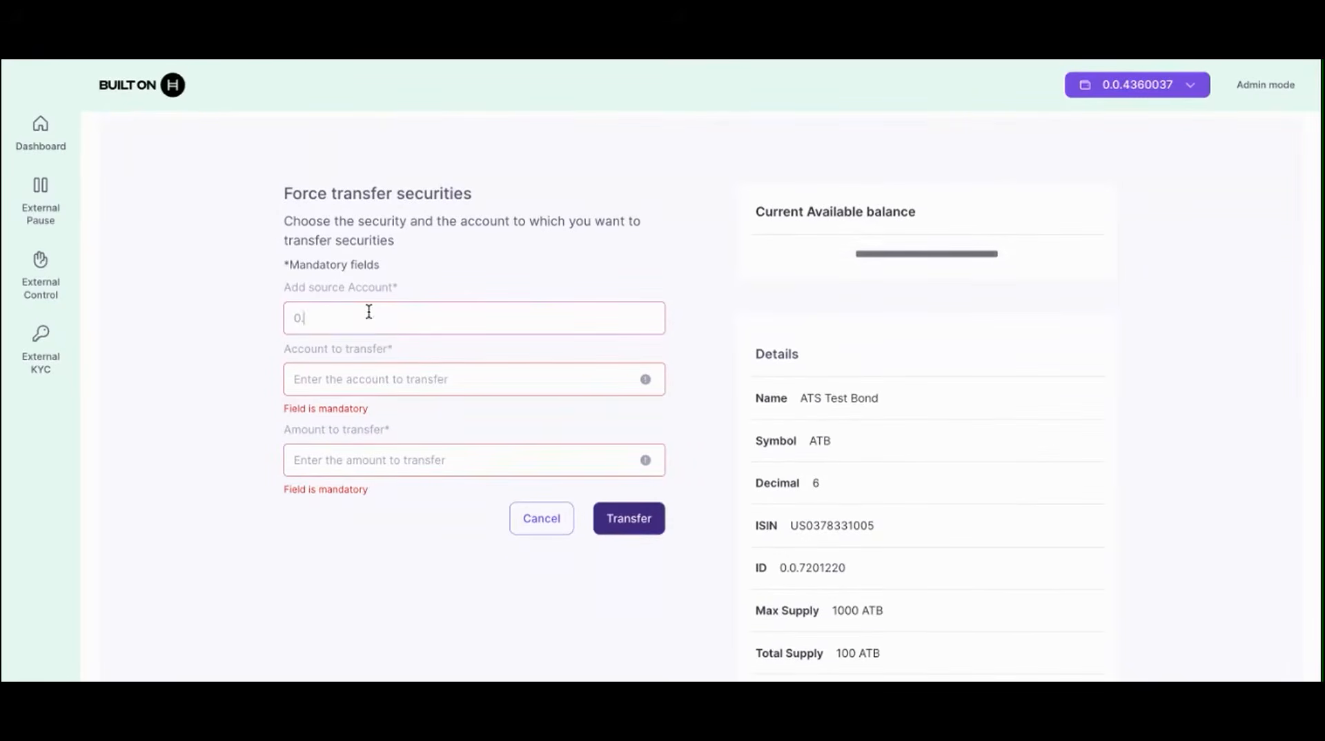
text(0.43)
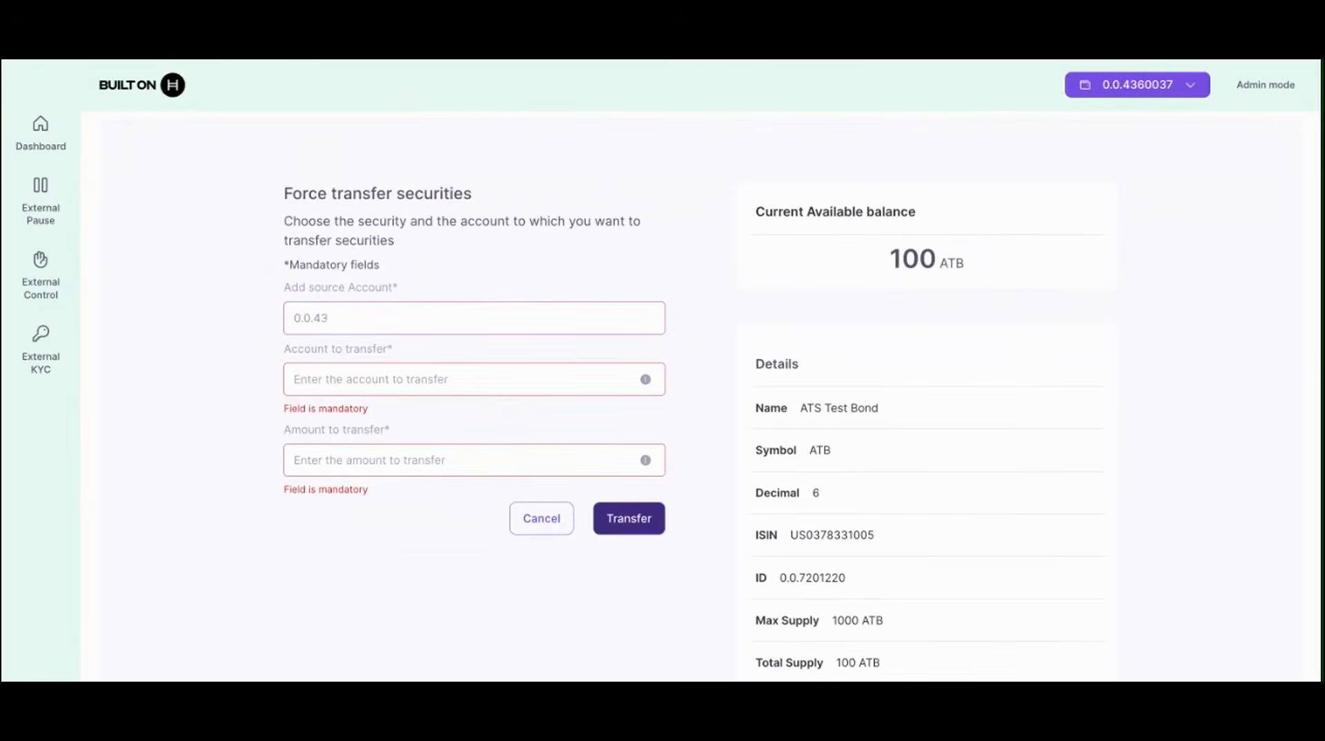
text(60037)
click(334, 379)
text(0.0.4668535)
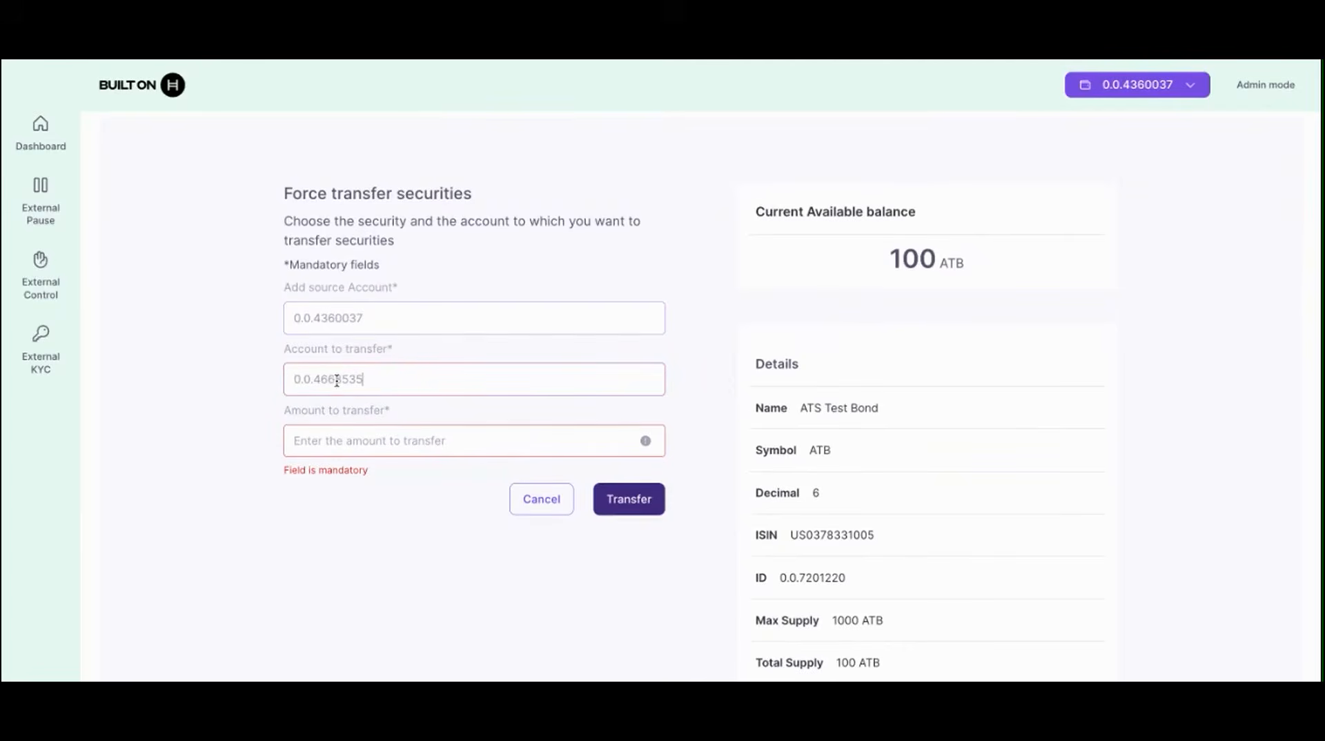
click(373, 450)
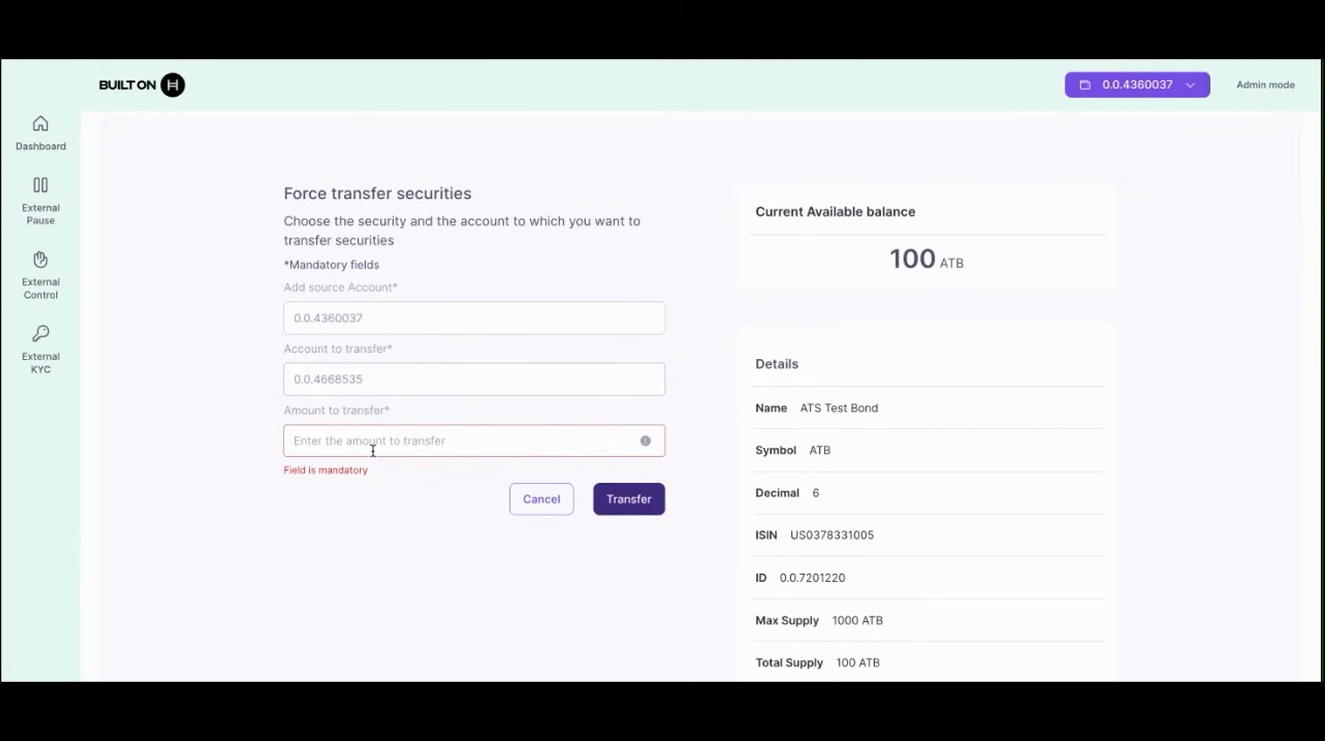
text(50)
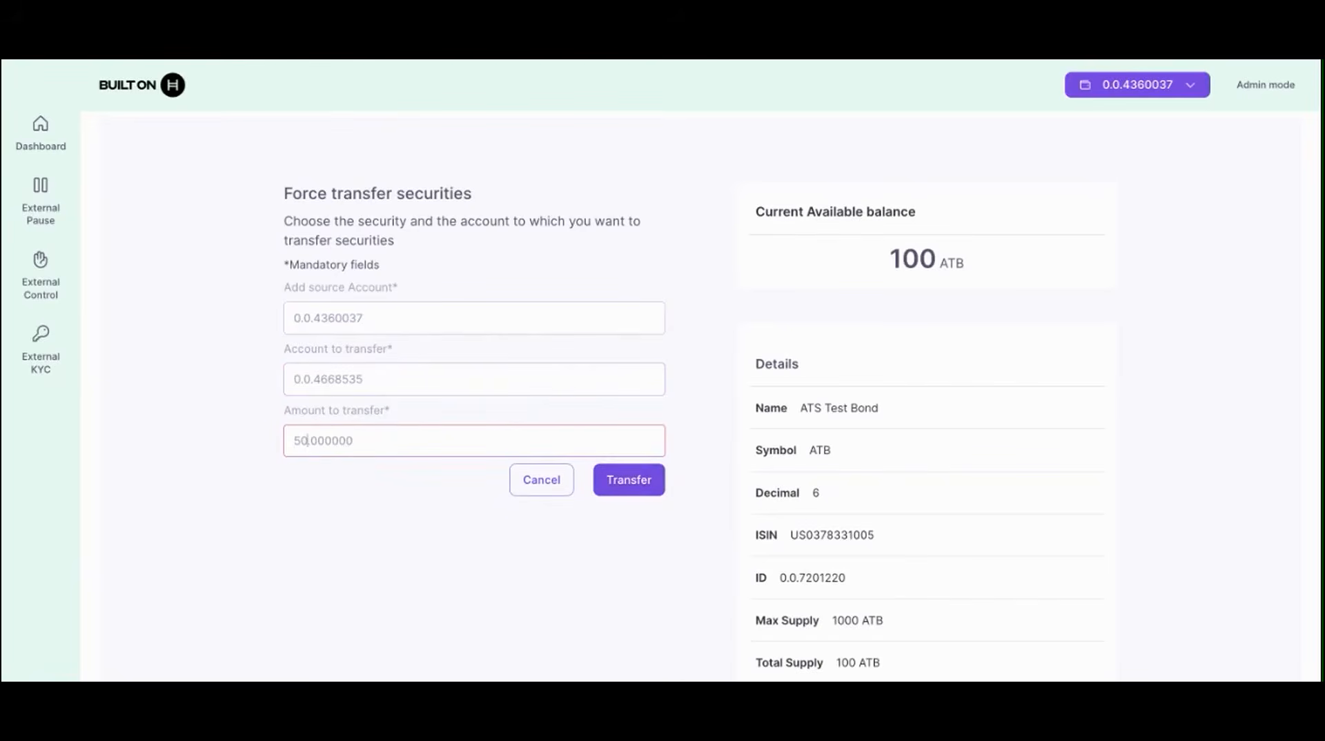
click(644, 488)
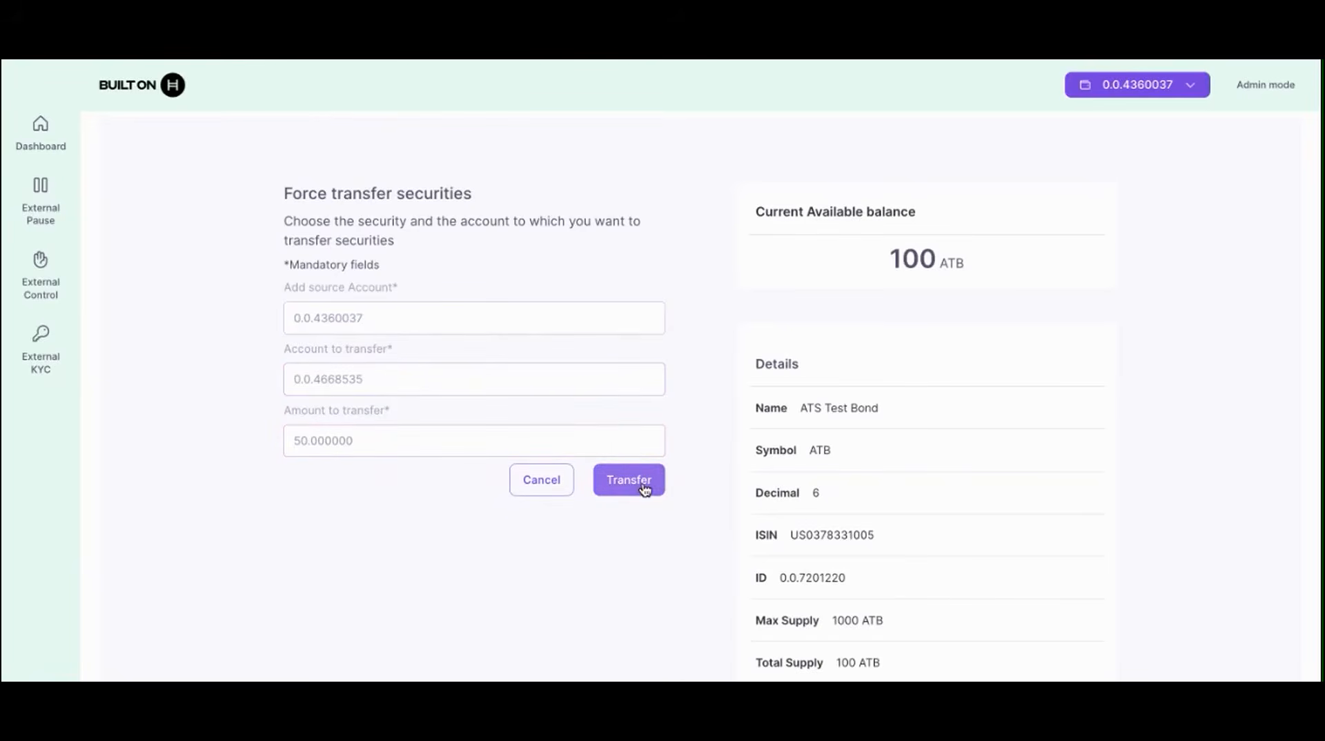
click(645, 489)
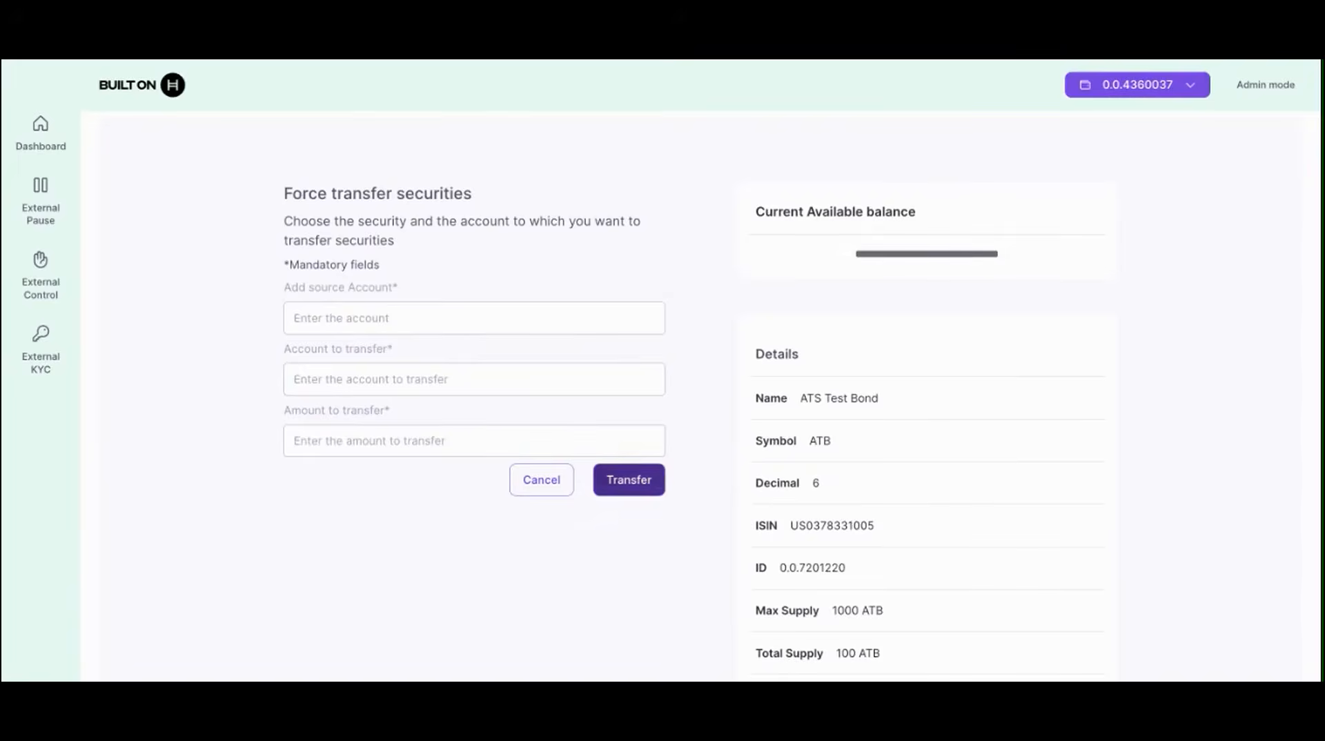
scroll(932, 459, up, 2)
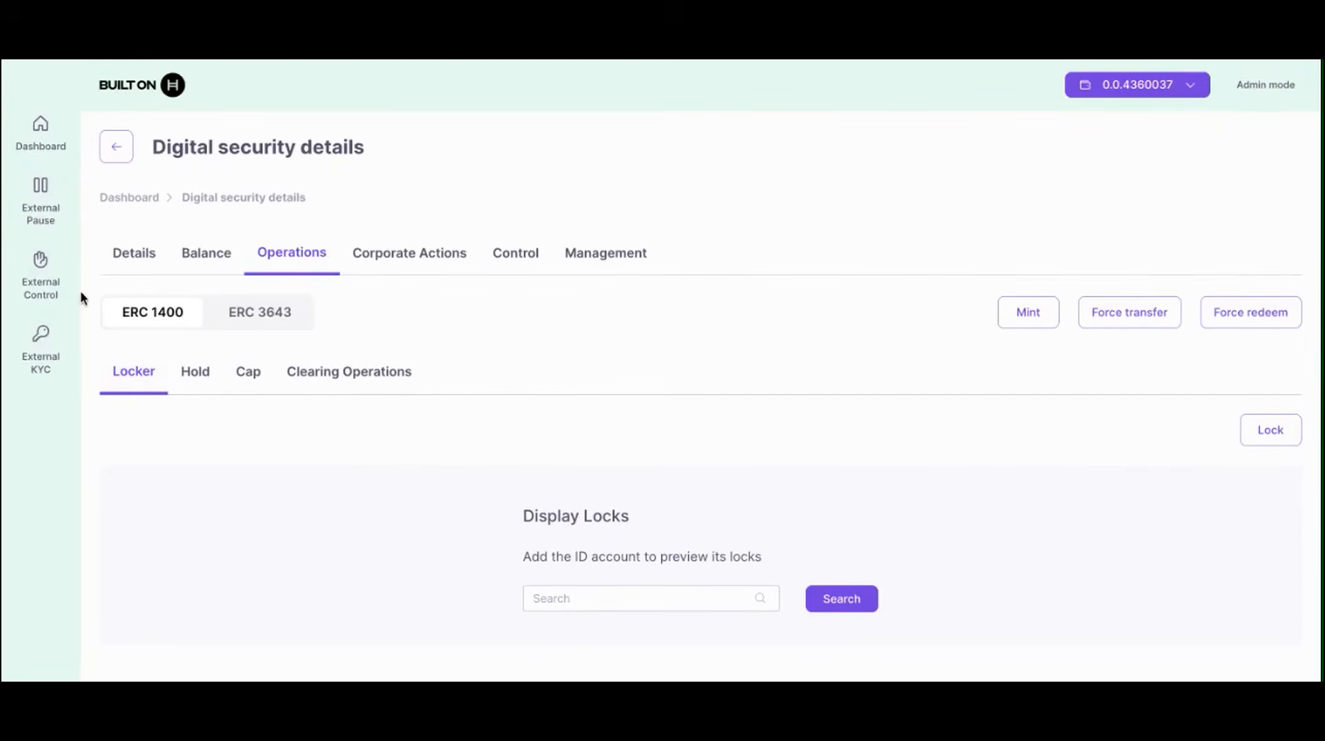
Step: Create a new external pause with Activated switched on
click(52, 192)
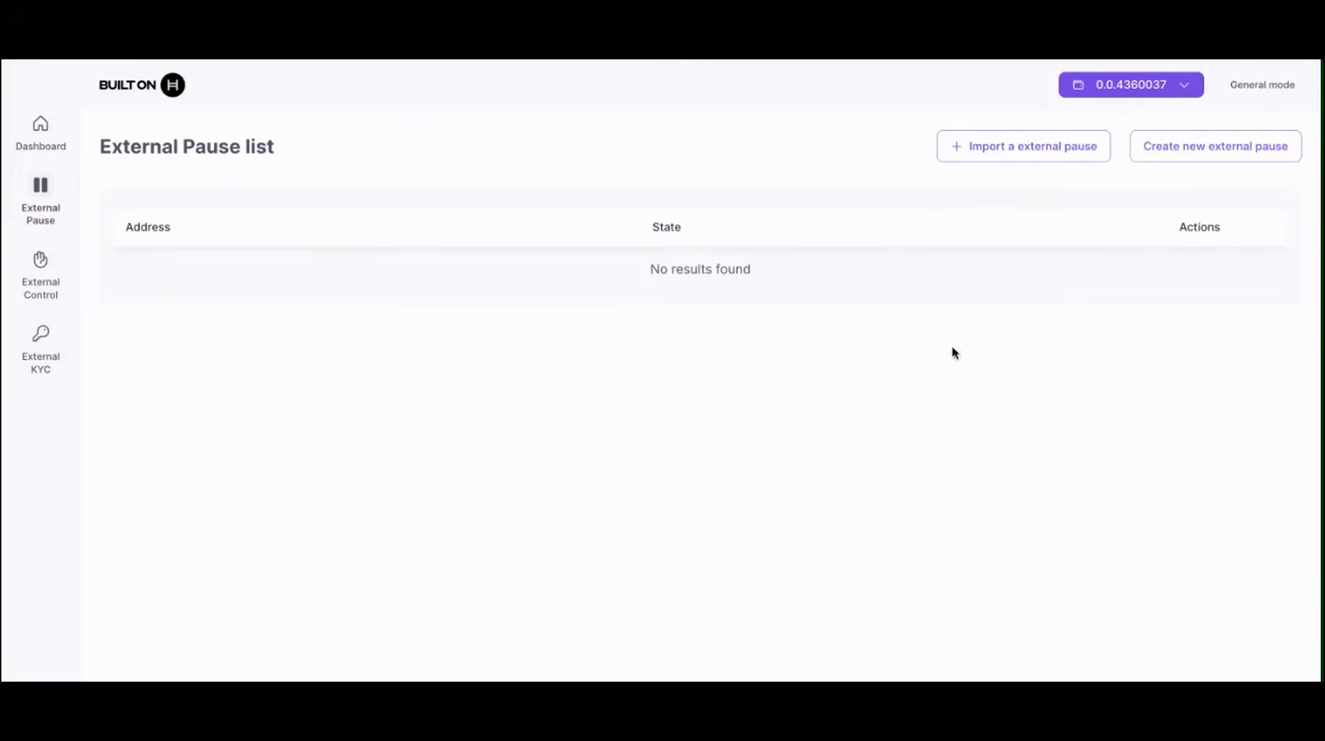
click(1186, 161)
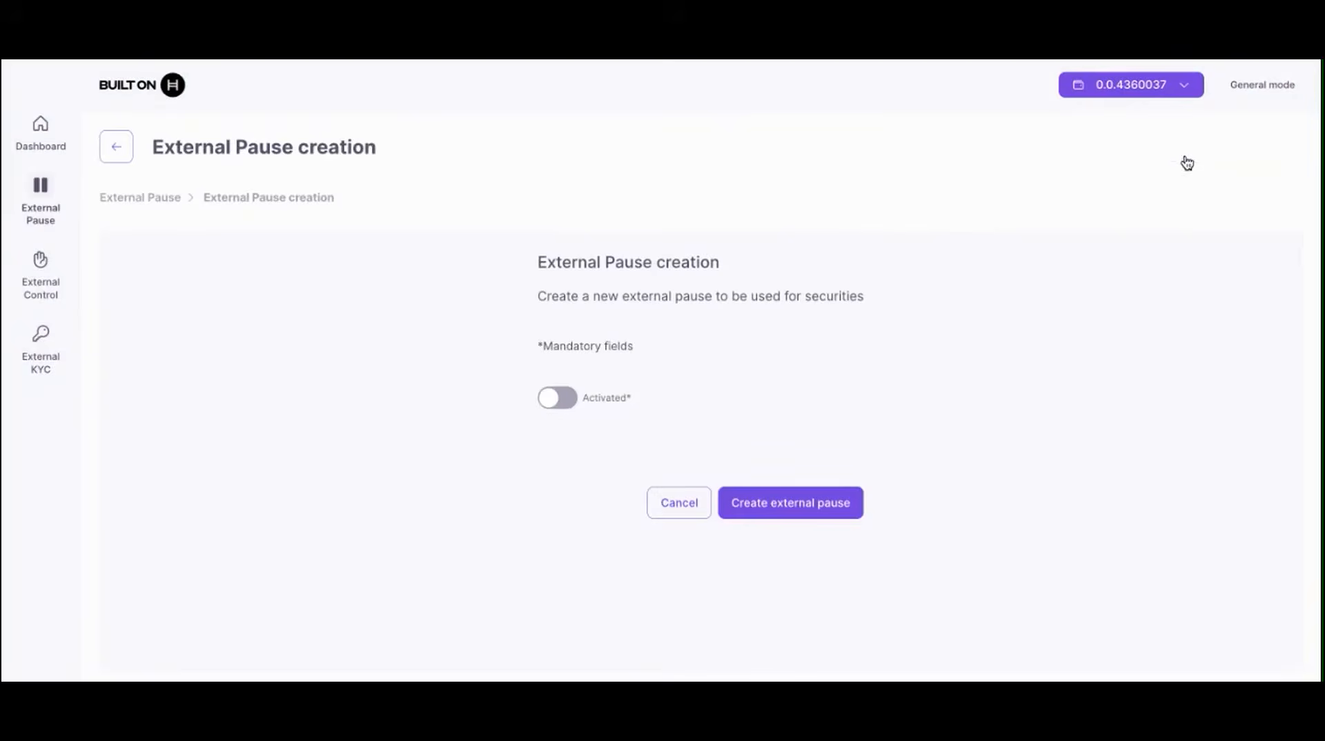
click(567, 412)
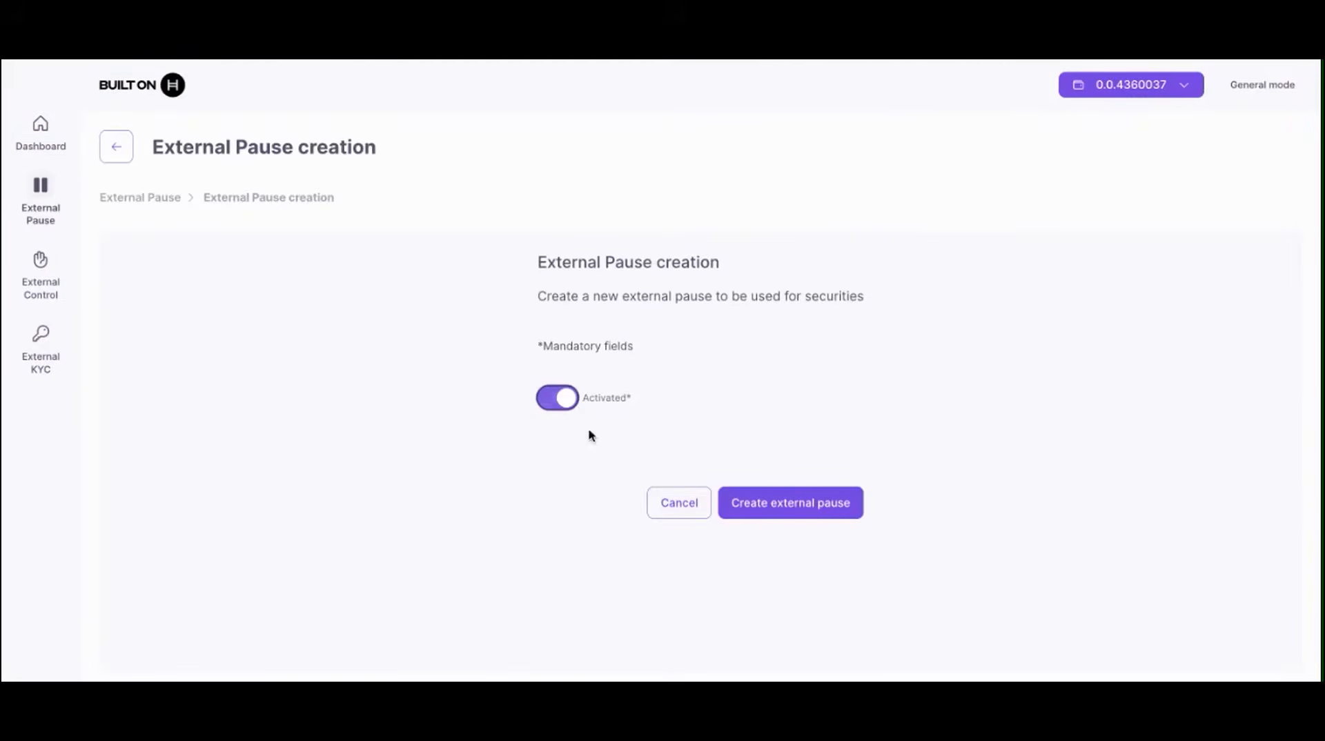
click(564, 400)
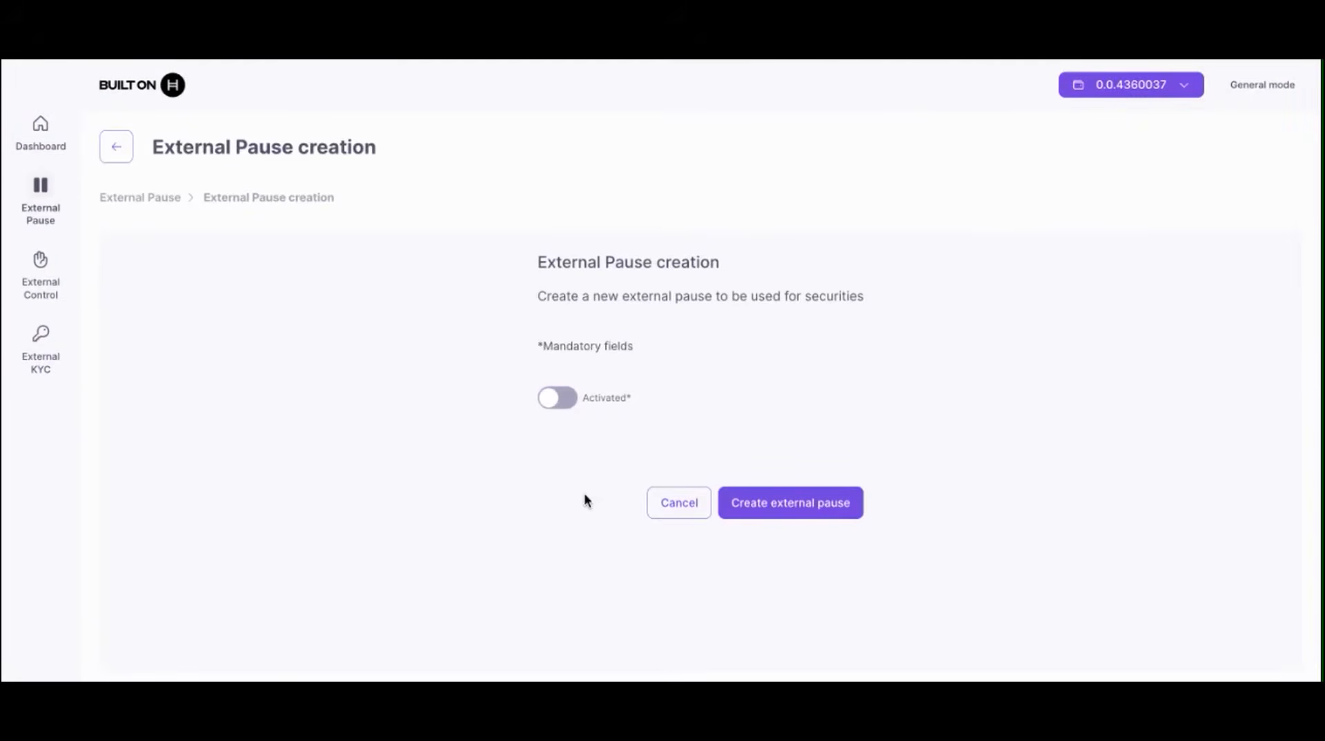
click(564, 401)
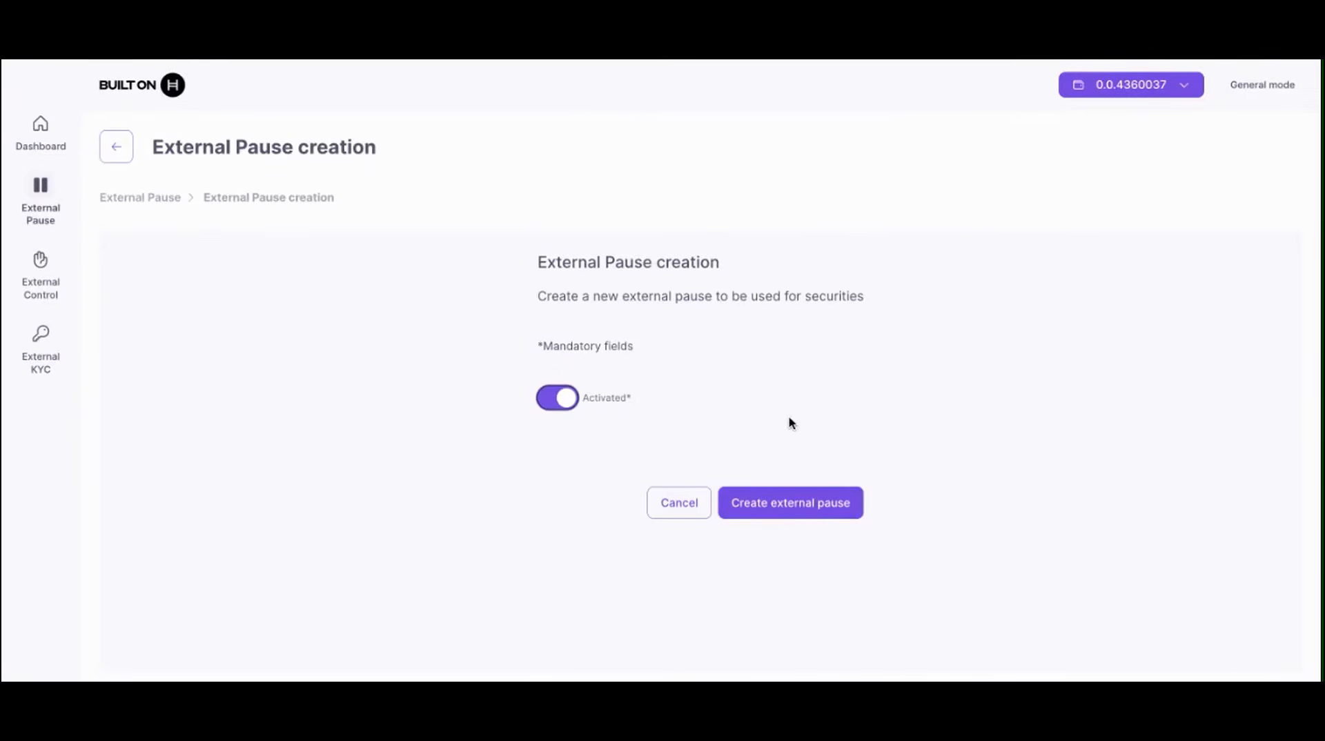
click(798, 503)
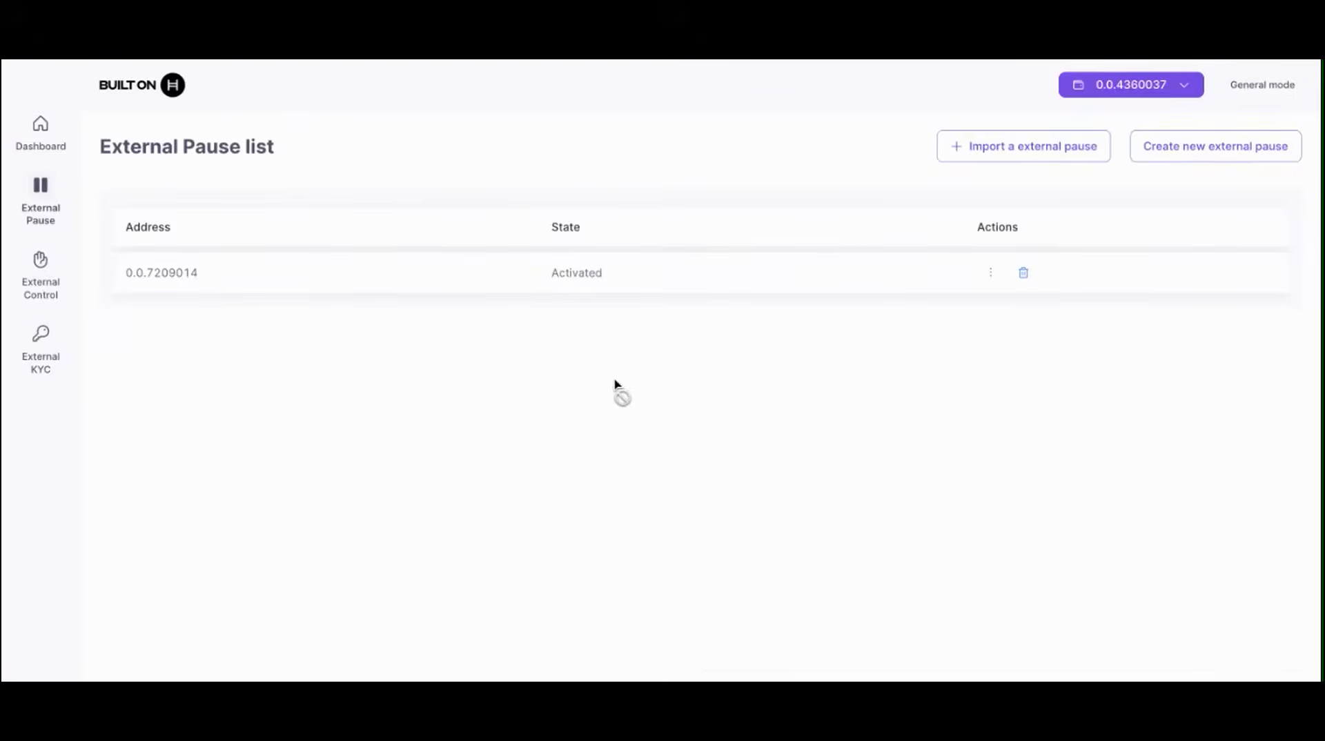
Step: Close the new pause's actions unchanged and move to the External Control list
click(990, 275)
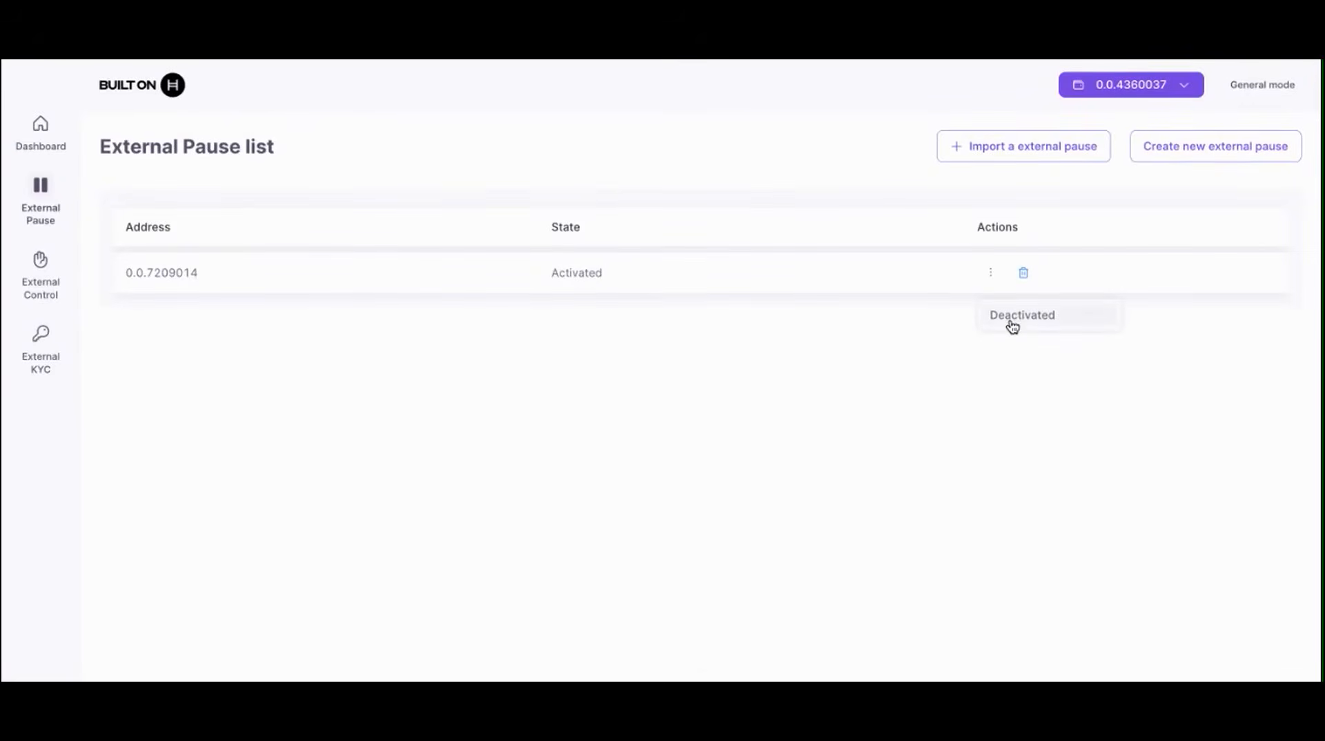
click(574, 339)
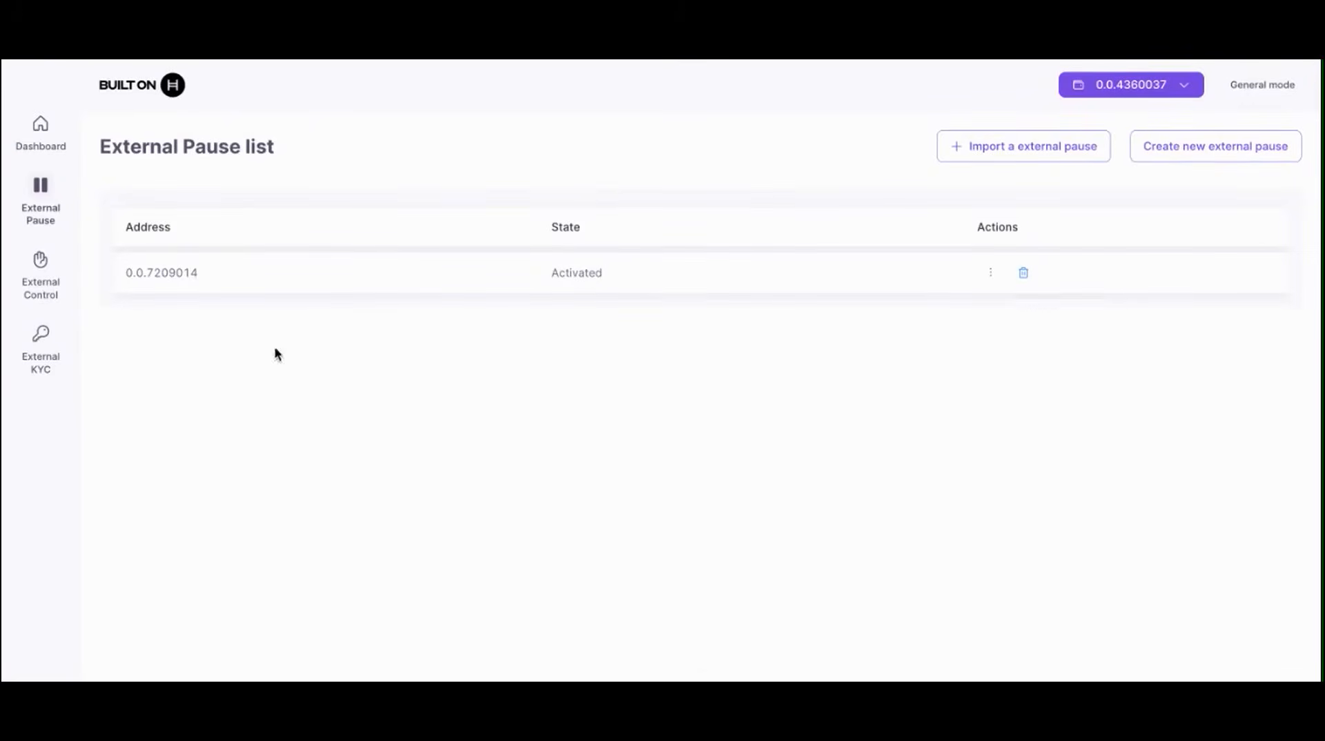
click(38, 290)
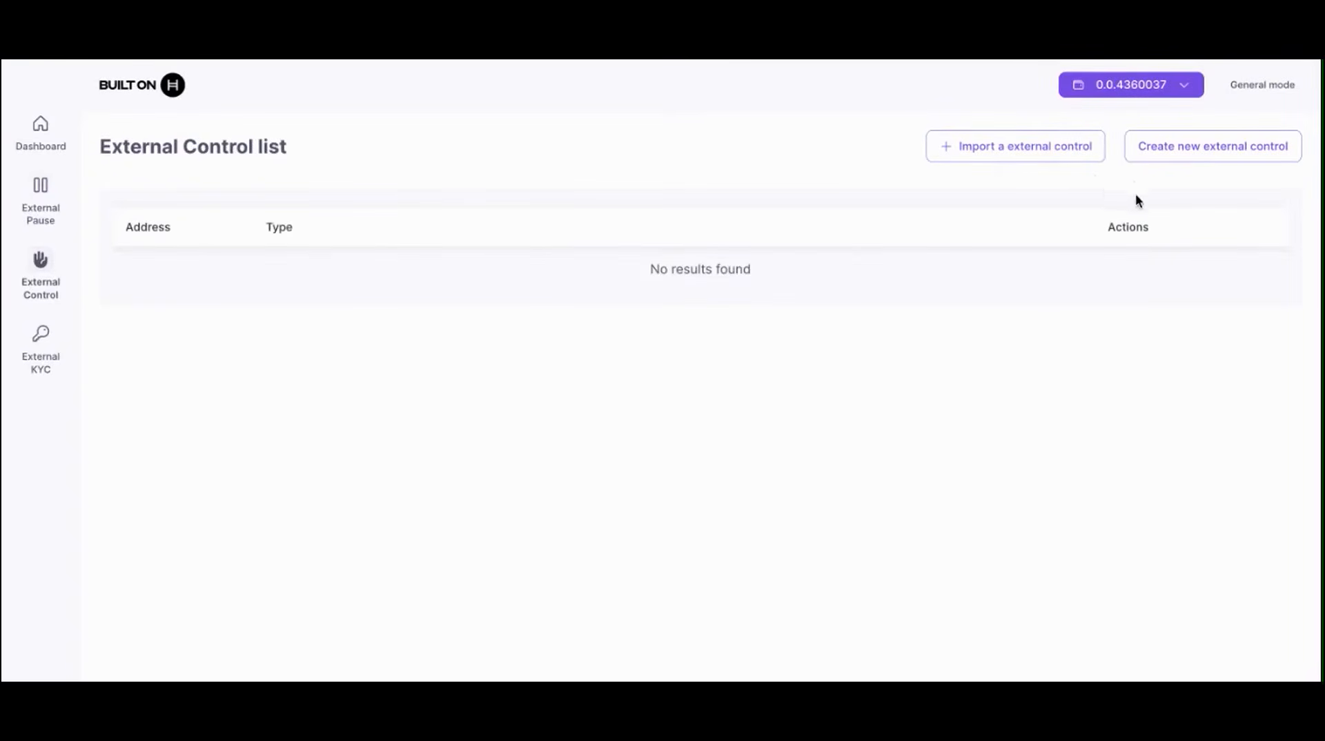
Step: Create a new external control of type Blacklist
click(1201, 149)
click(695, 435)
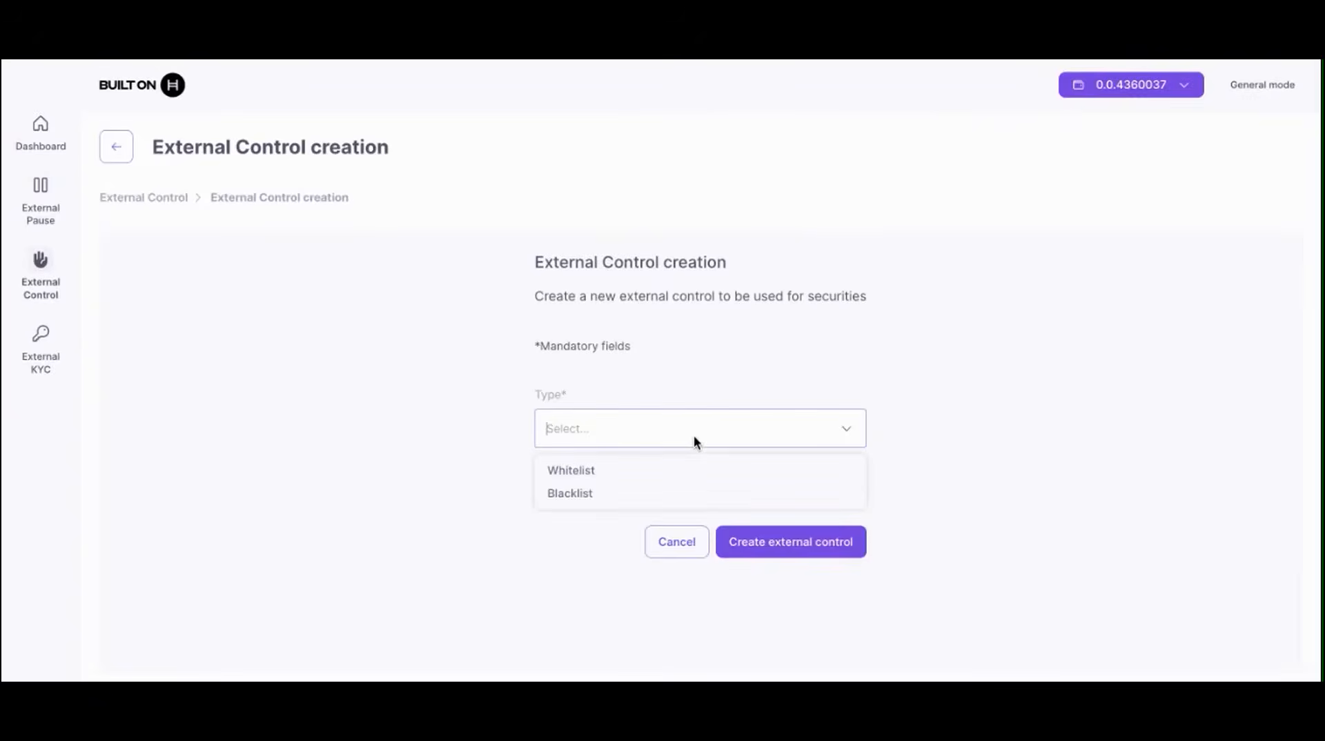
click(621, 494)
click(770, 557)
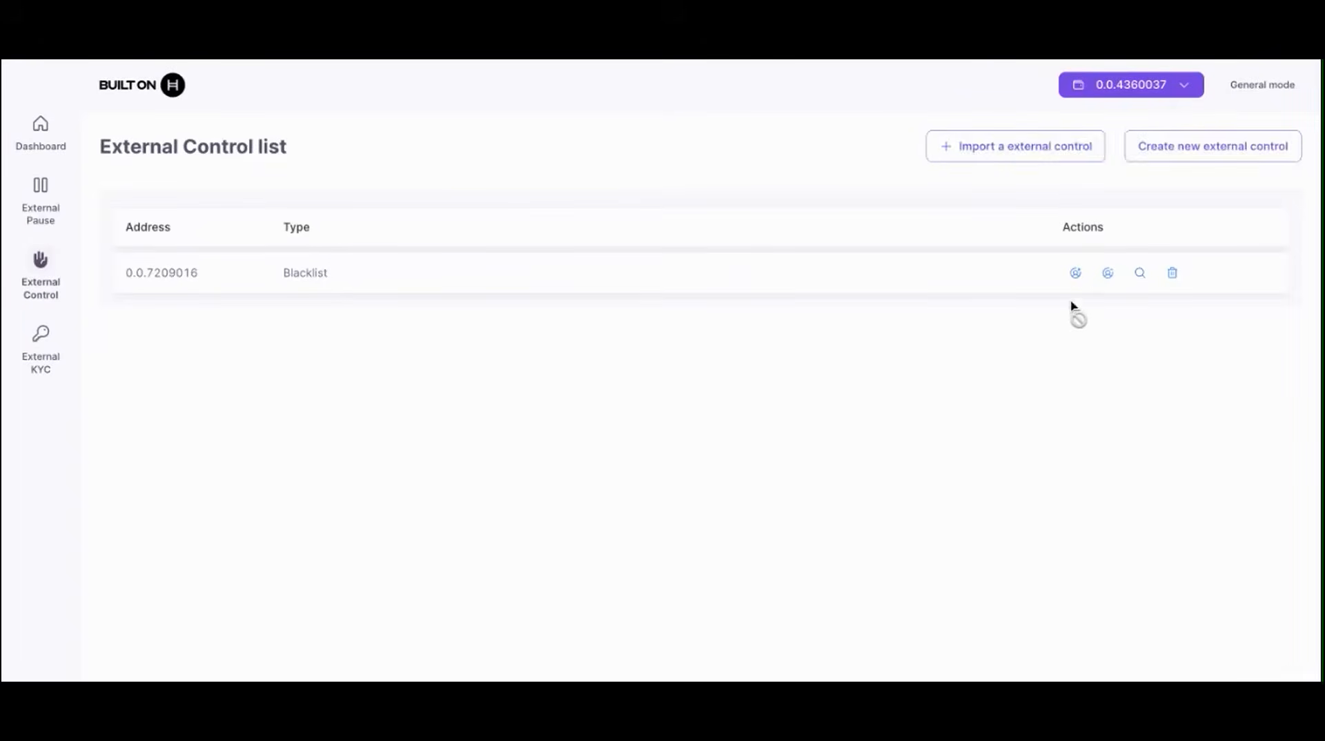
Step: Add the pasted account address to blacklist 0.0.7209016, then go to External KYC
click(1076, 274)
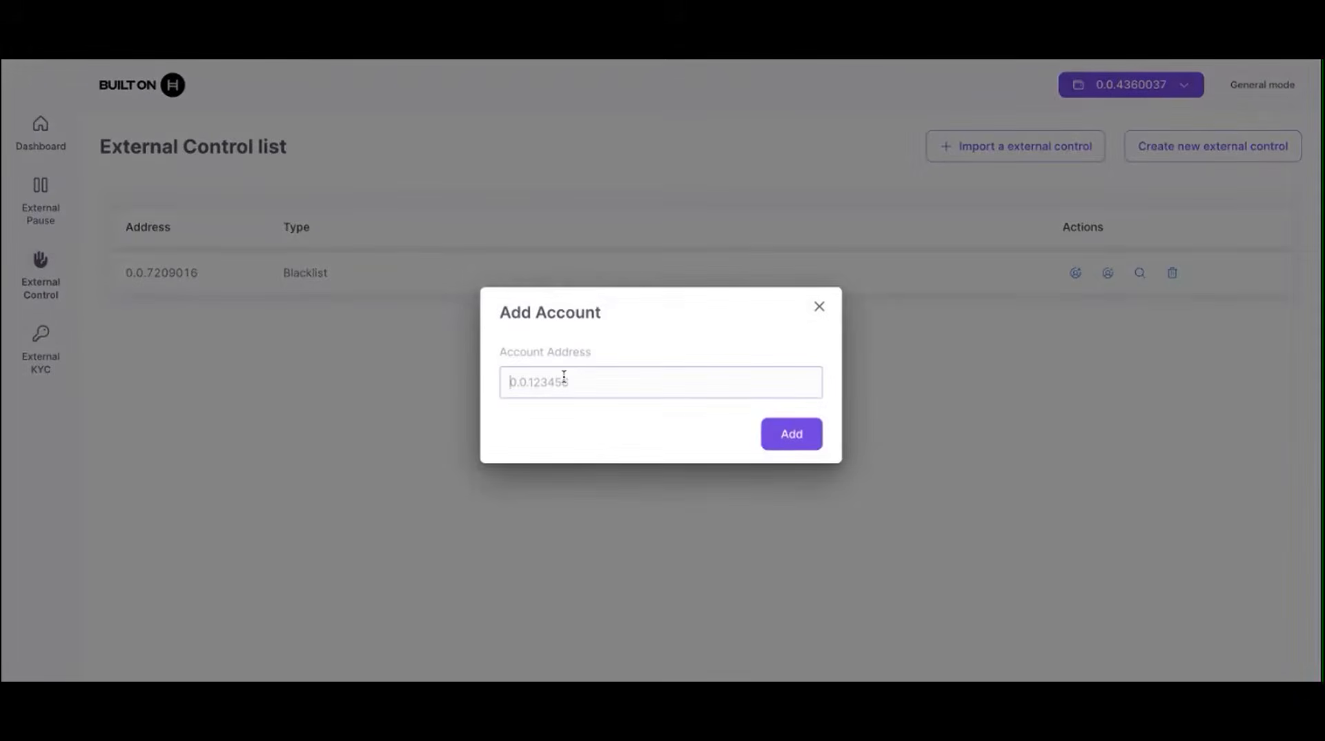
text(0.0.4668535)
double_click(588, 385)
click(546, 423)
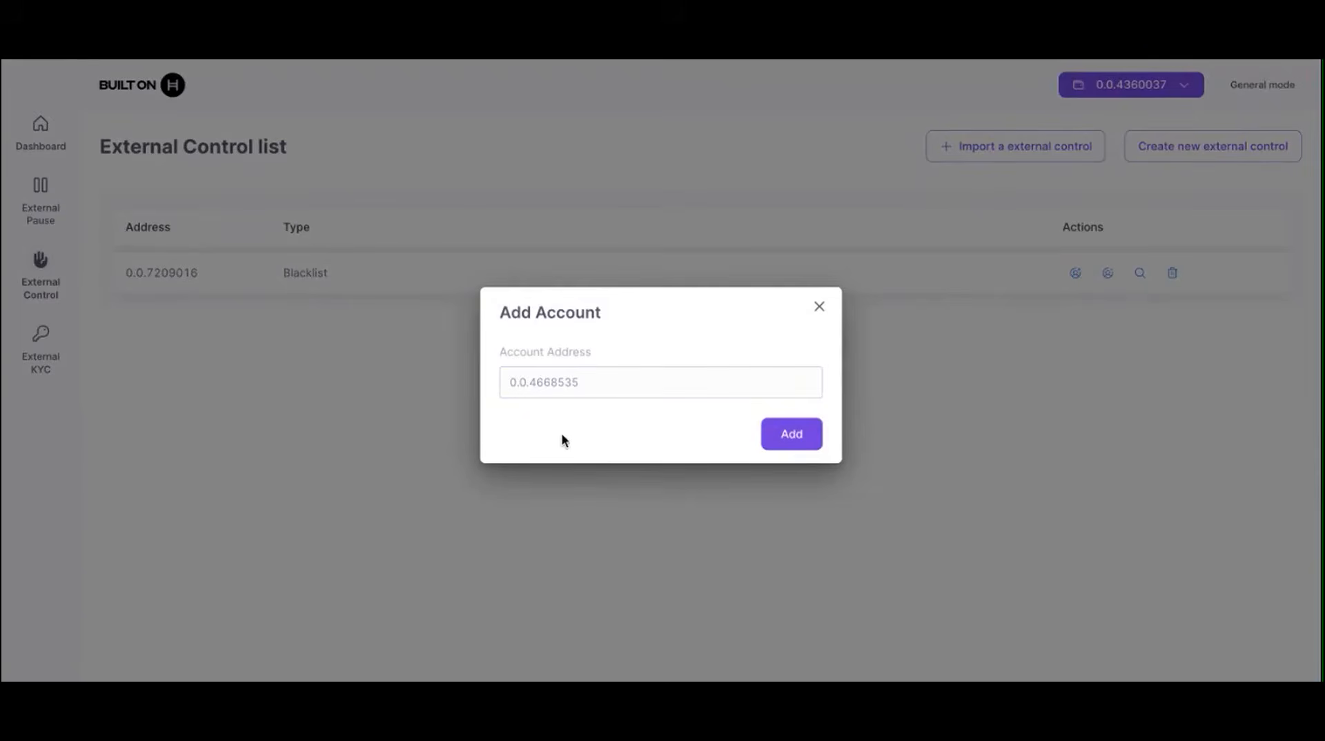
click(797, 440)
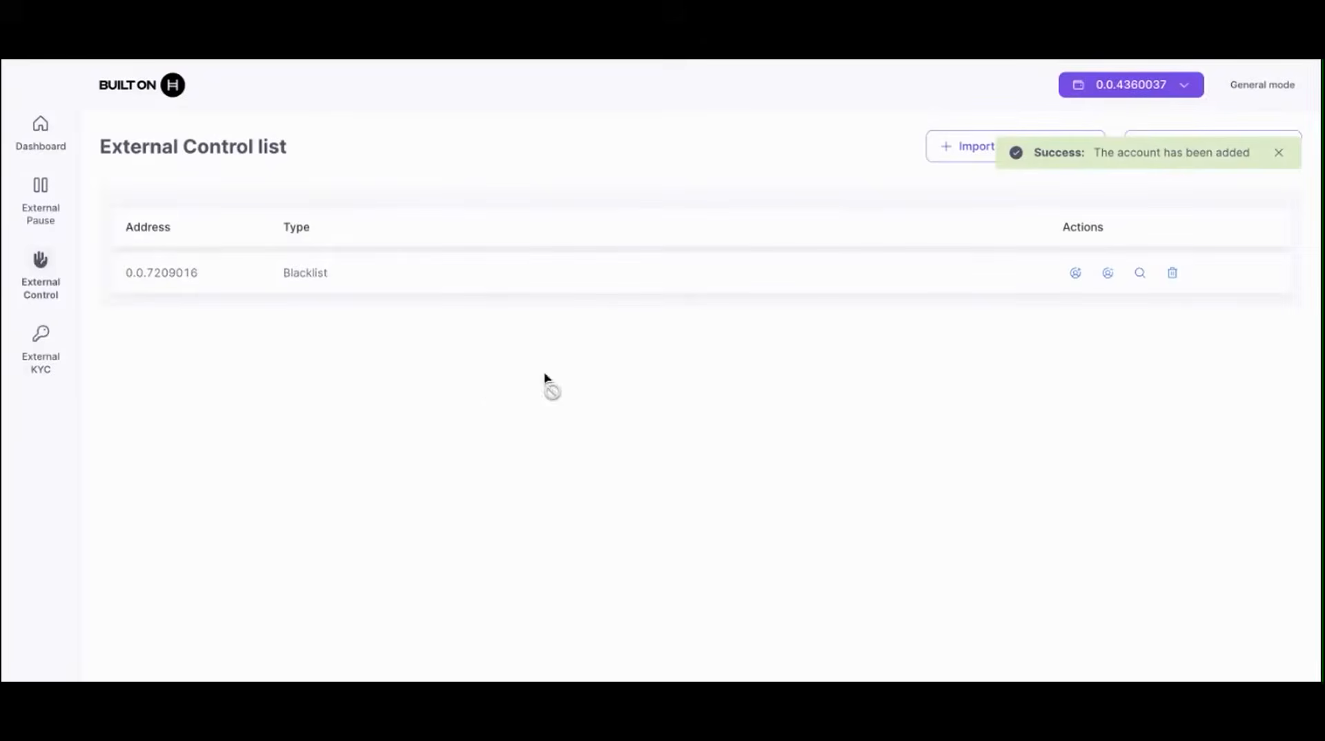
click(42, 349)
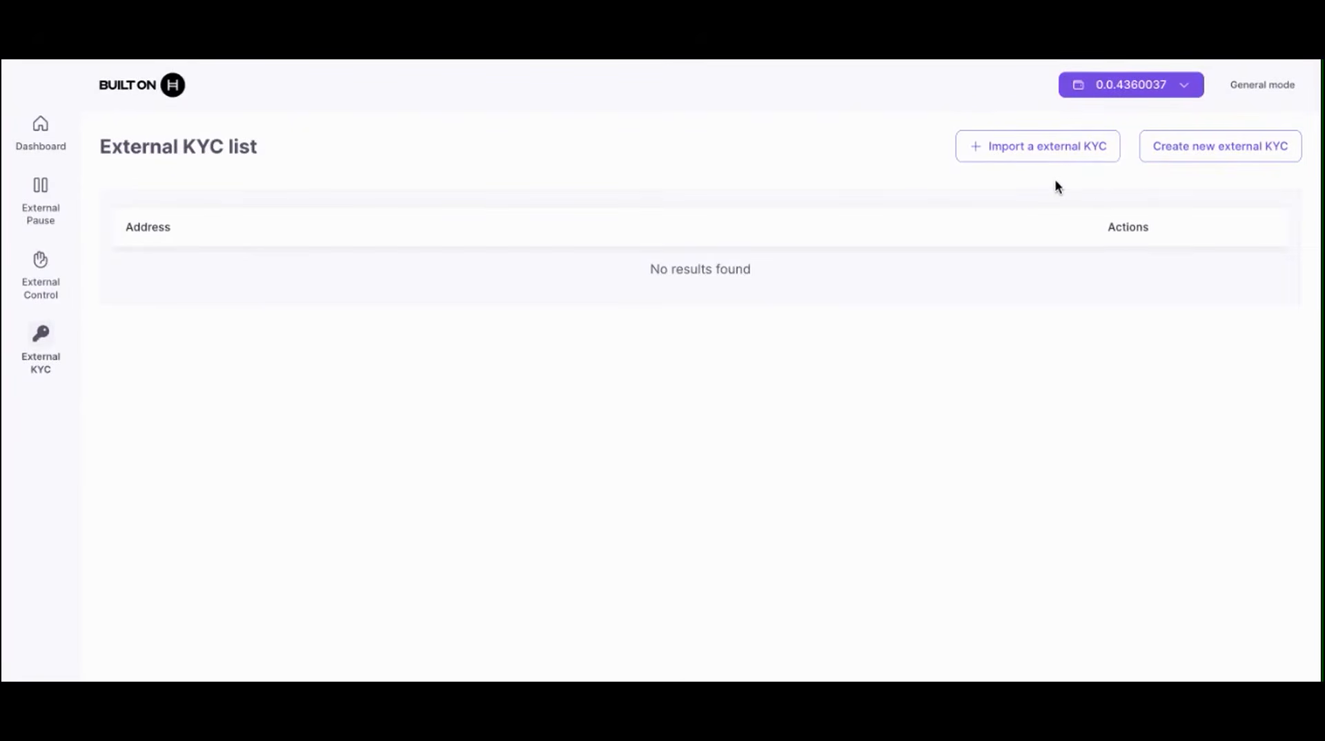
Step: Create external KYC list 0.0.7209018, add the connected account, and return to the Dashboard
click(1222, 158)
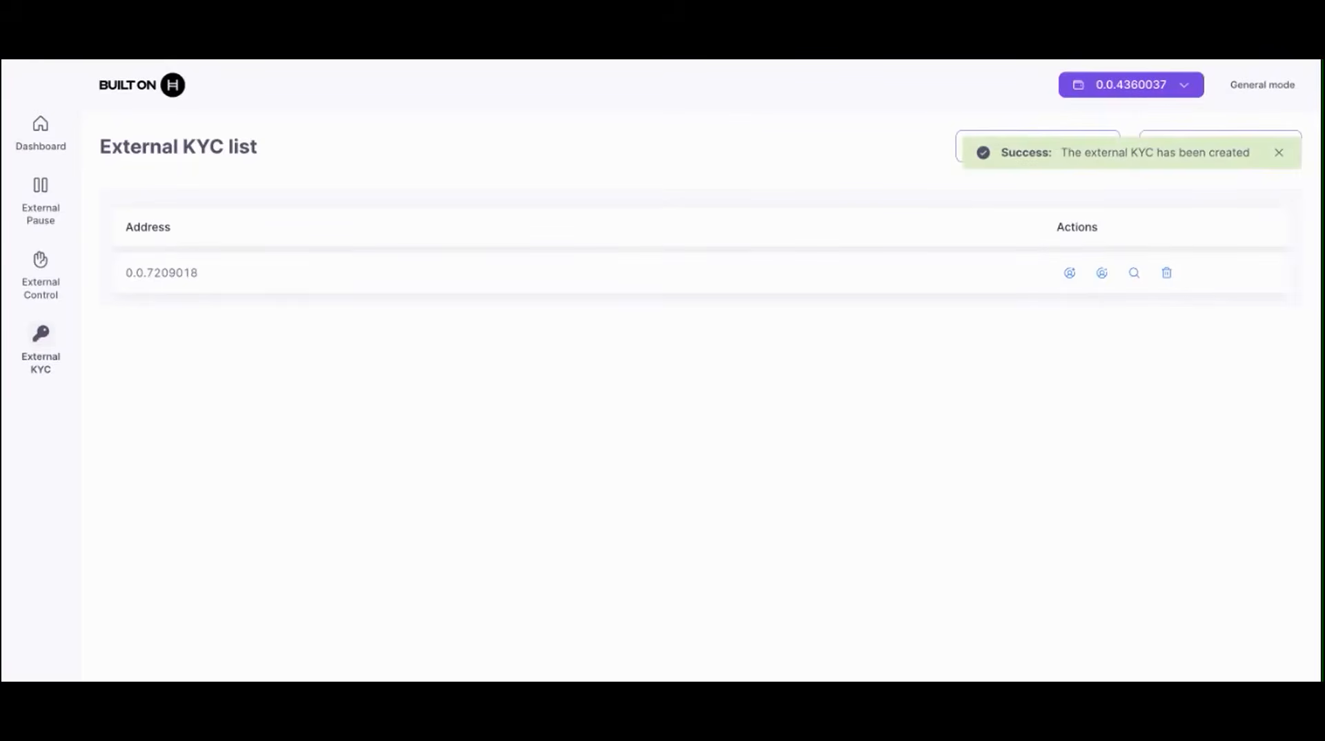
click(1070, 275)
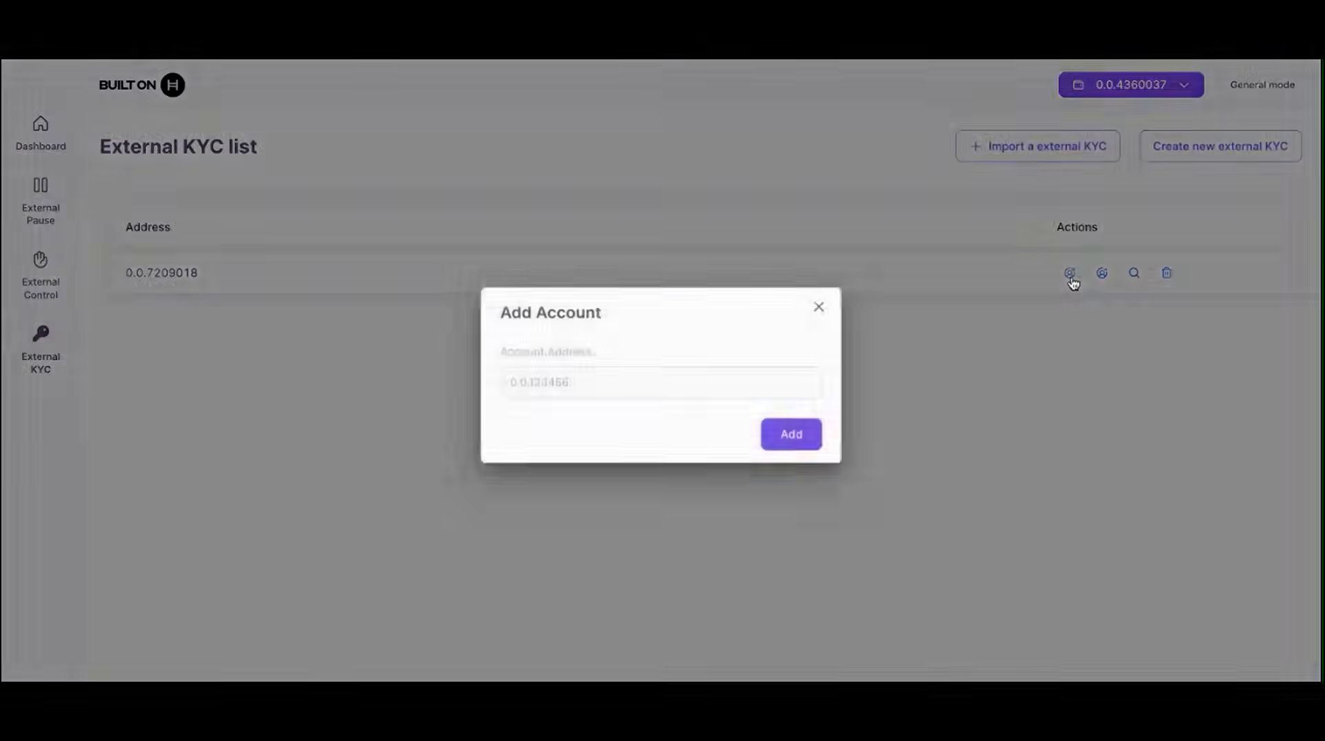
click(668, 382)
text(0.0.4360037)
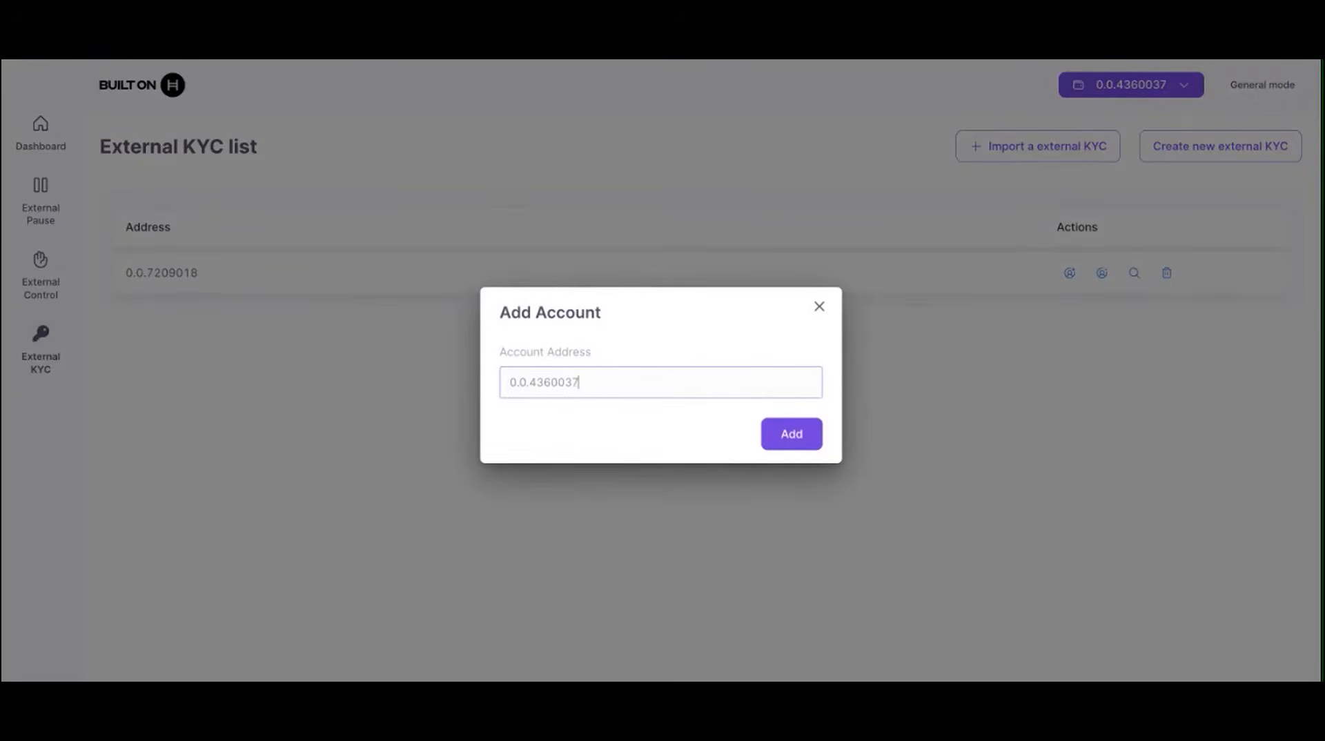
click(790, 448)
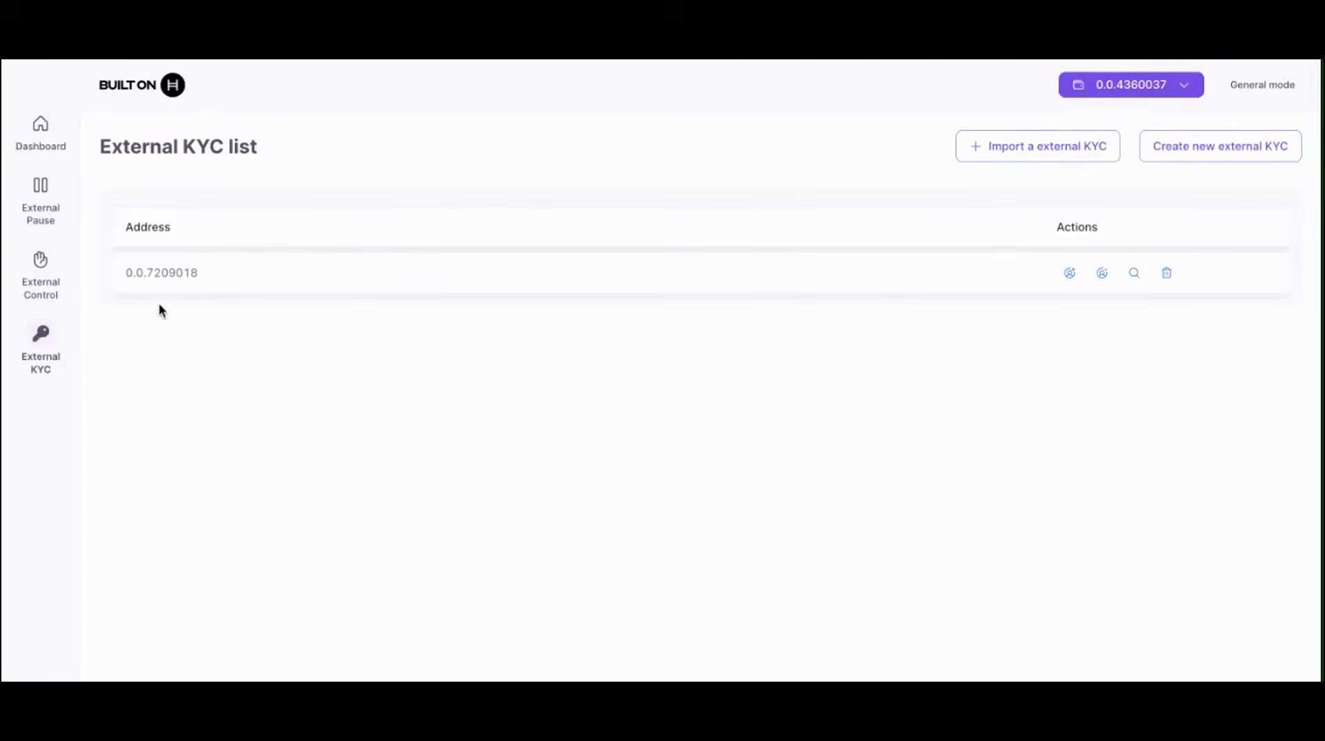
click(41, 127)
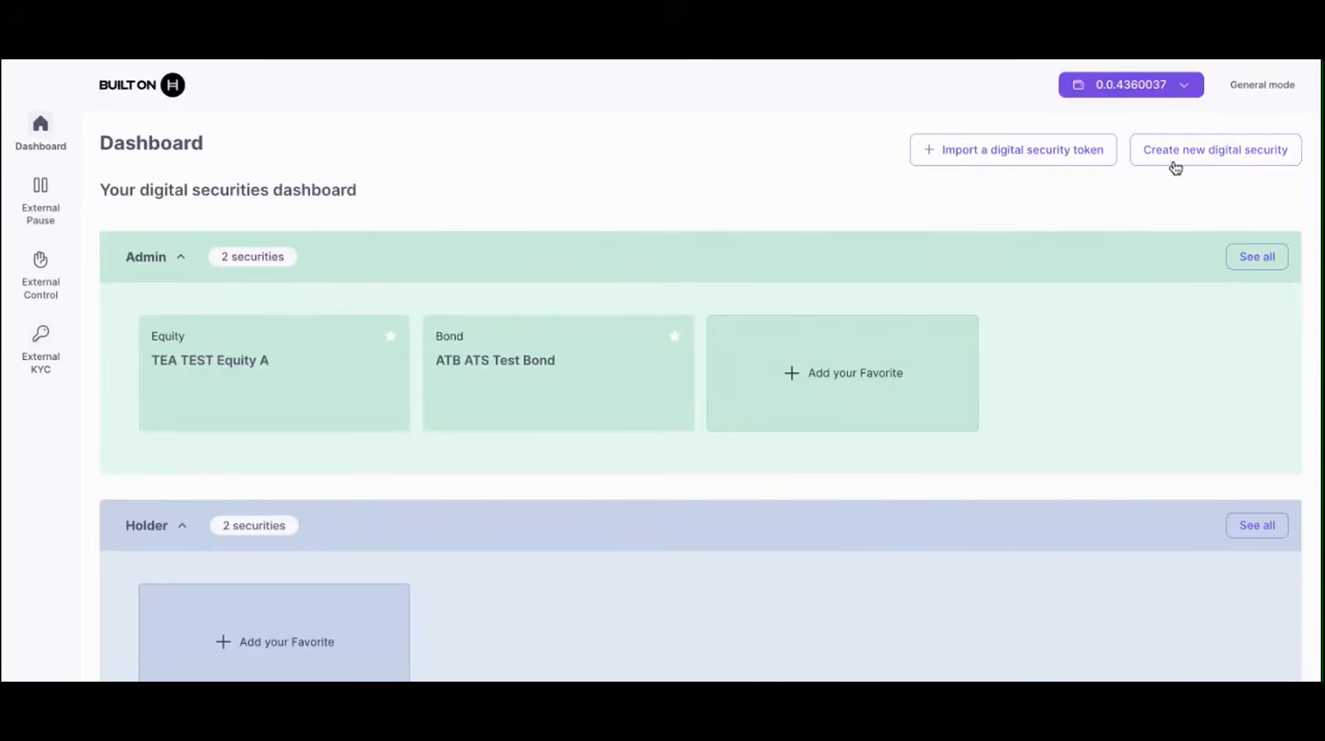
Step: Start a new equity named 'Test Equity A' with symbol TEA
click(1195, 162)
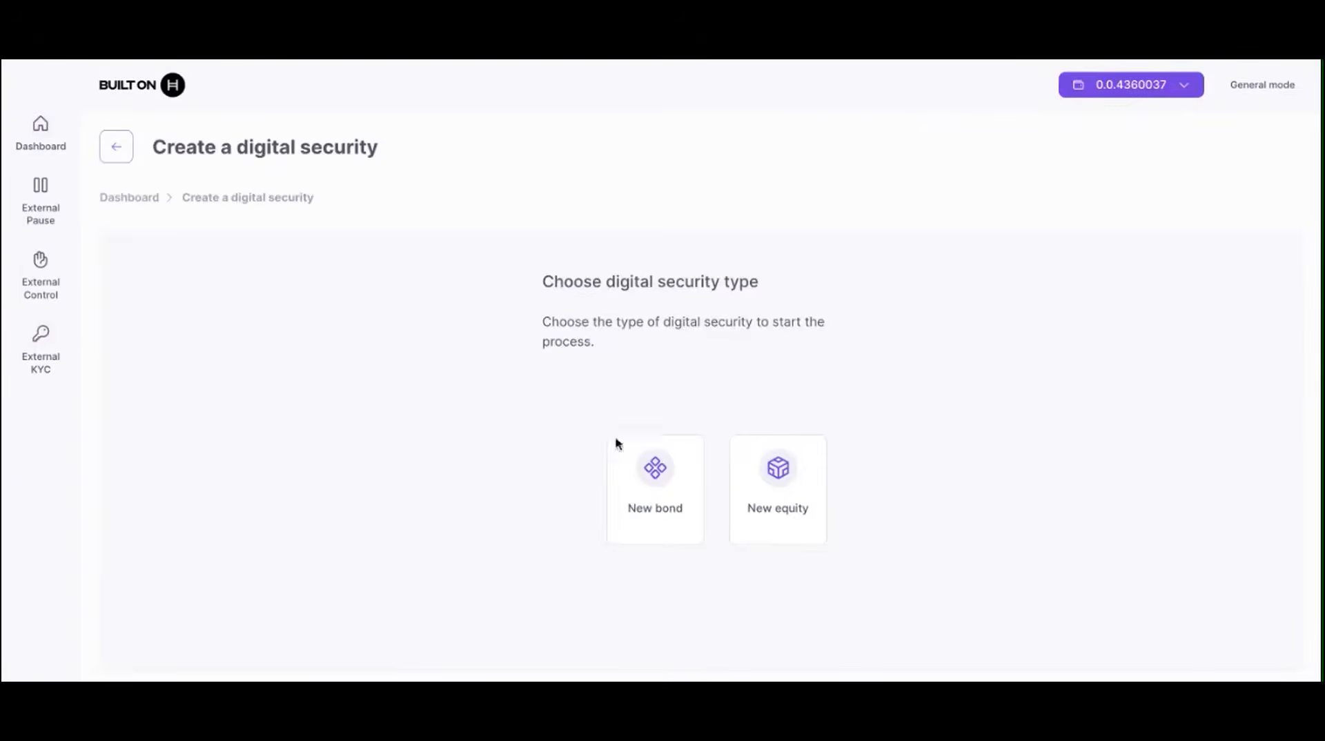
click(796, 532)
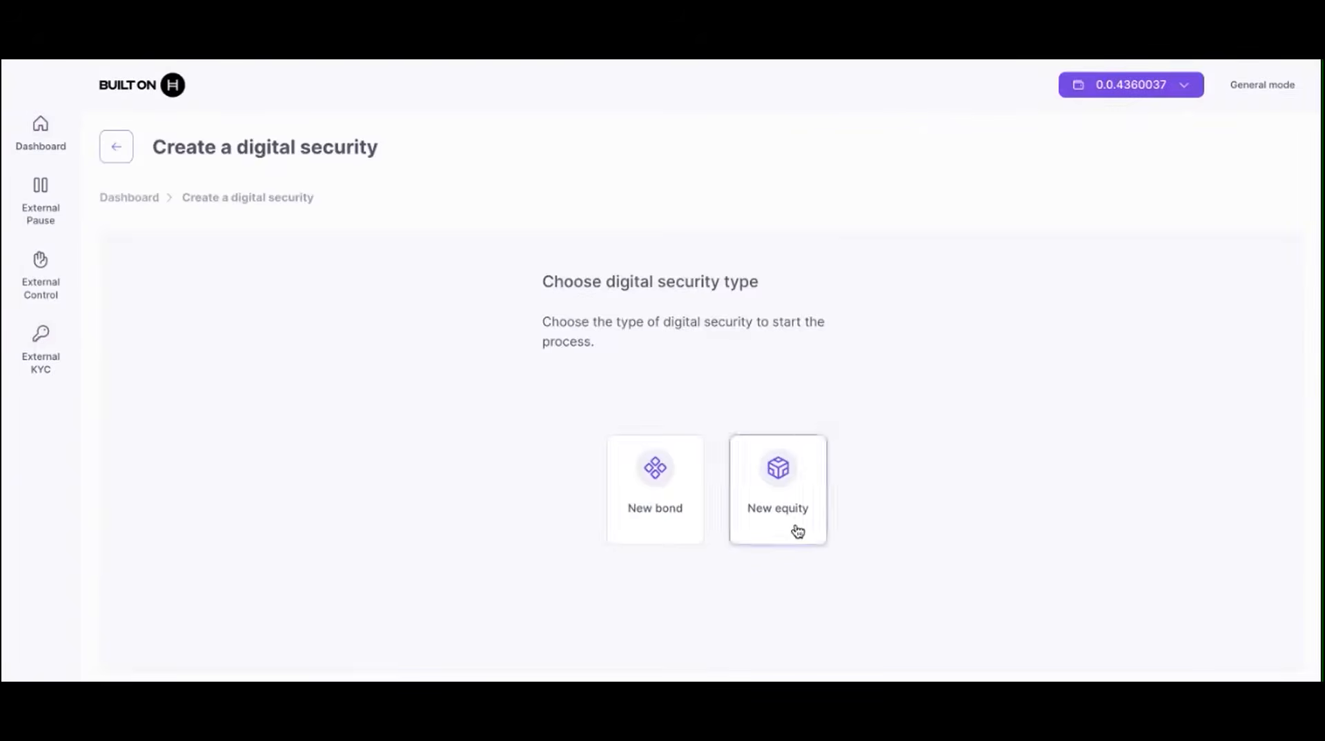
scroll(798, 531, down, 2)
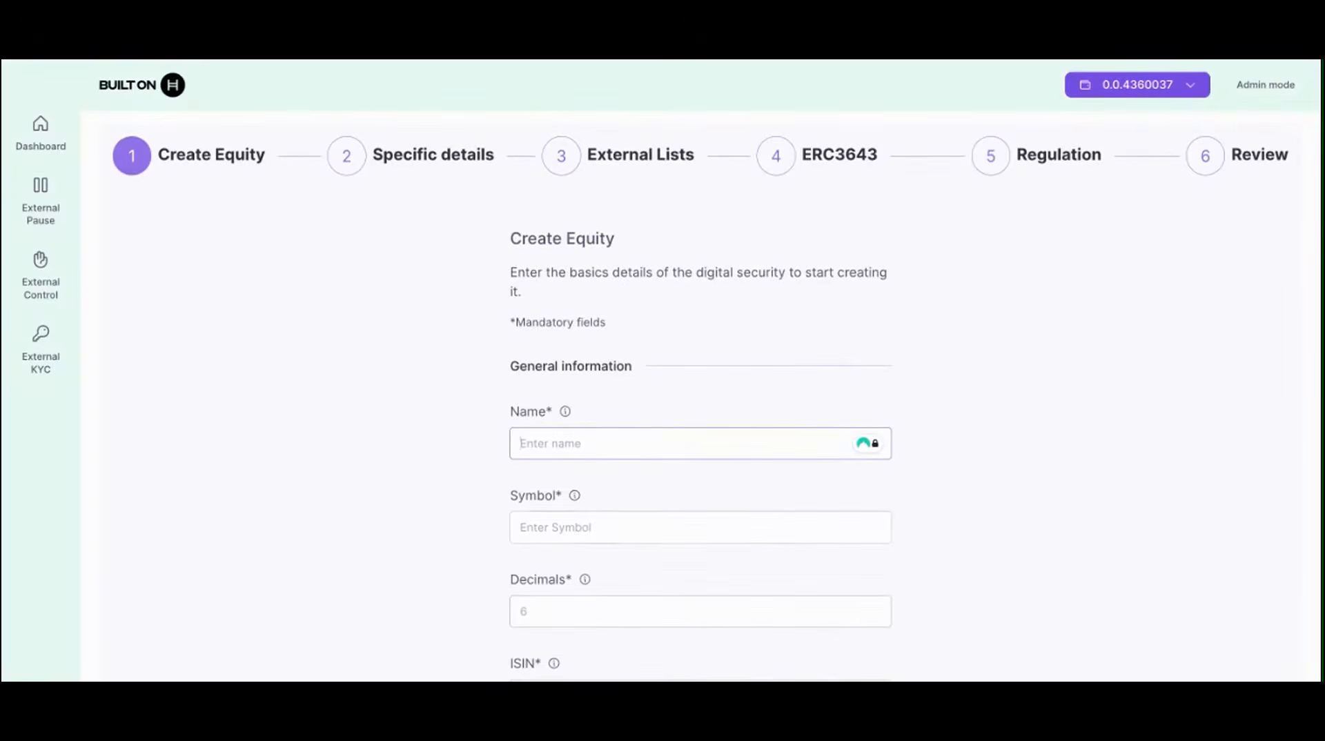
text(Test Equity A)
click(654, 532)
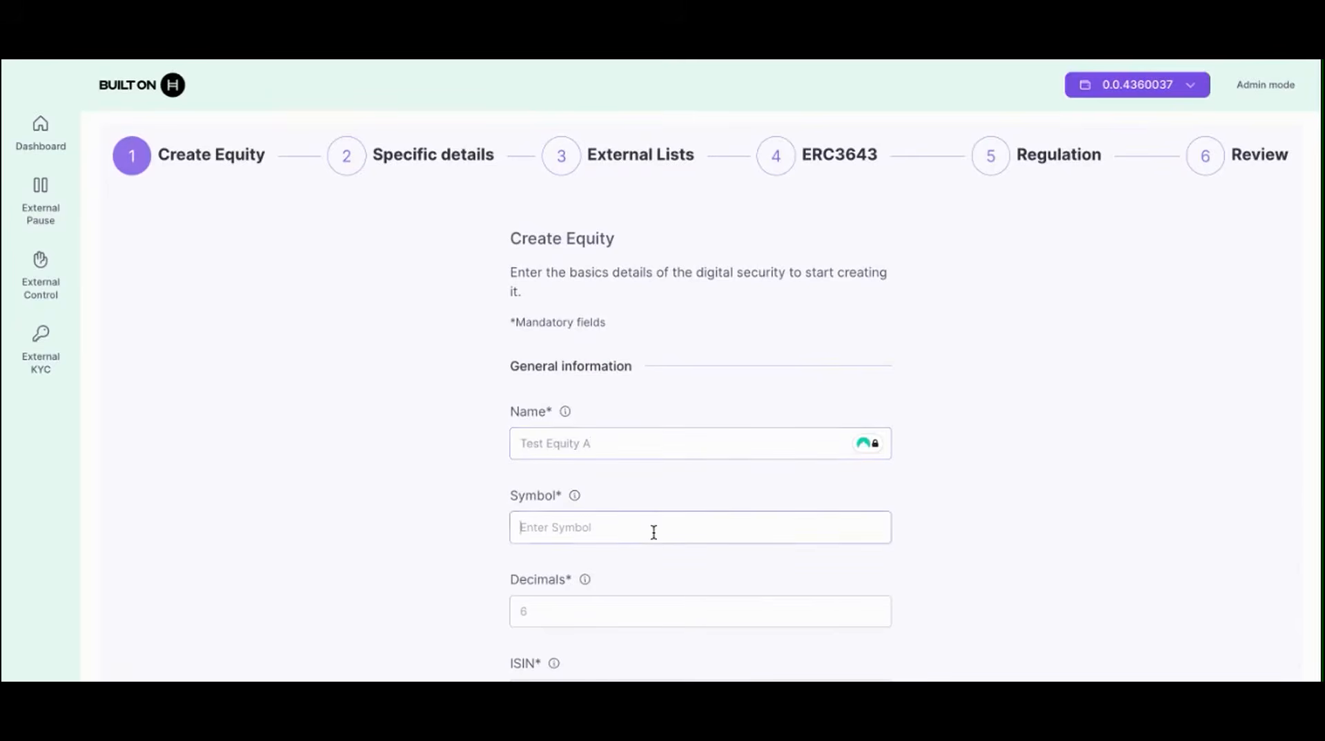
text(TEA)
scroll(600, 621, down, 3)
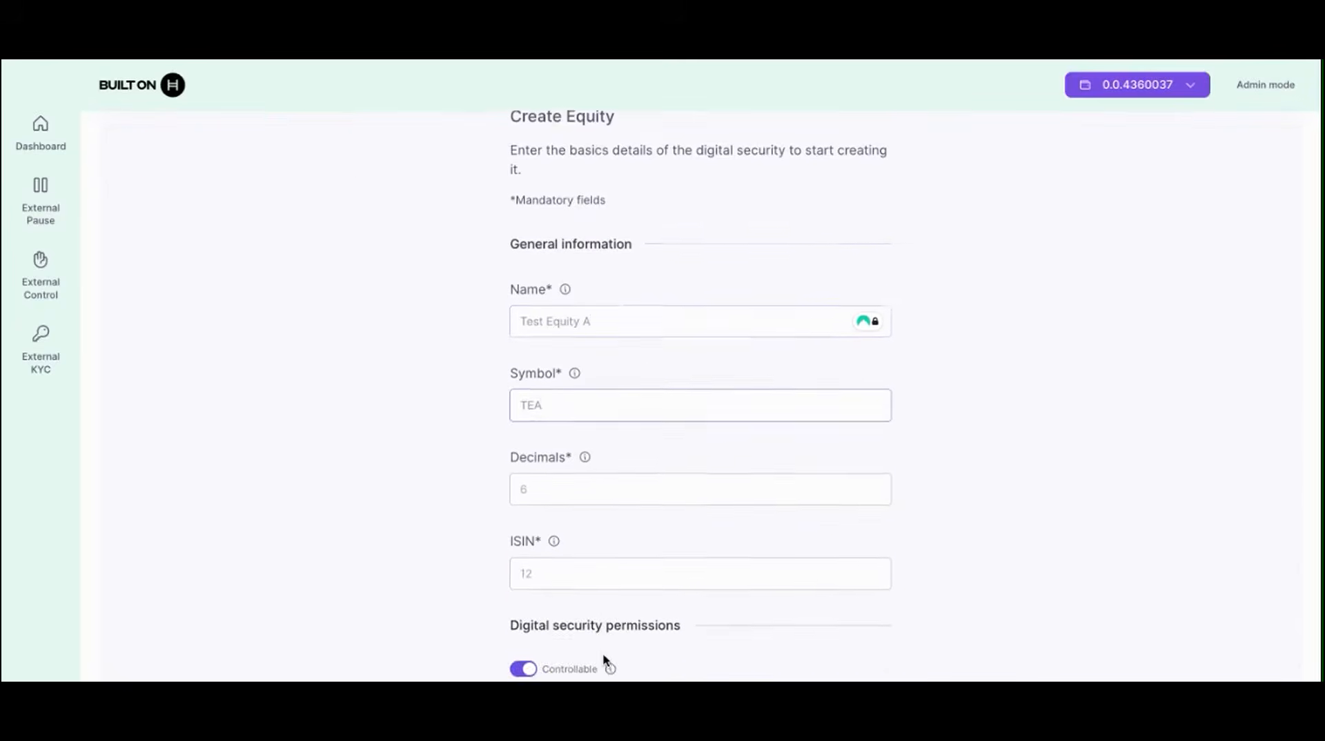
click(574, 403)
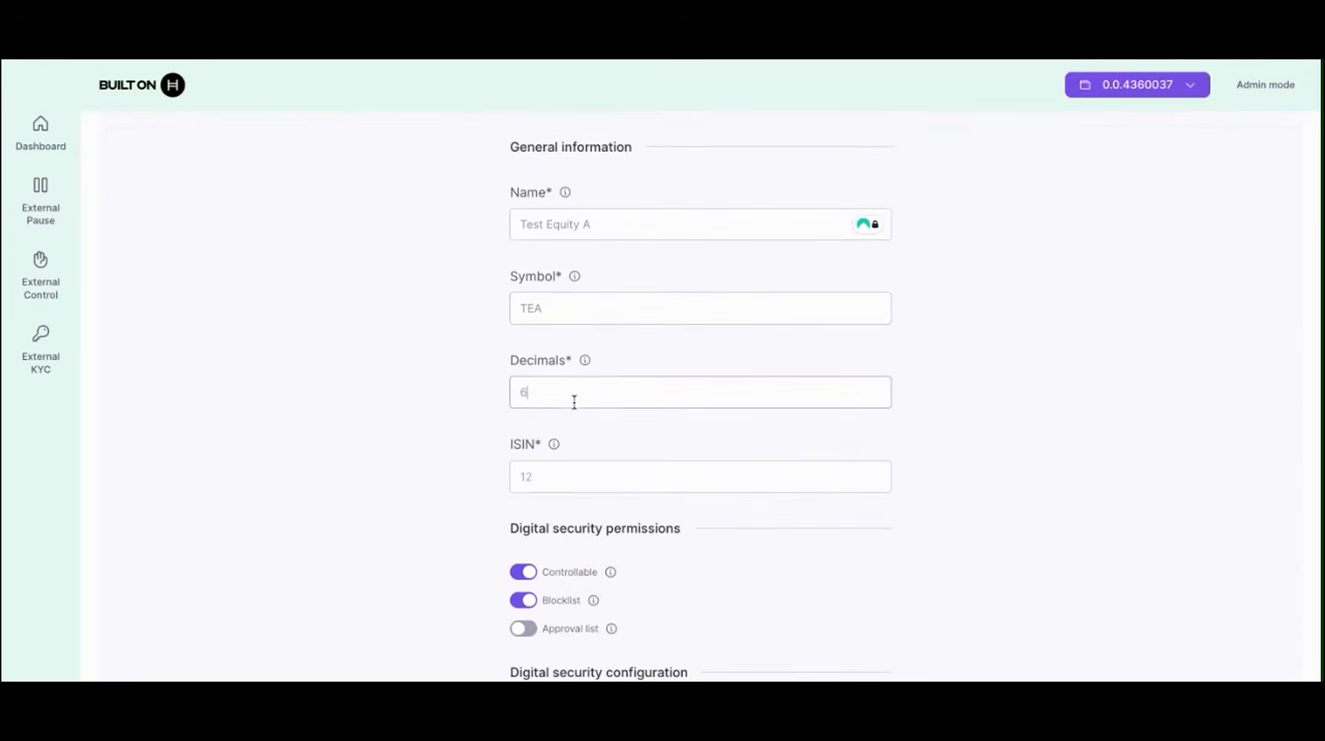
click(531, 476)
key(ctrl+v)
scroll(828, 580, down, 2)
scroll(828, 578, down, 1)
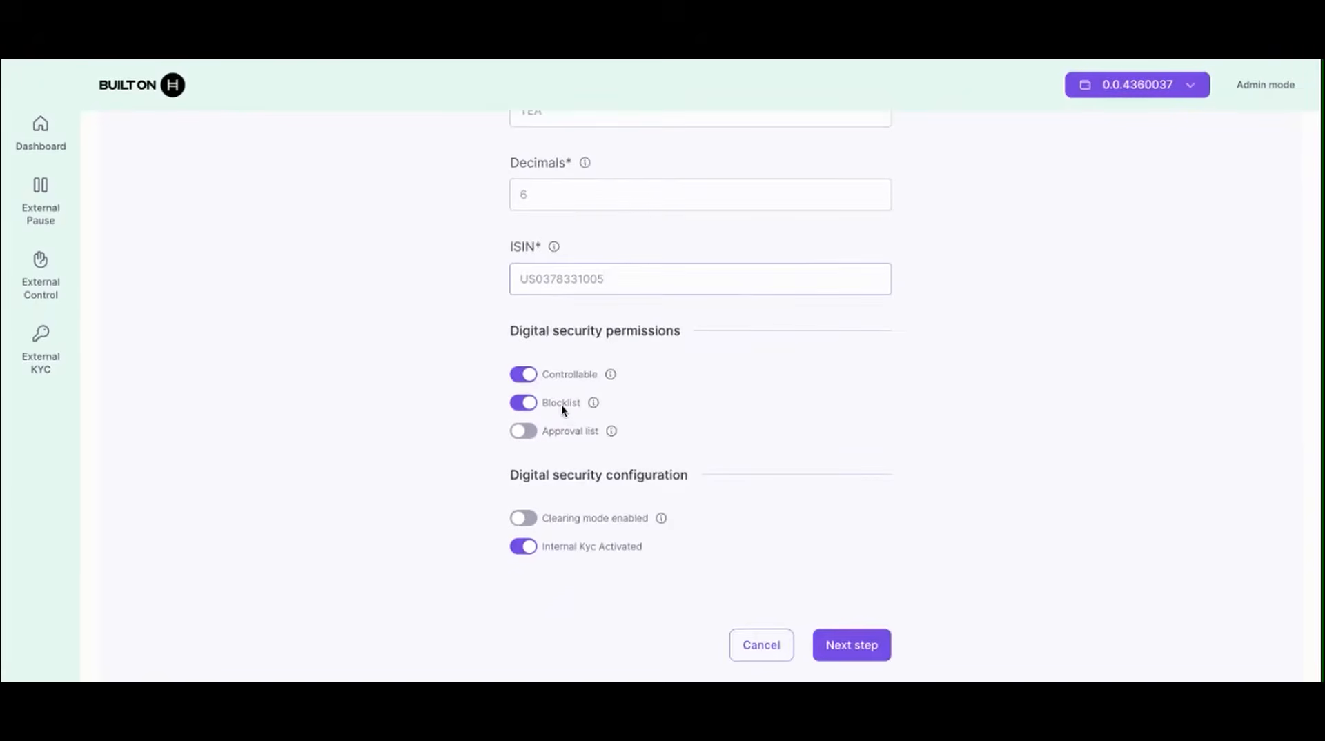
scroll(629, 579, down, 1)
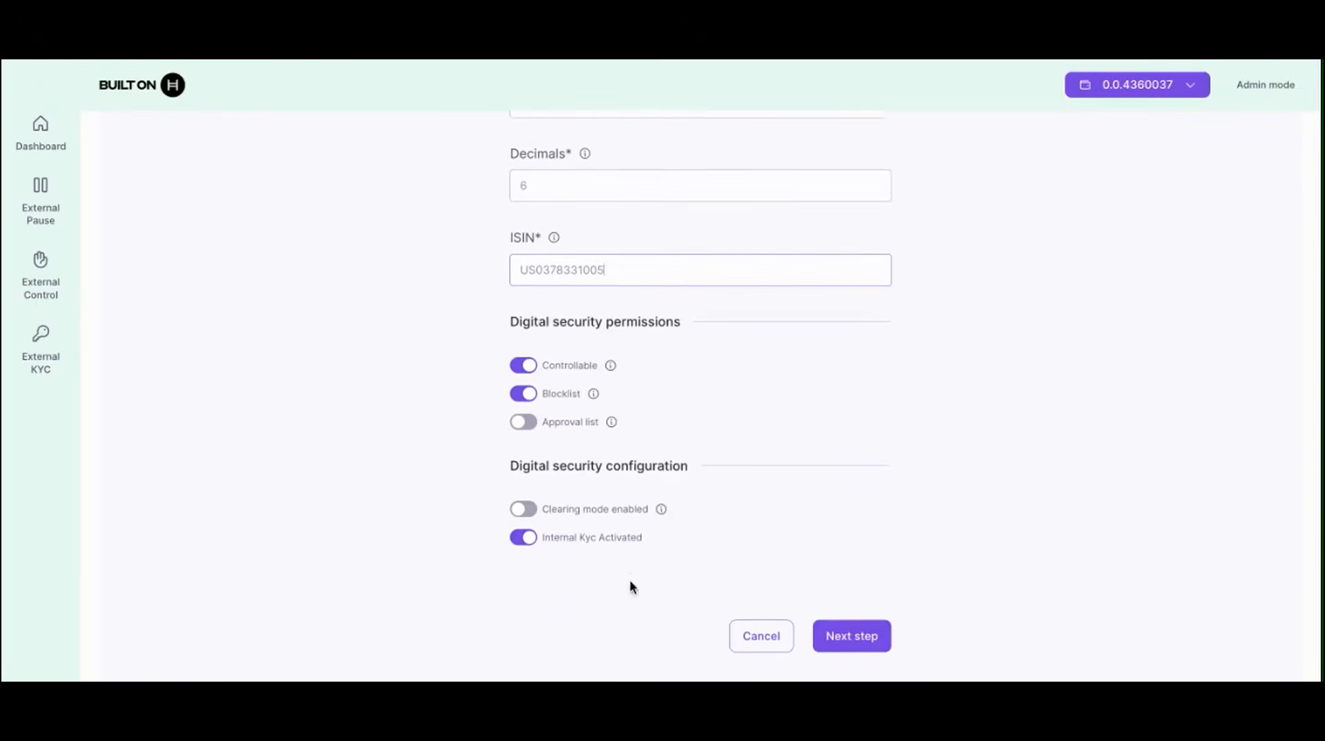
click(519, 521)
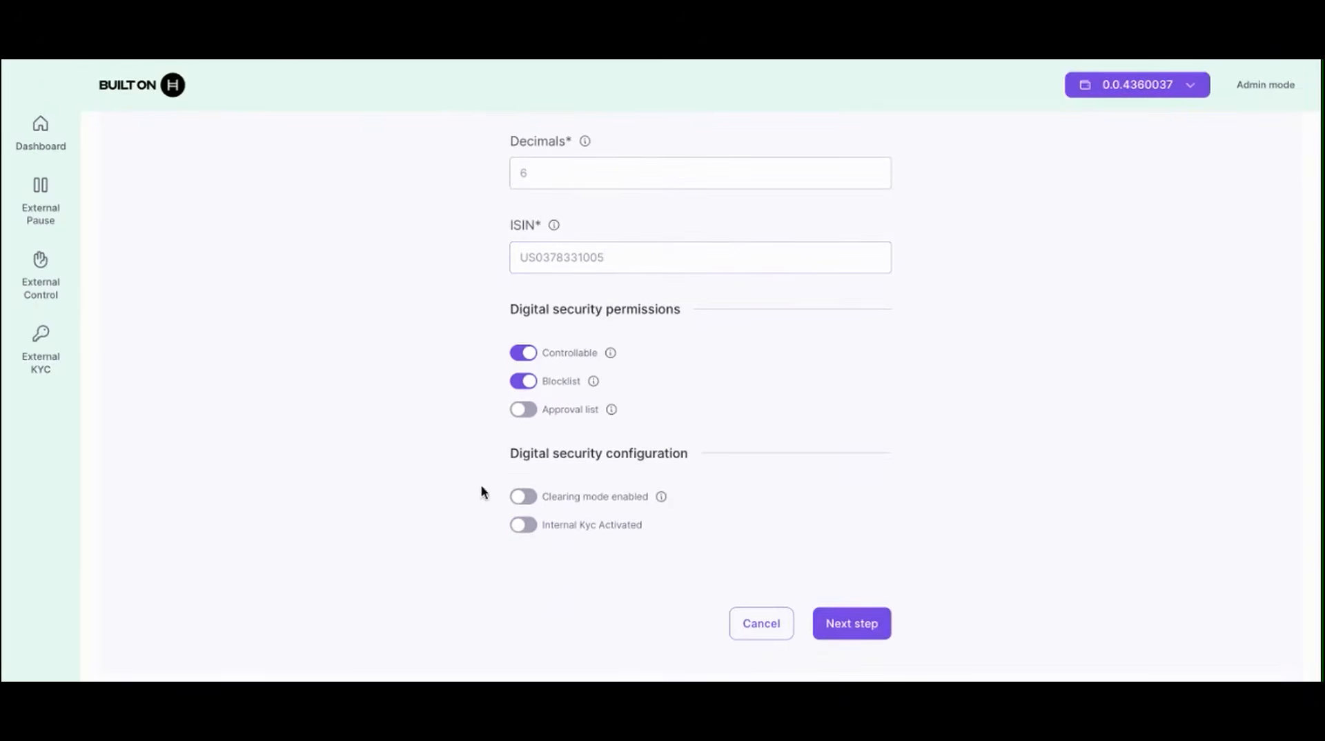
click(866, 629)
click(519, 404)
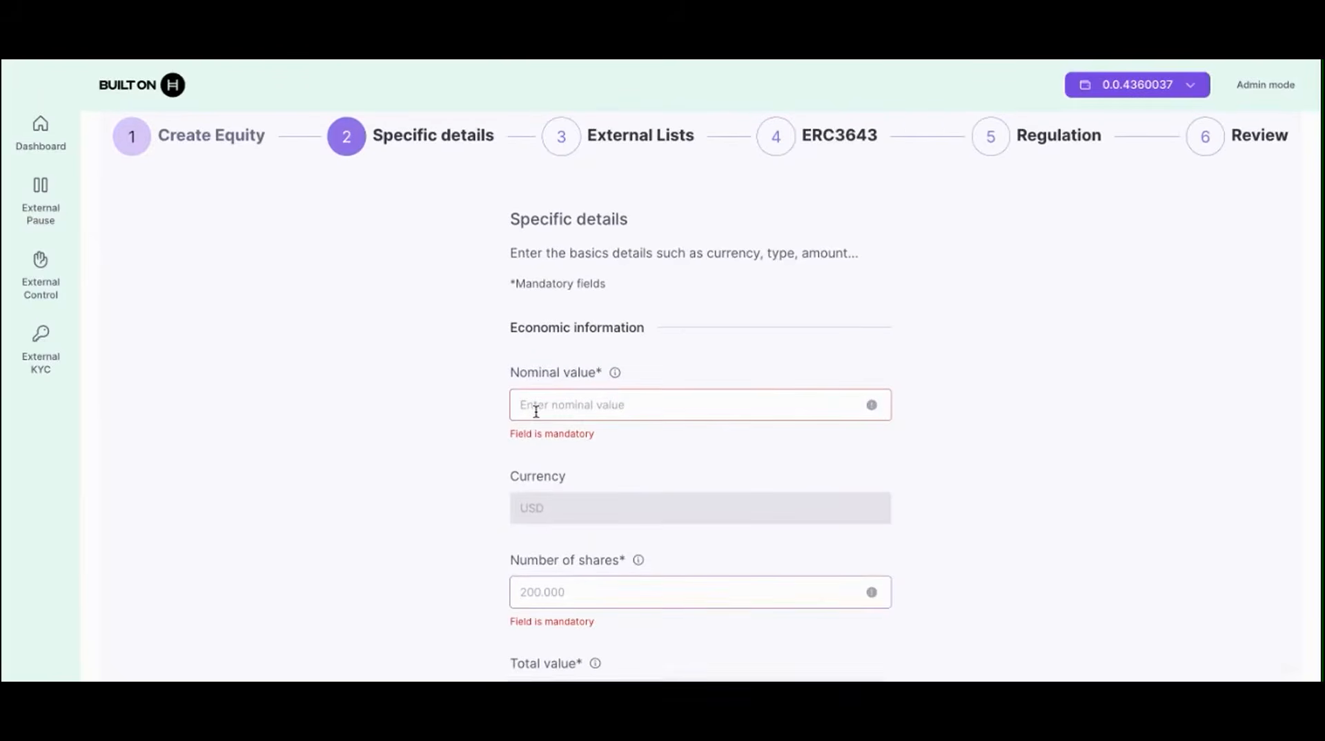
Step: Set 100 shares, enable voting and information rights, and choose dividend type None
click(554, 565)
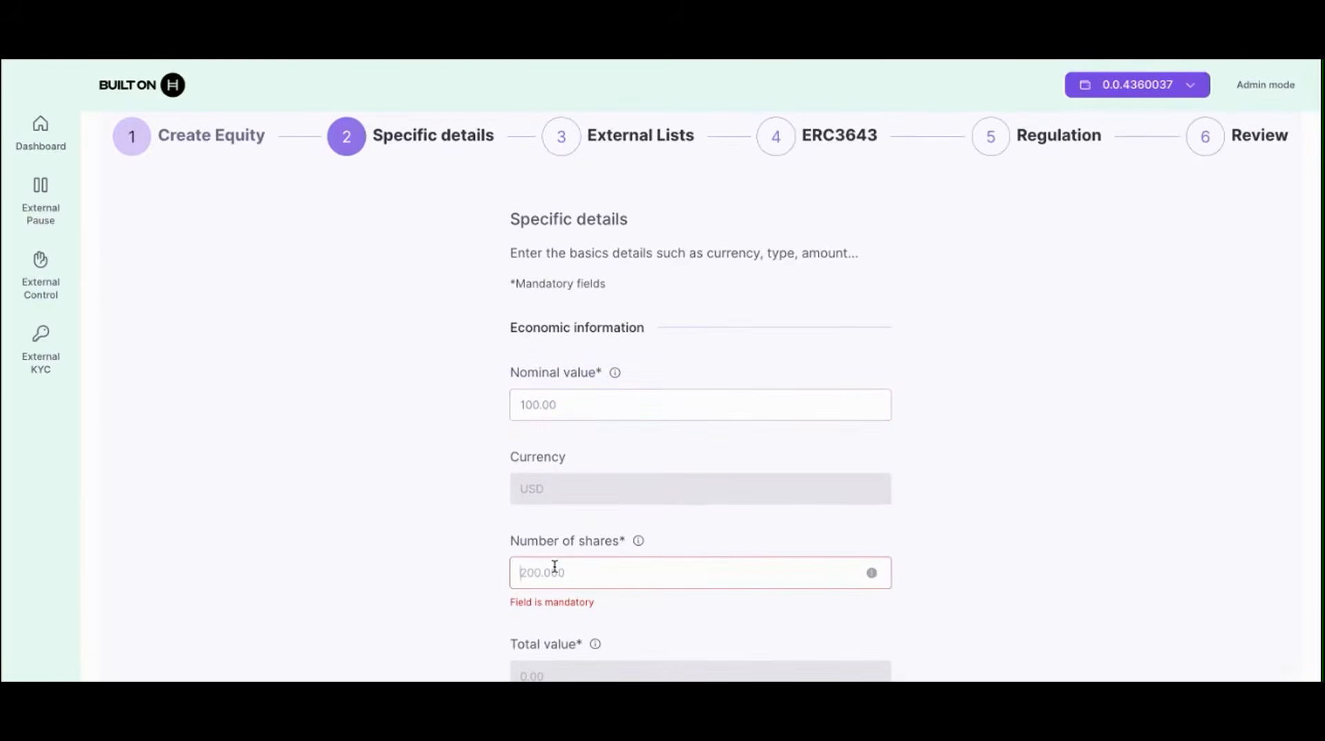
text(100)
scroll(466, 570, down, 7)
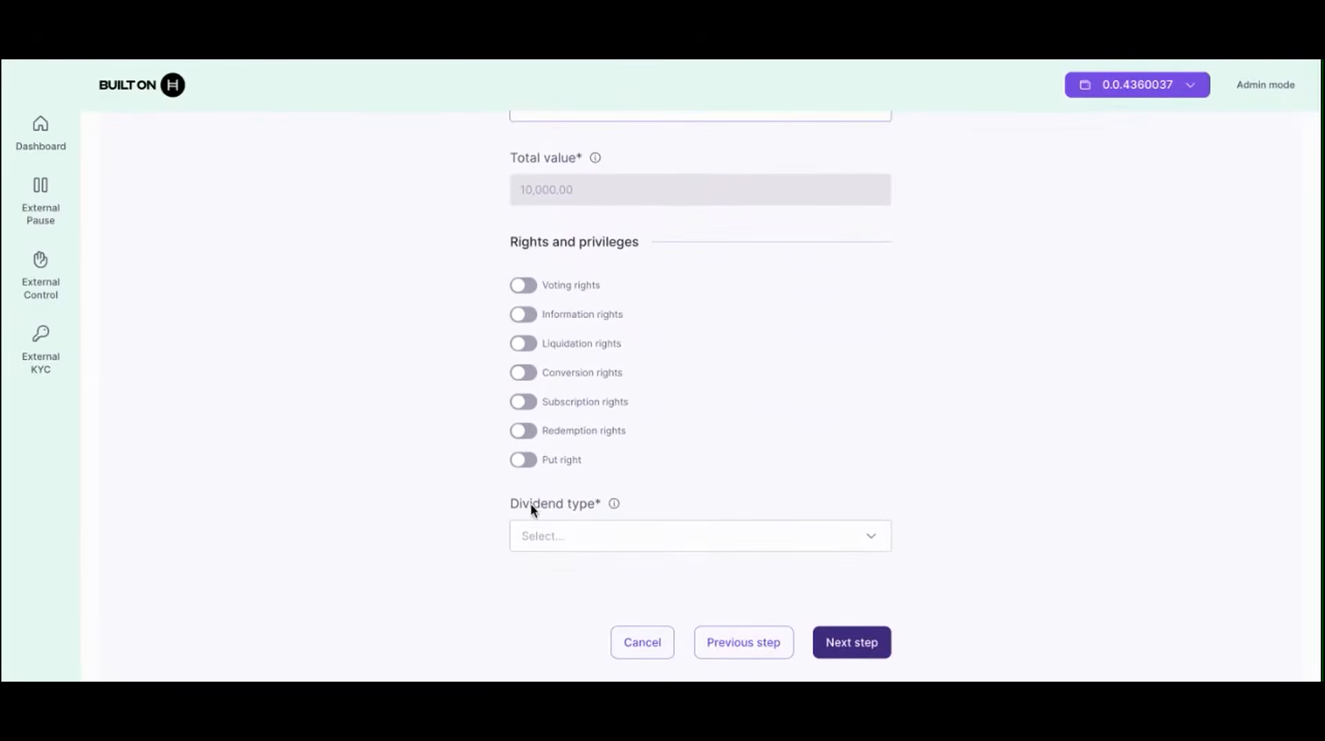
scroll(461, 548, down, 1)
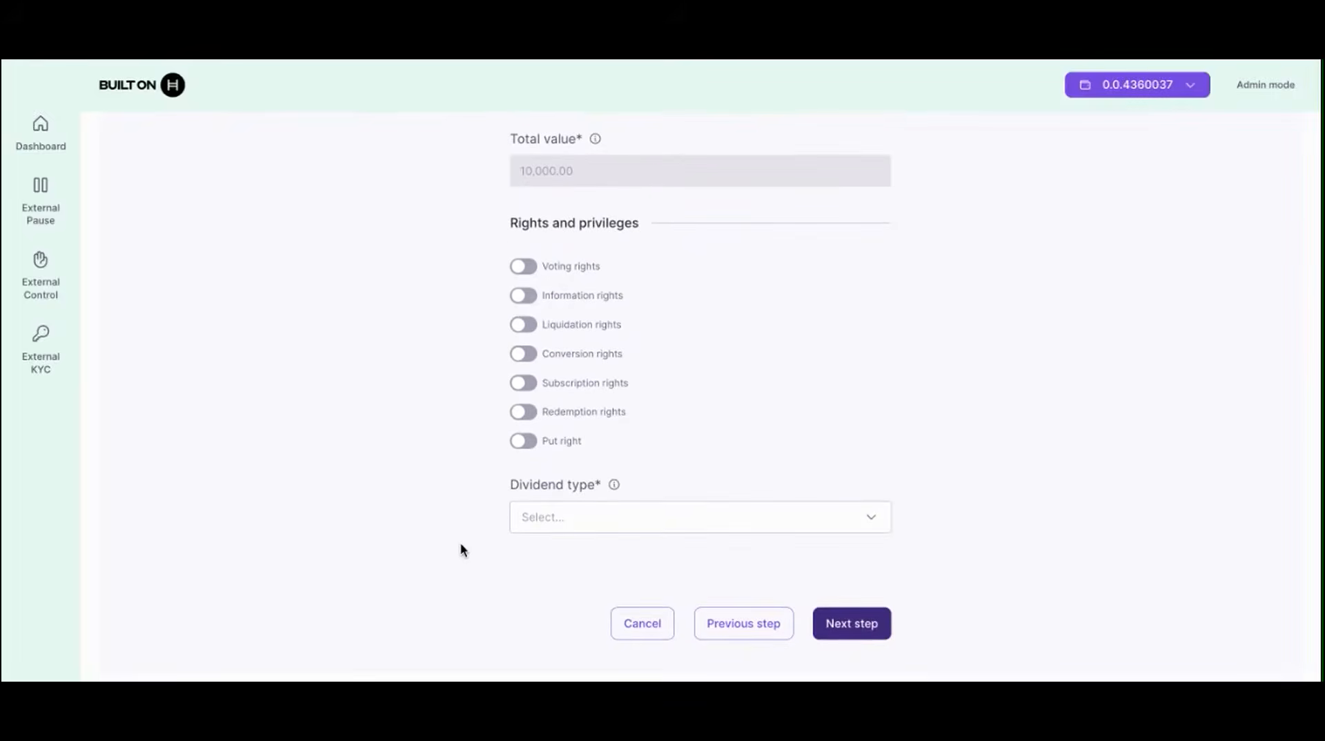
click(523, 267)
click(523, 296)
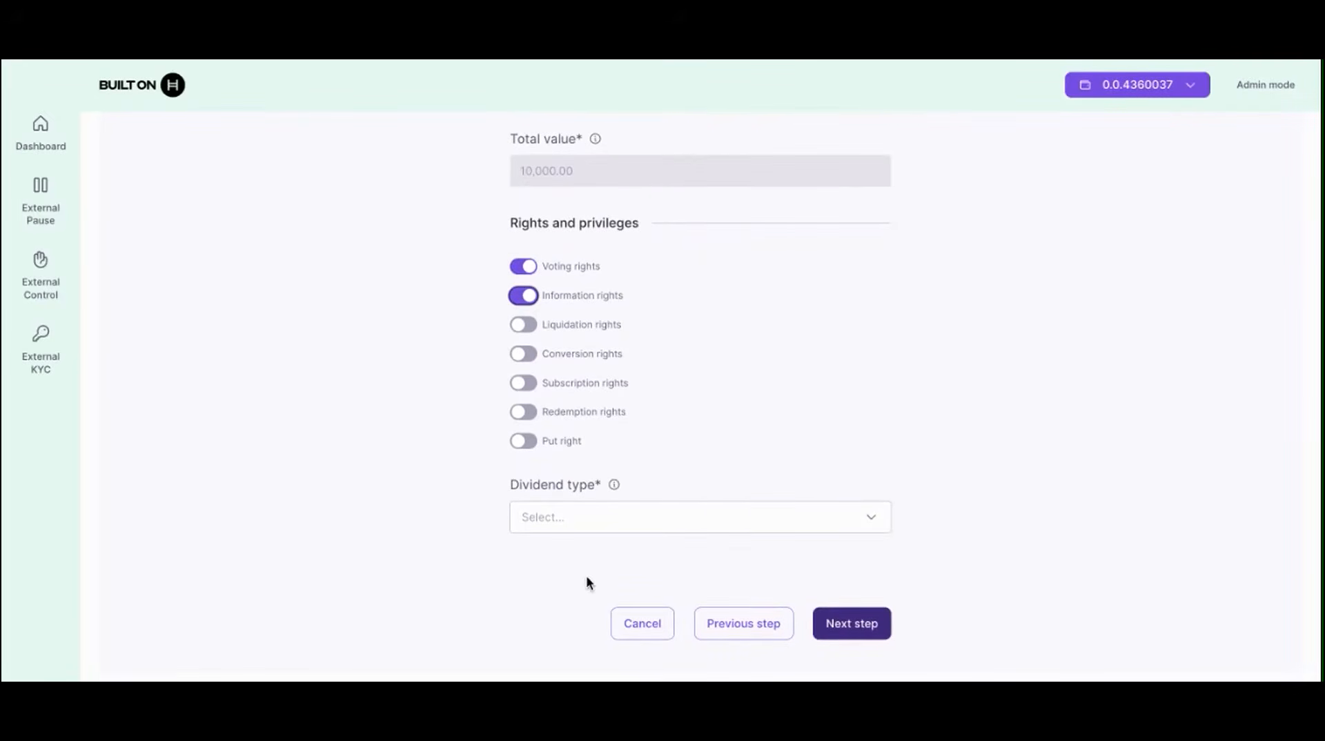
click(586, 521)
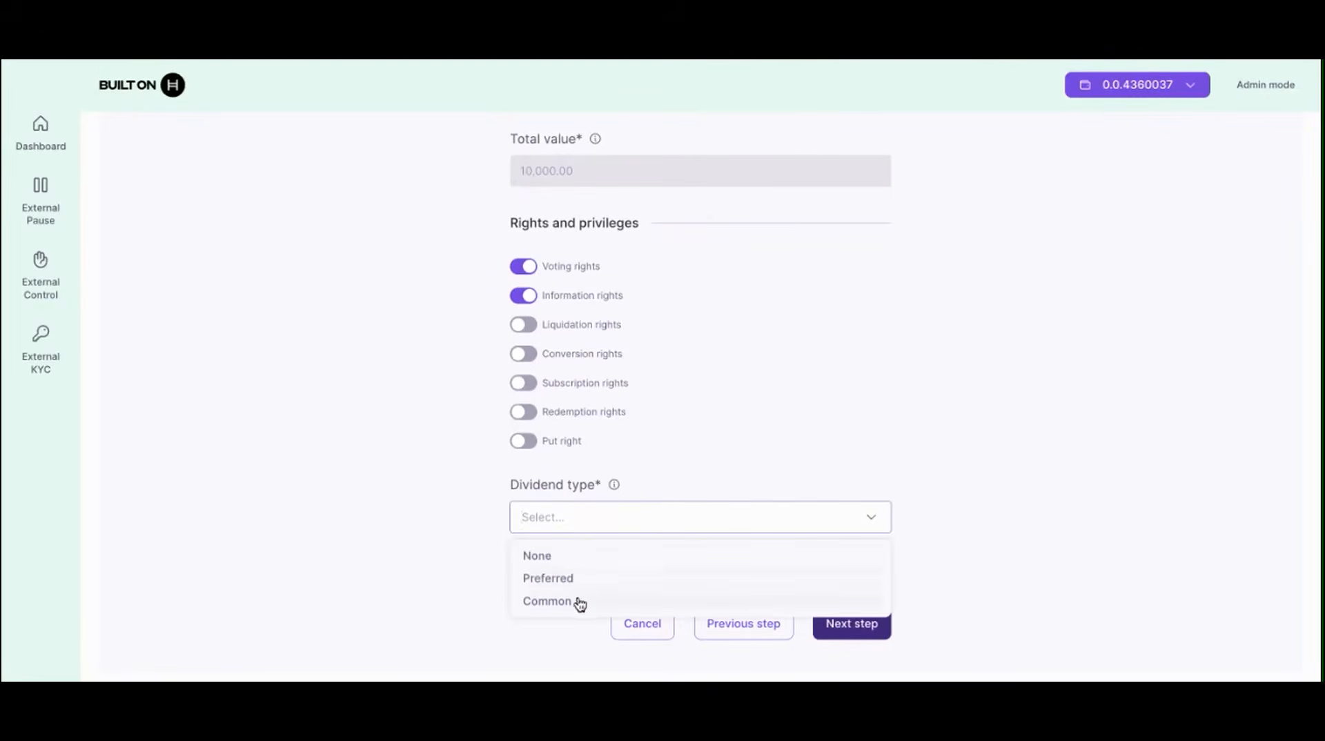
click(576, 562)
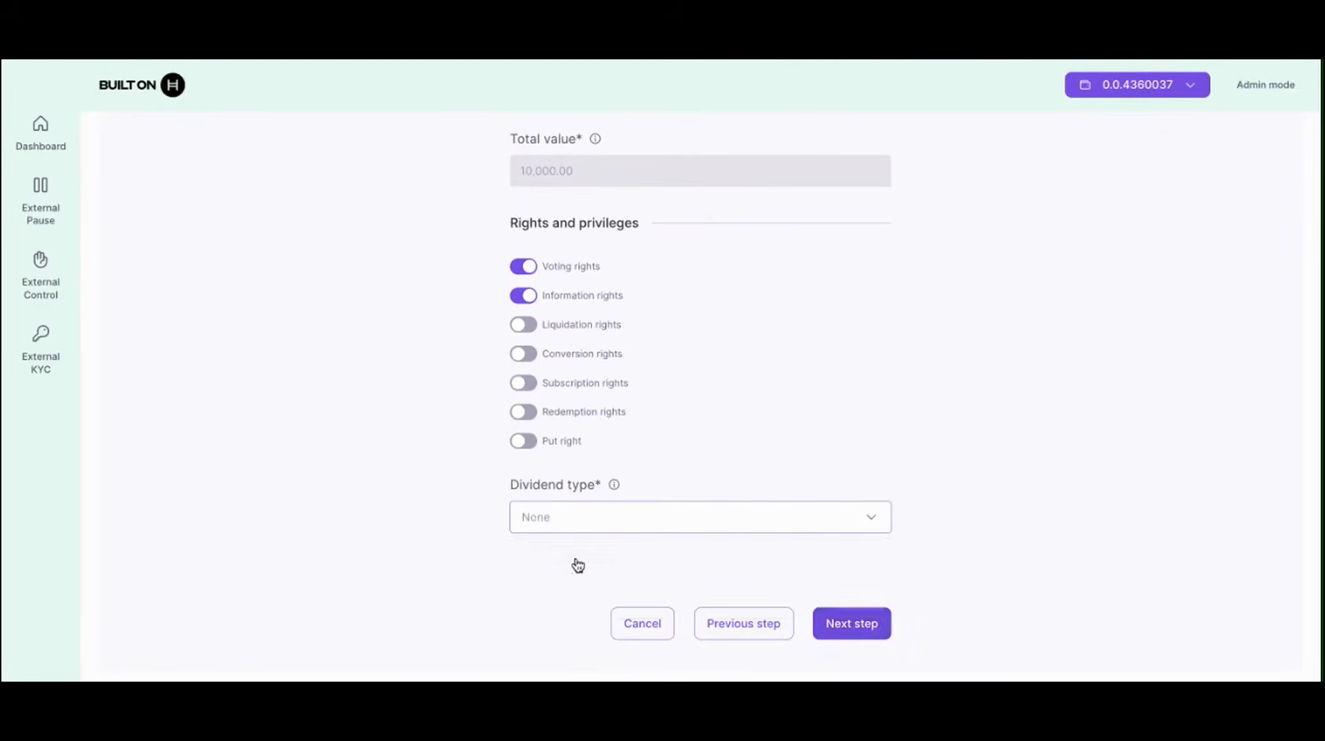
click(857, 627)
scroll(1041, 343, up, 7)
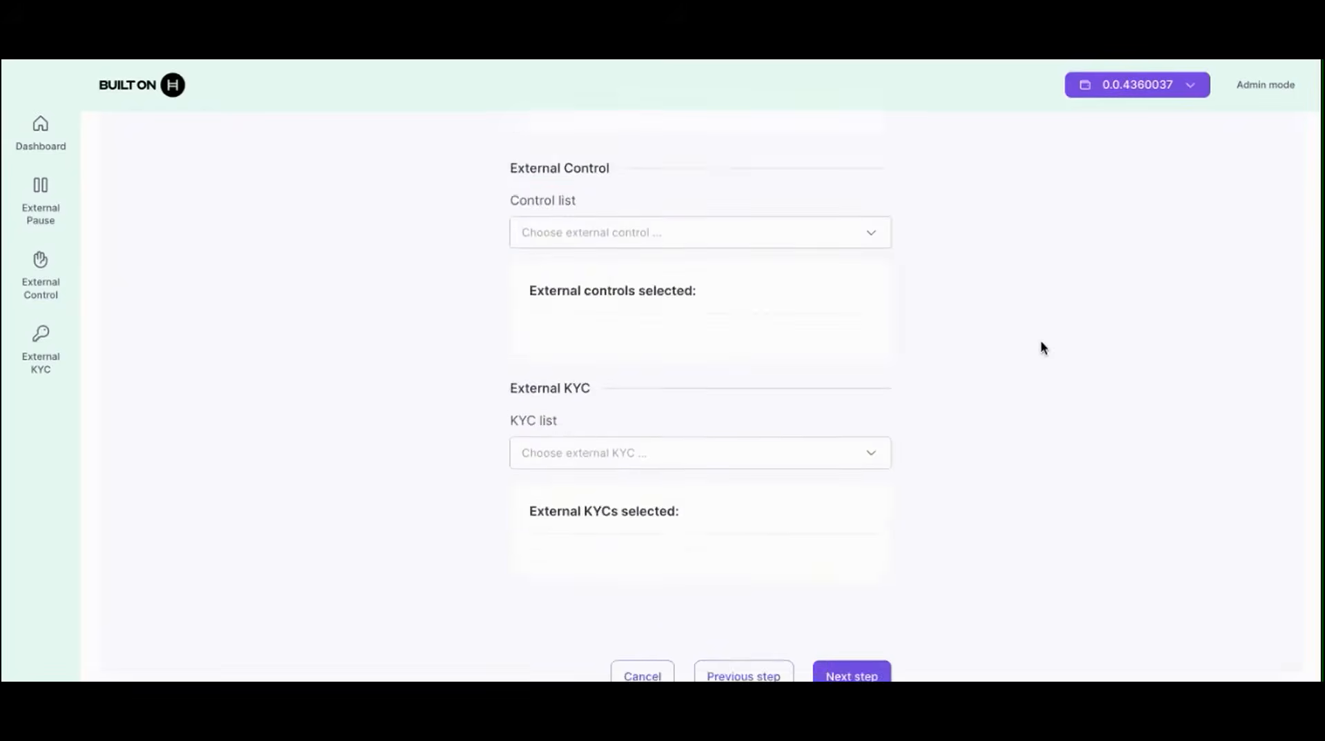
Step: Attach pause list 0.0.7209014 and control list 0.0.7209016 to the equity
click(793, 440)
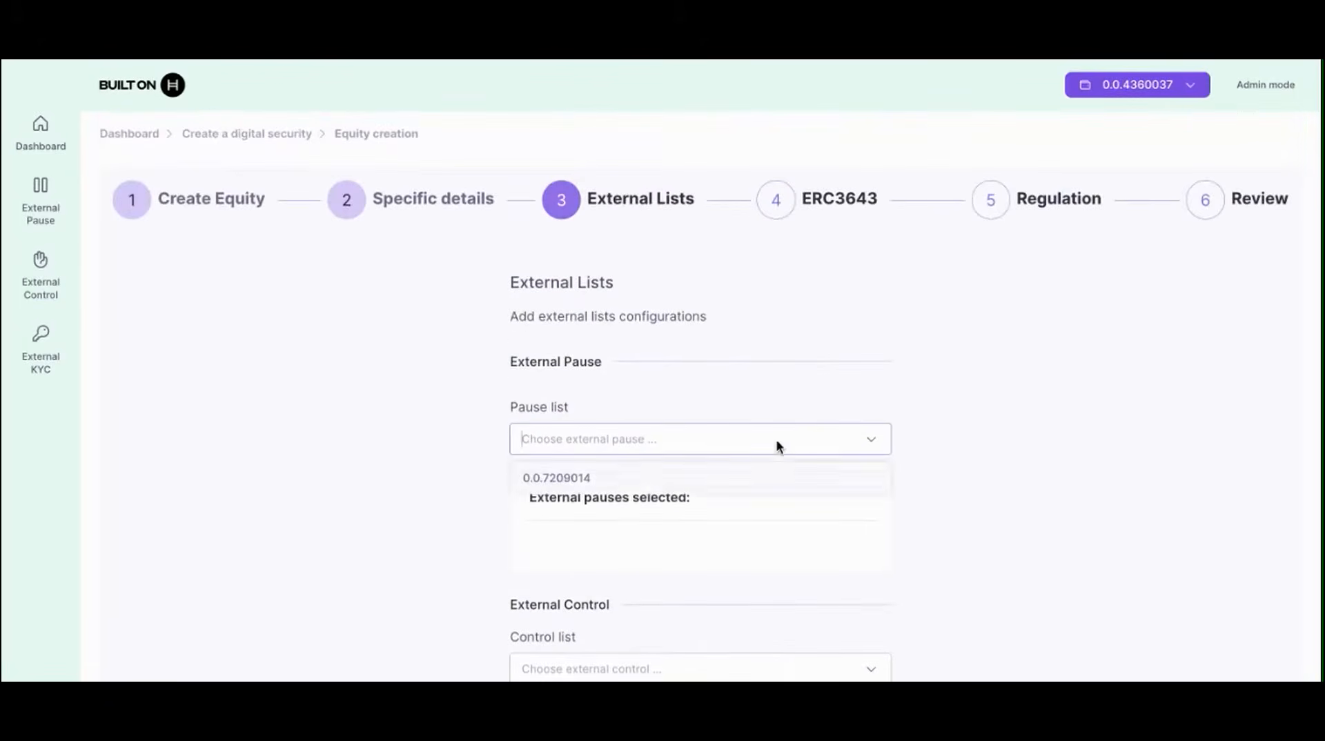
click(632, 483)
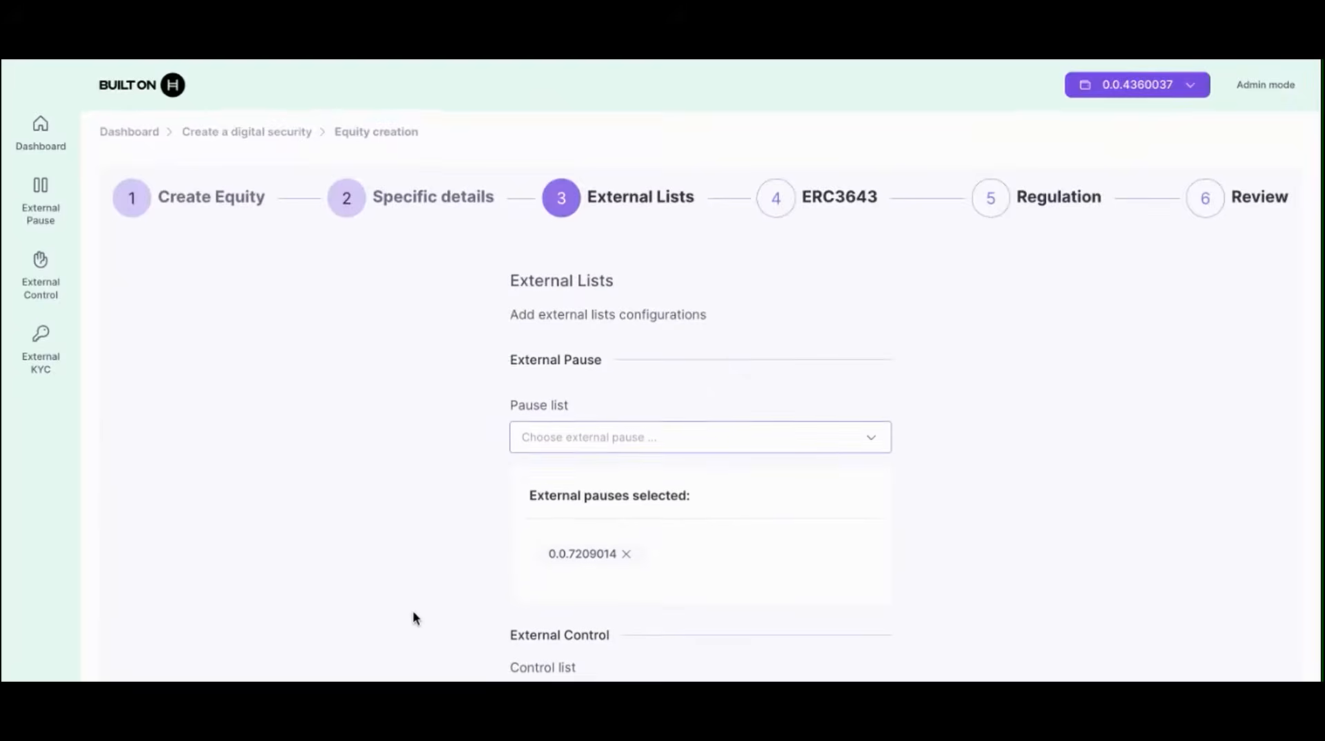
scroll(413, 610, down, 3)
click(615, 469)
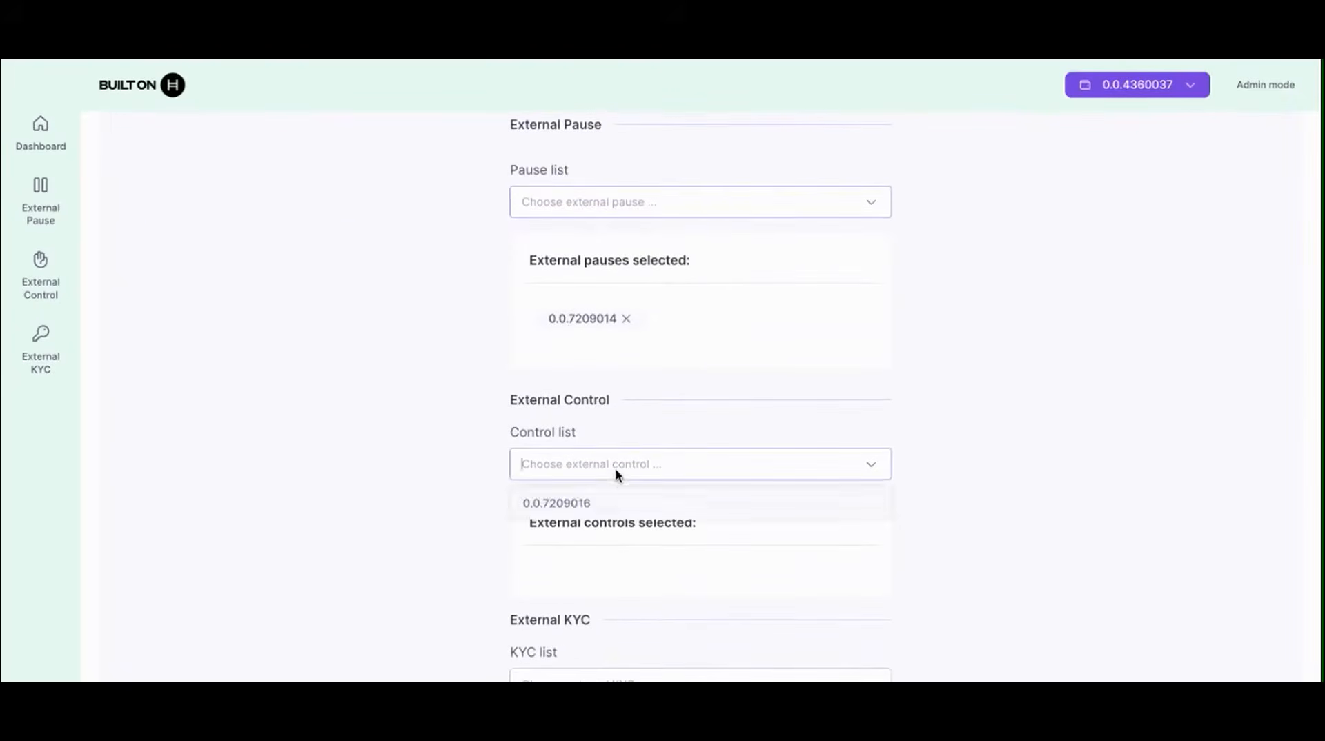
click(577, 505)
Step: Attach KYC list 0.0.7209018 and continue to the ERC3643 step
scroll(478, 605, down, 1)
scroll(477, 605, down, 2)
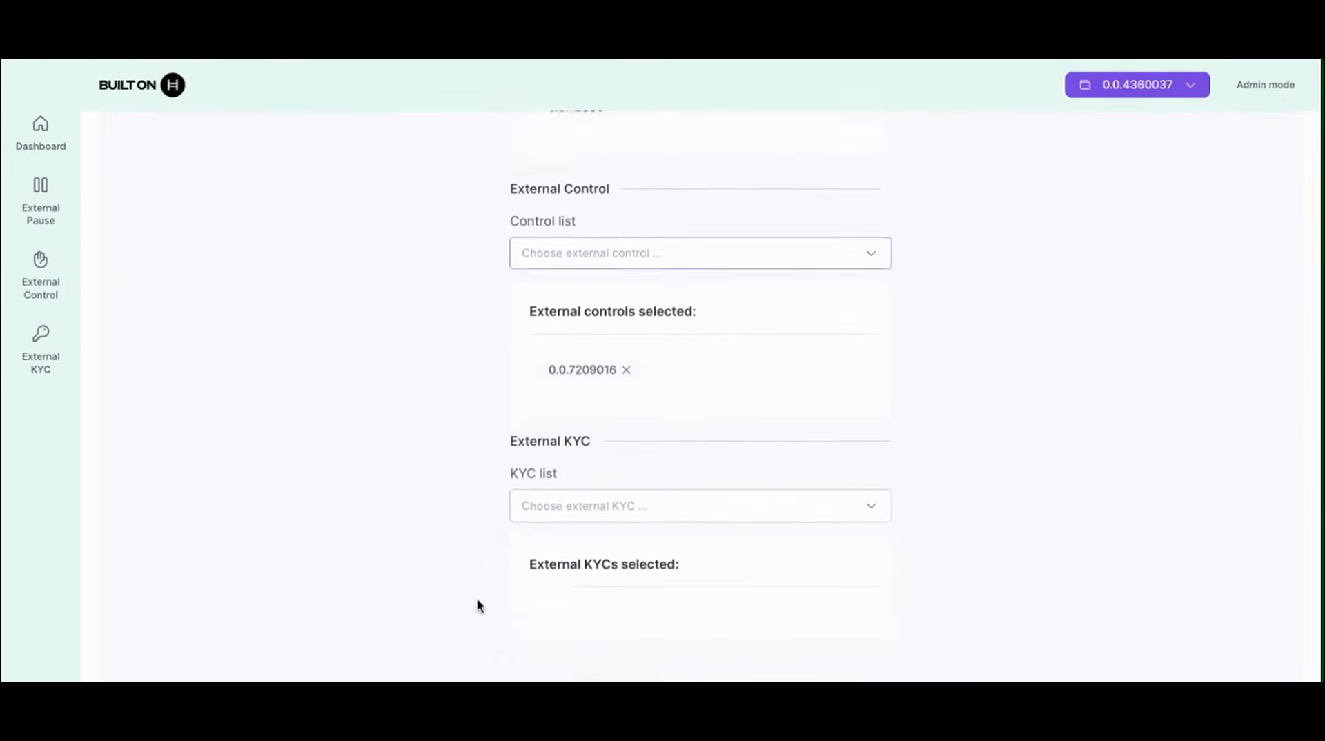
click(560, 461)
click(542, 496)
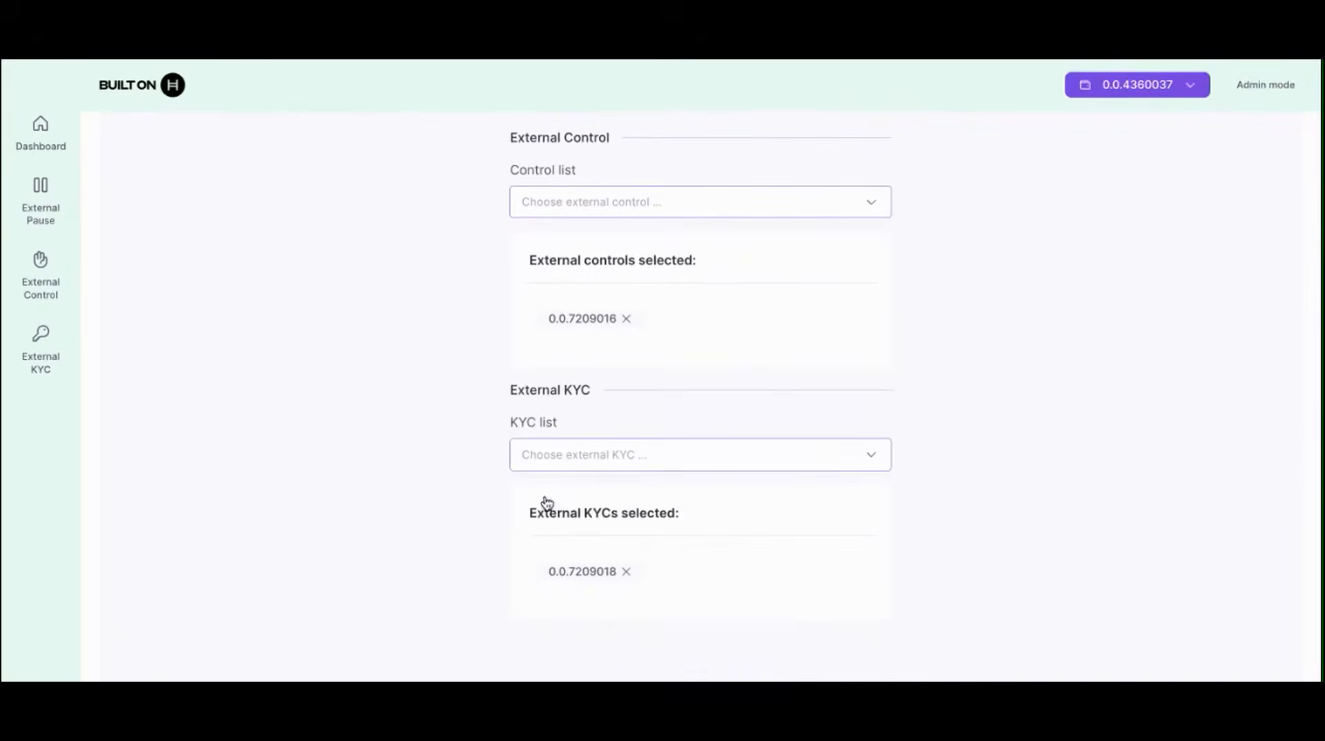
scroll(992, 567, down, 1)
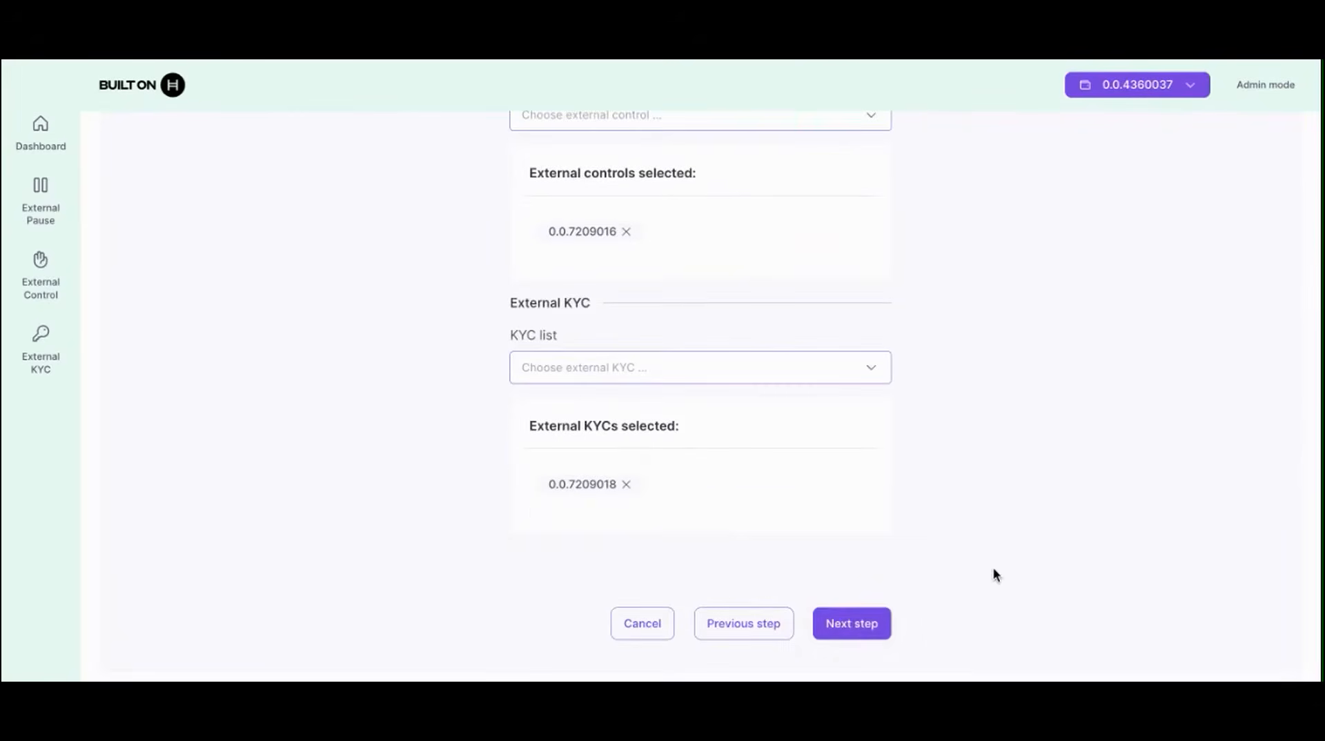
click(852, 624)
scroll(984, 437, up, 1)
scroll(984, 437, down, 1)
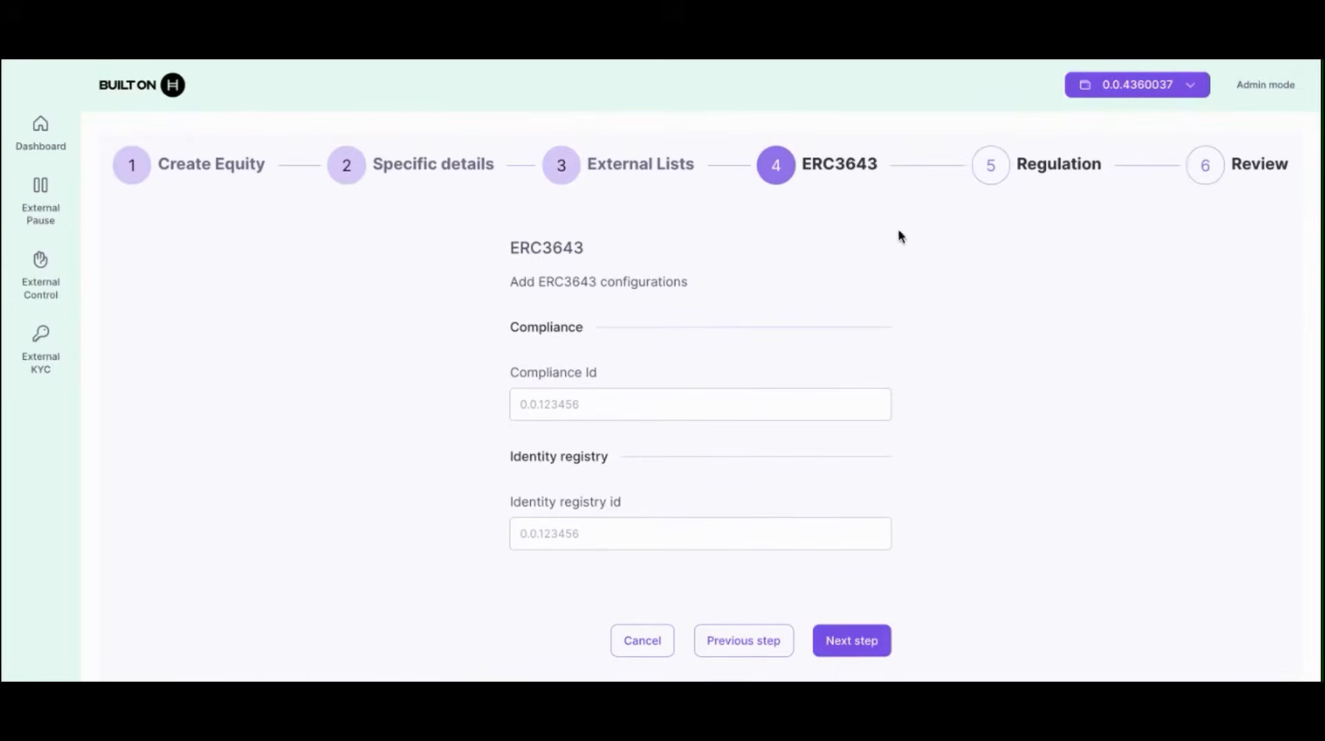
Step: Skip ERC3643 and set jurisdiction United States with Regulation S, leaving the block list unchanged
click(851, 640)
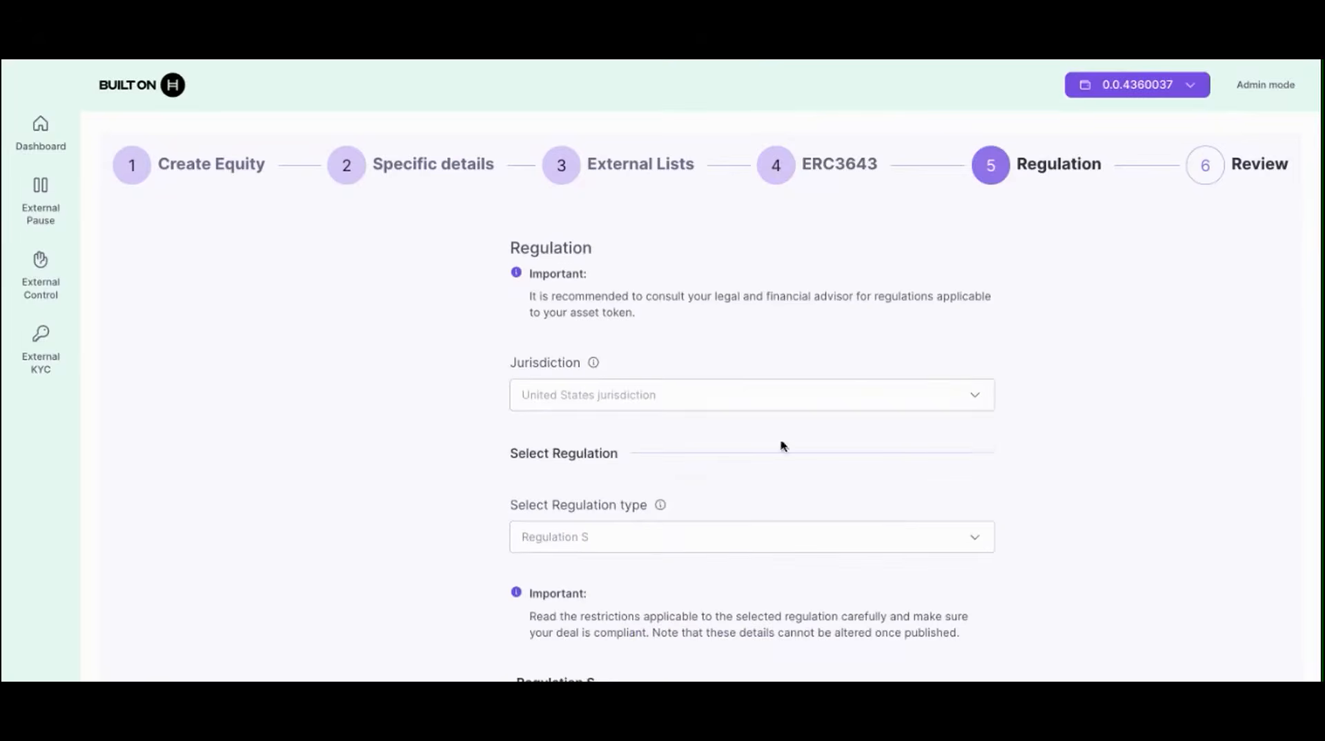
click(733, 391)
click(635, 437)
click(615, 538)
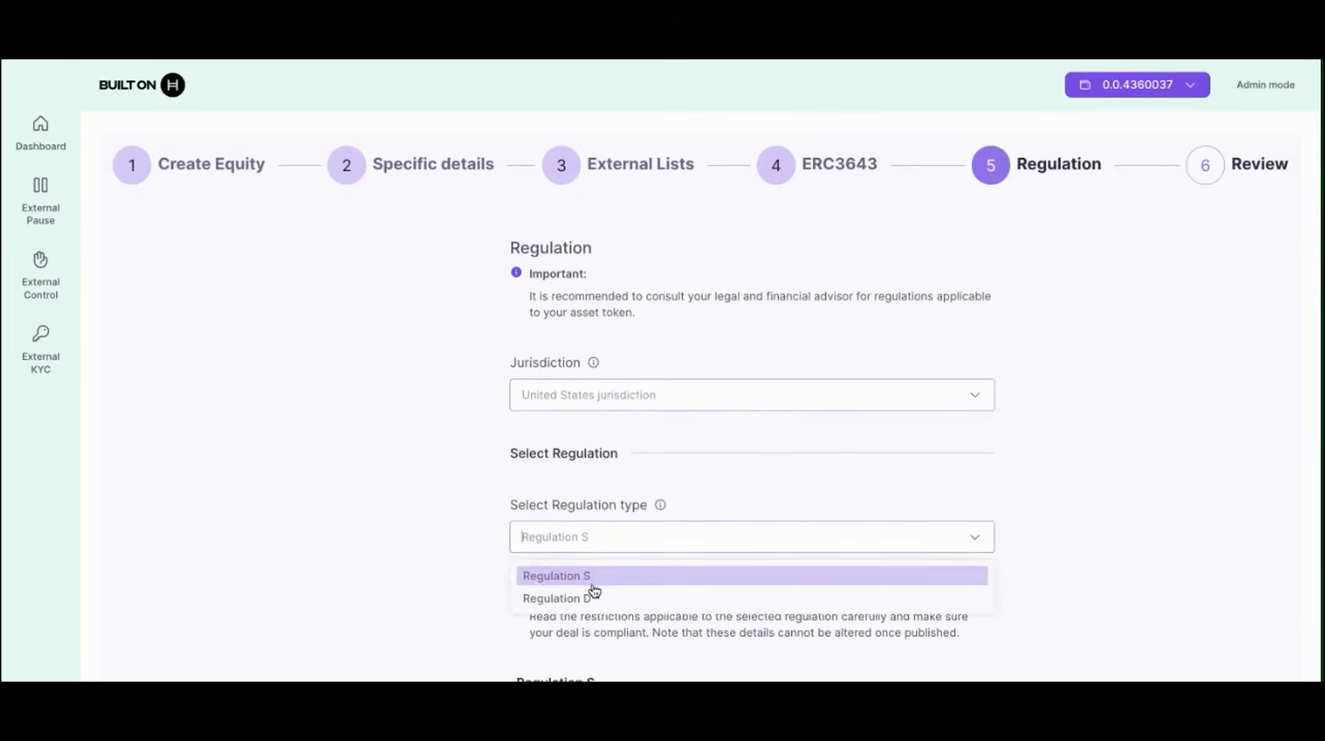
click(592, 585)
scroll(429, 621, down, 7)
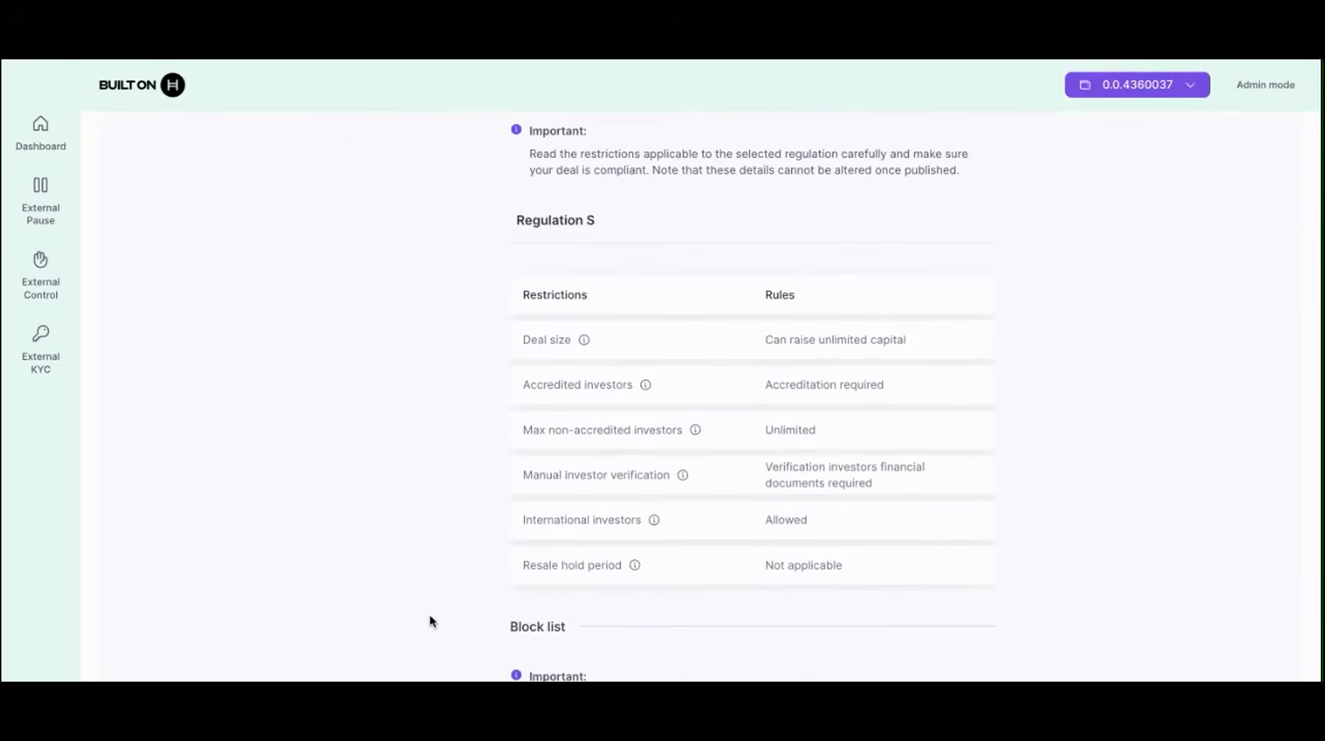
scroll(429, 620, down, 6)
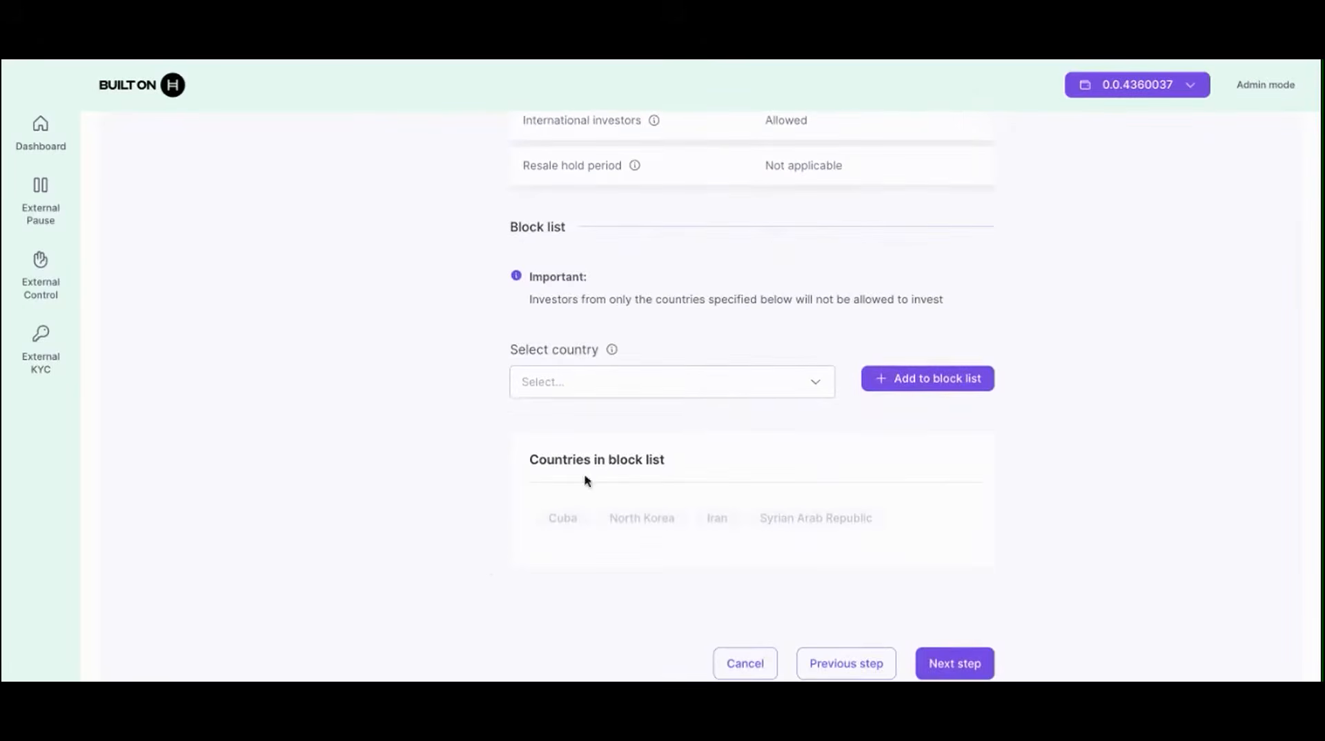
click(694, 382)
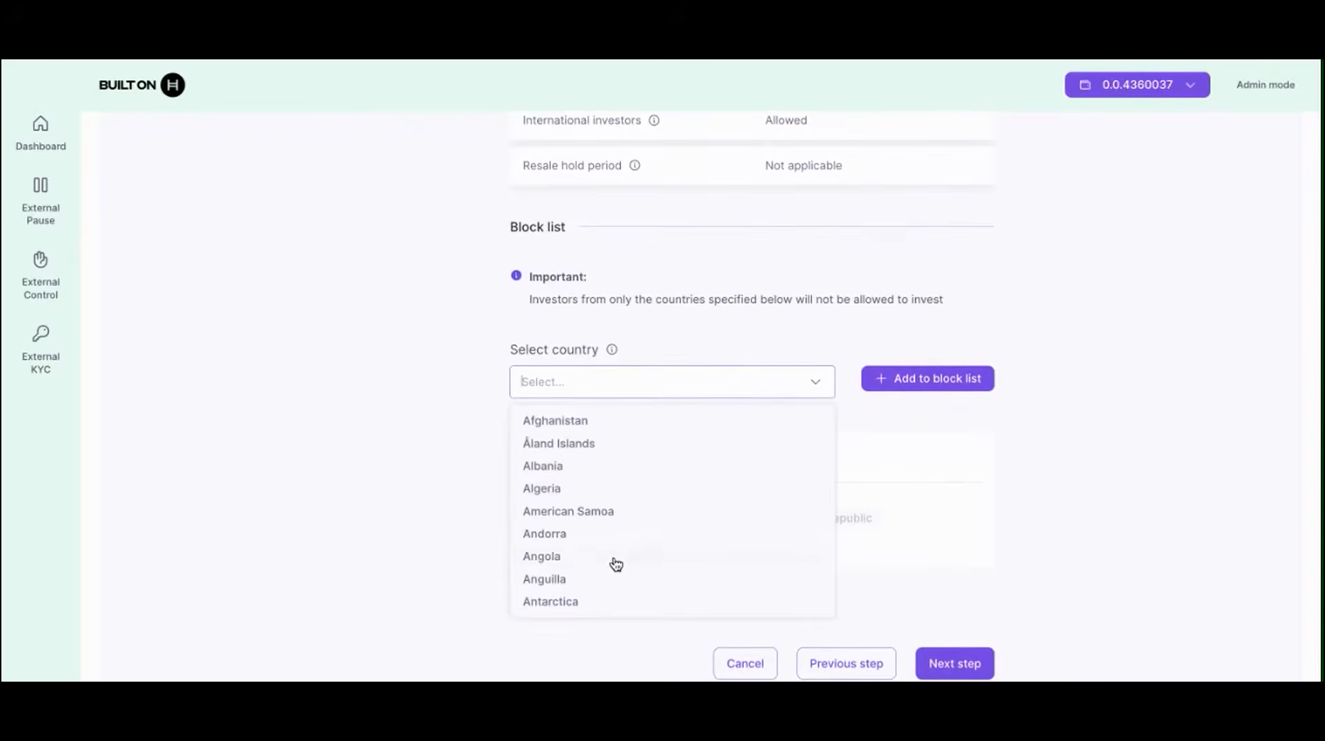
scroll(614, 562, down, 5)
click(406, 557)
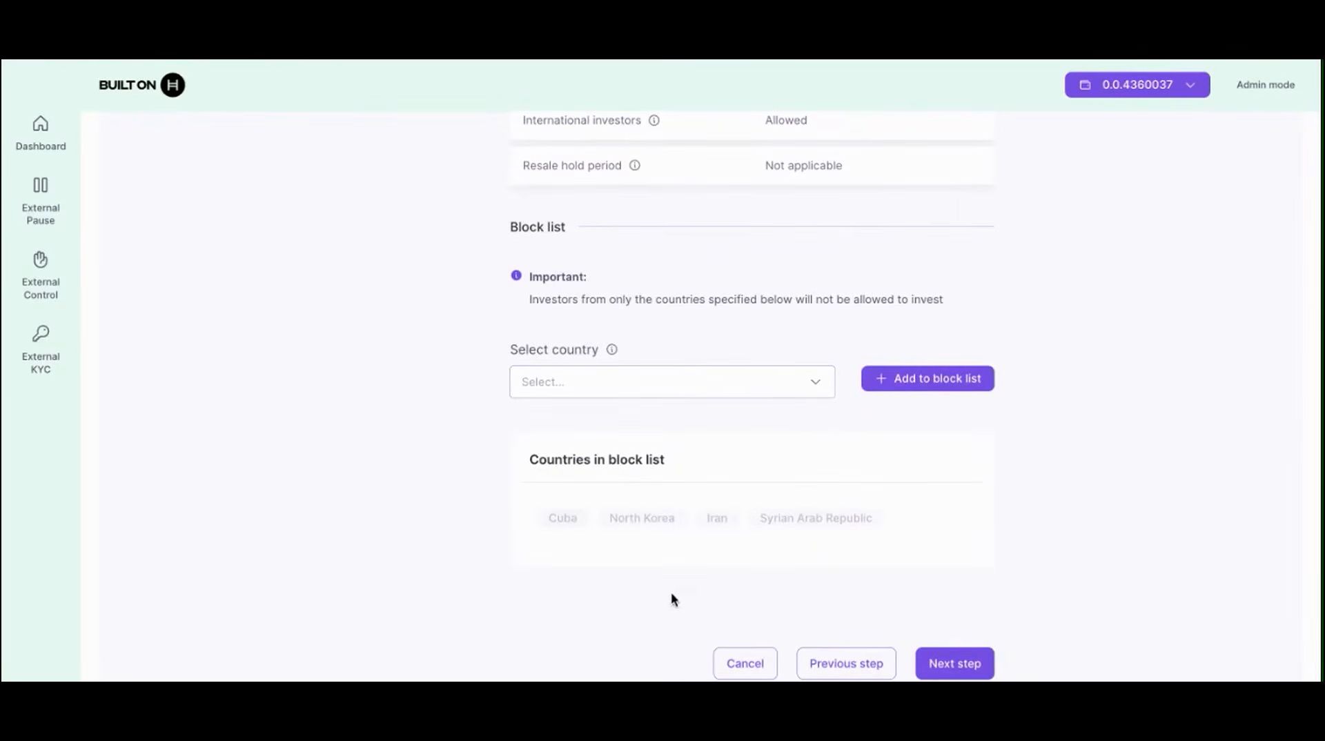
Step: Accept the regulatory disclaimer, then create and confirm the Test Equity A equity
click(954, 662)
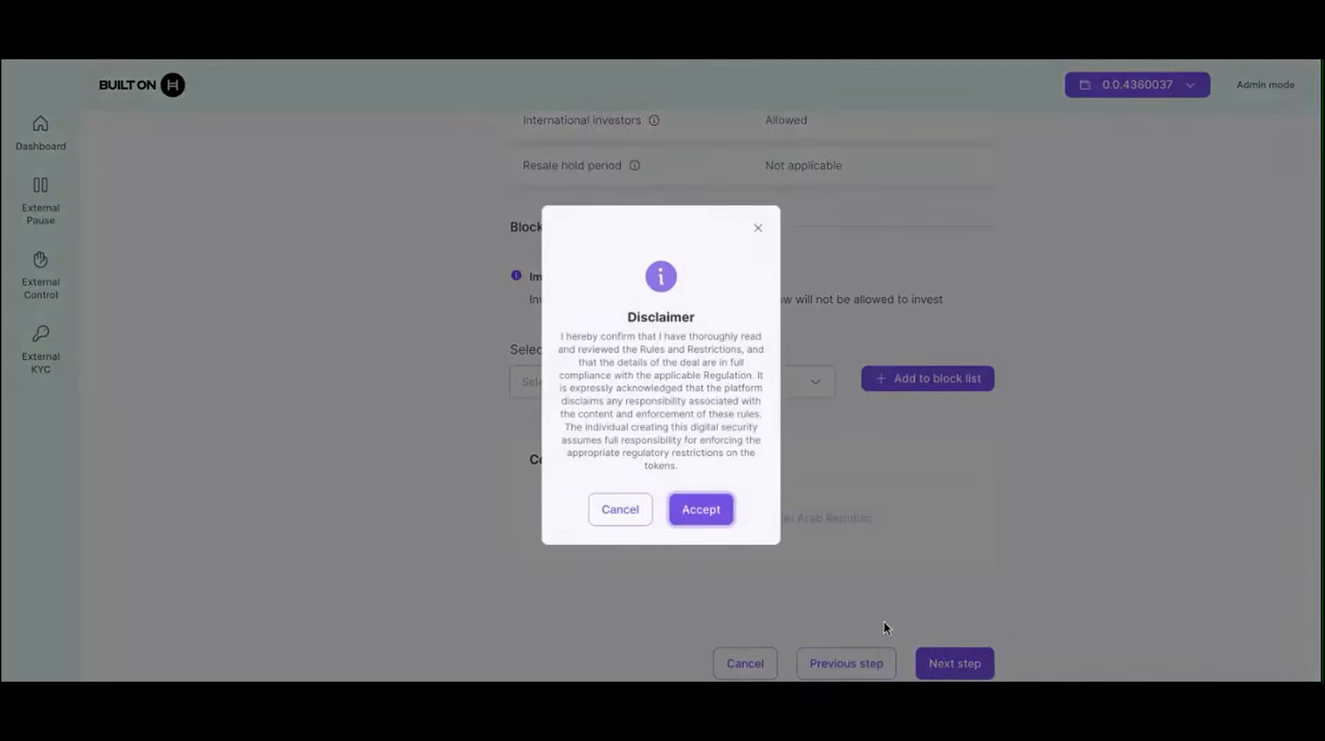
click(695, 521)
scroll(712, 528, up, 10)
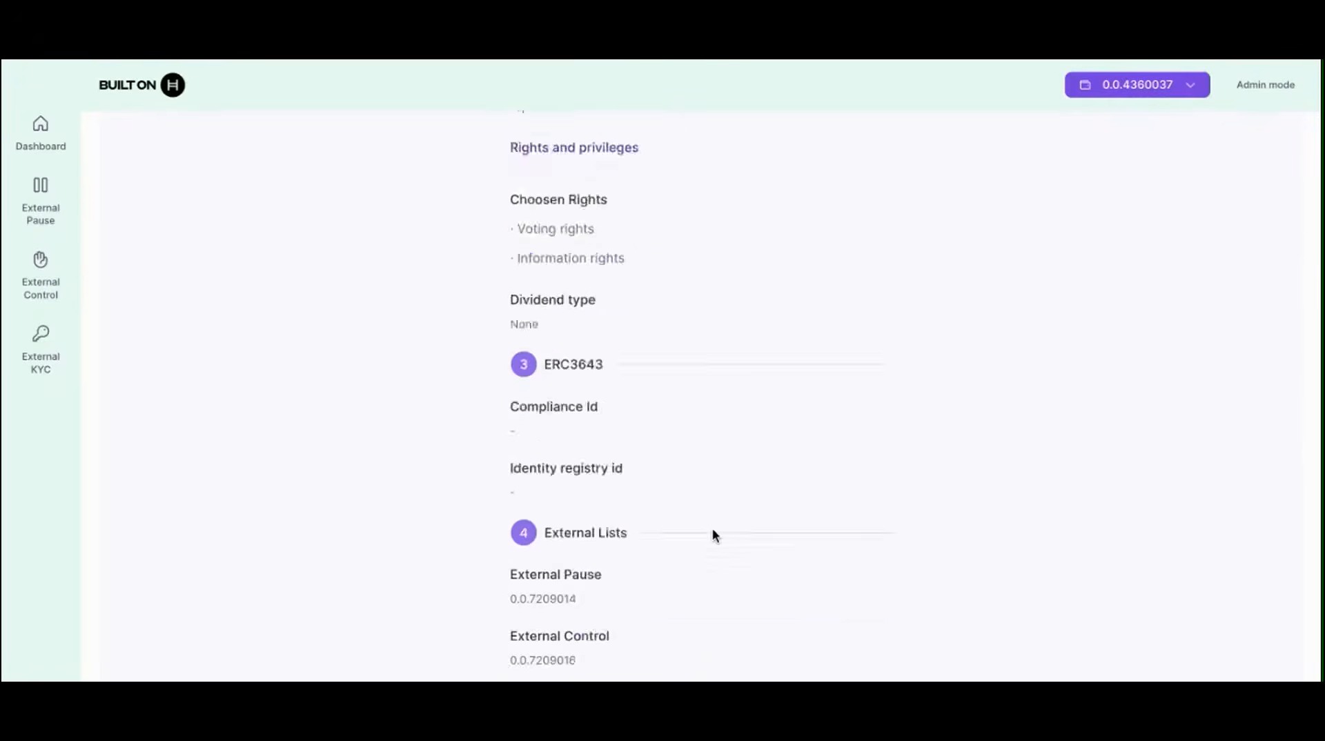
scroll(712, 536, down, 10)
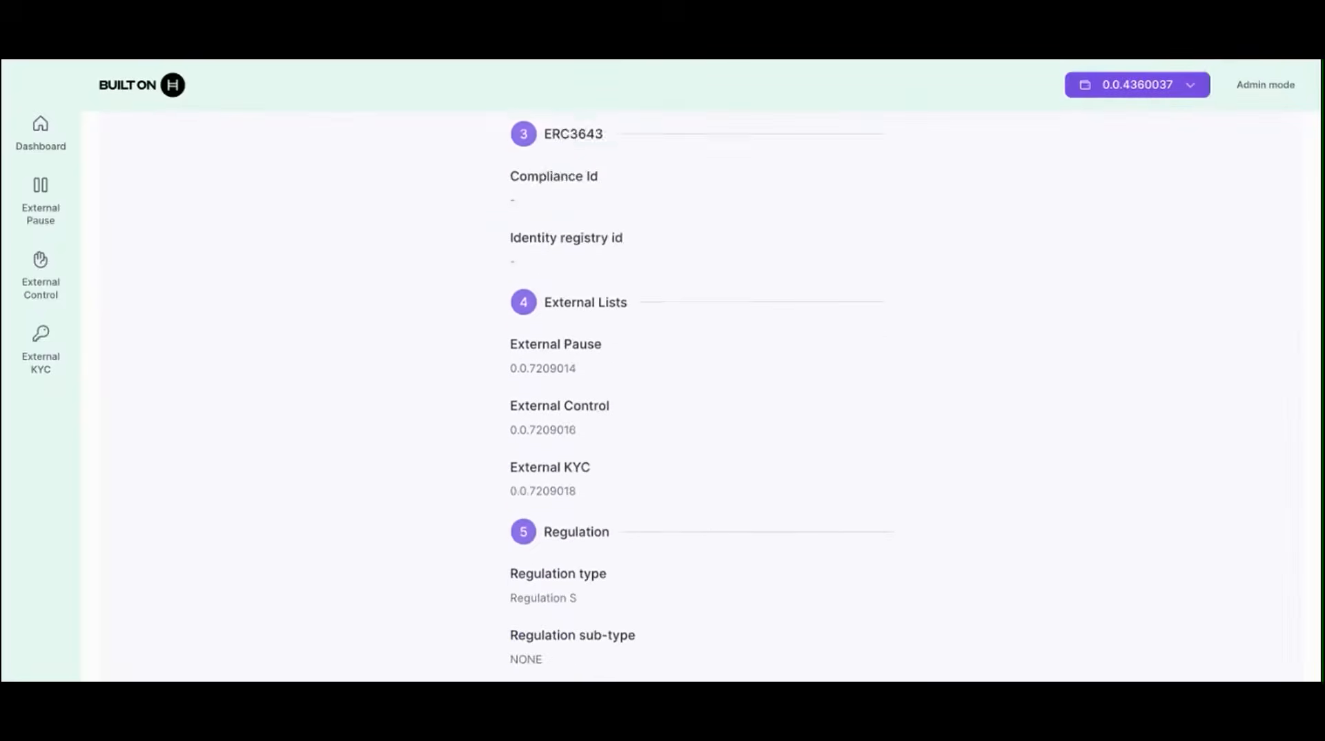
click(856, 630)
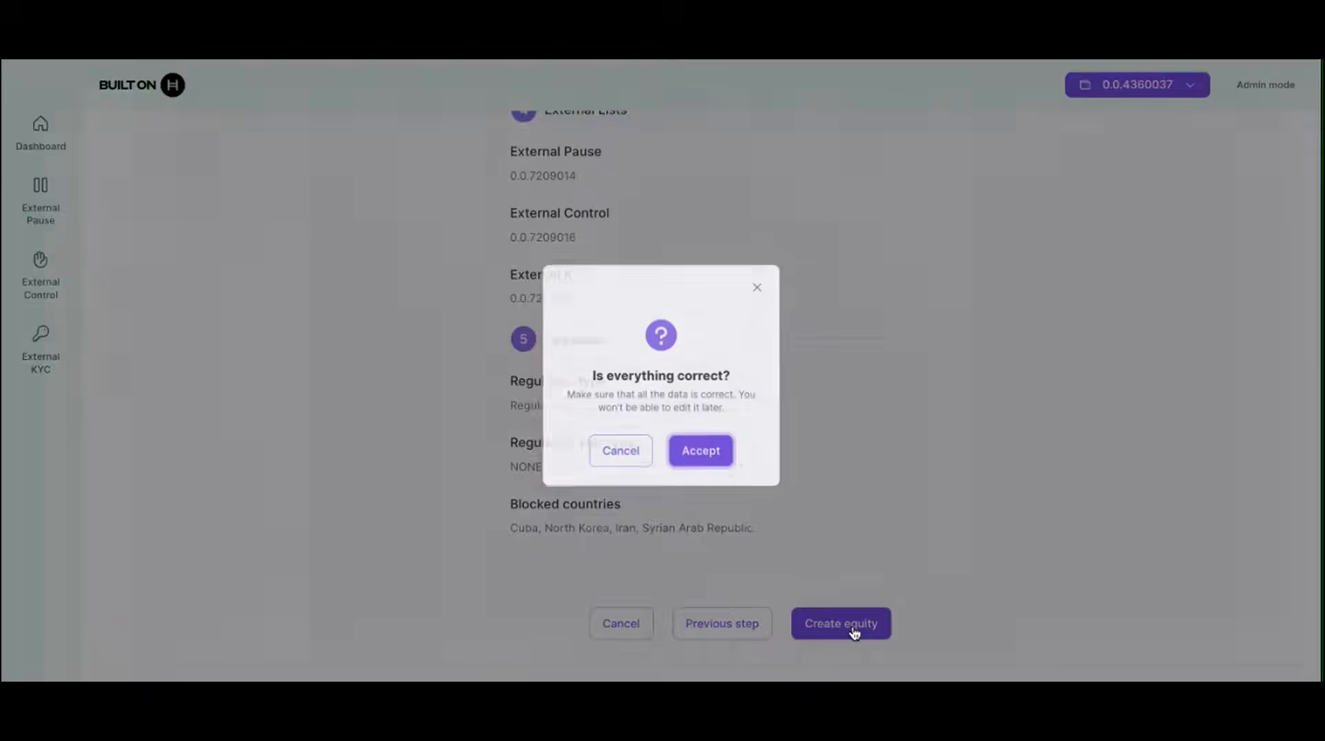
click(713, 450)
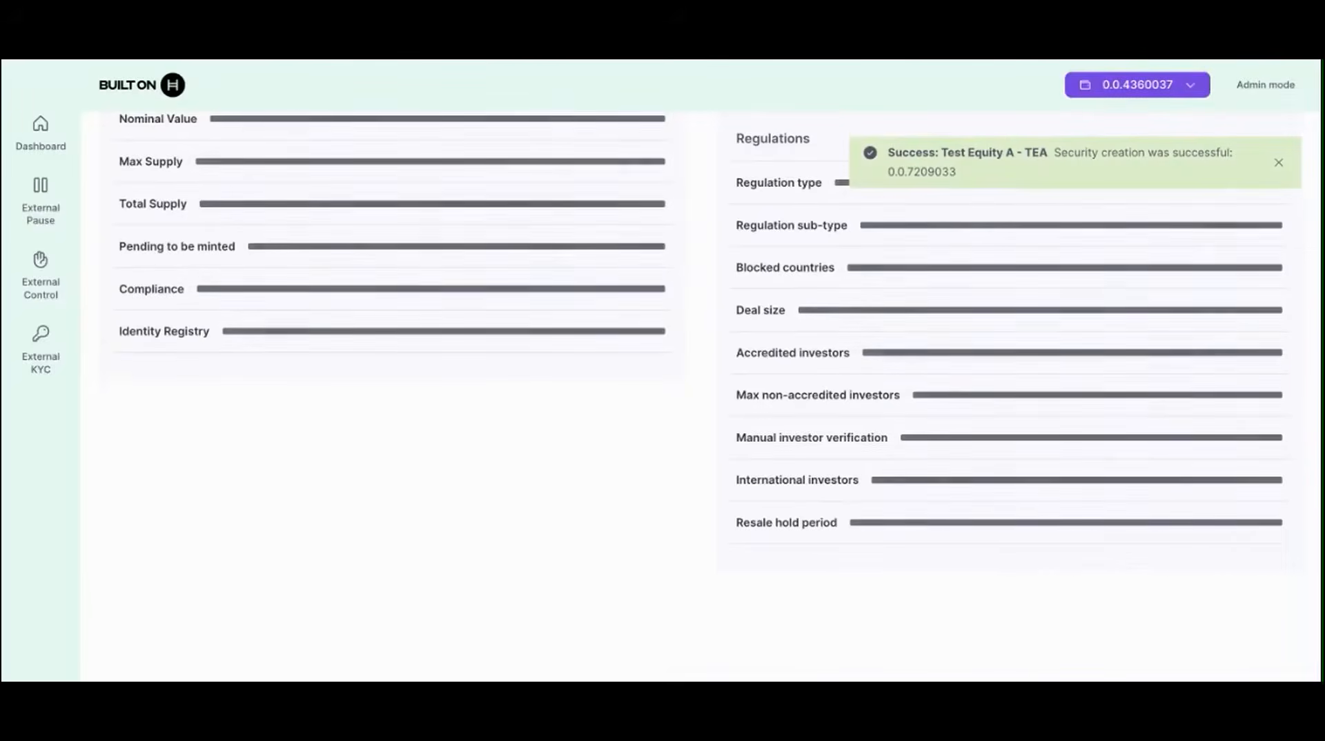
scroll(713, 450, up, 5)
scroll(543, 213, up, 4)
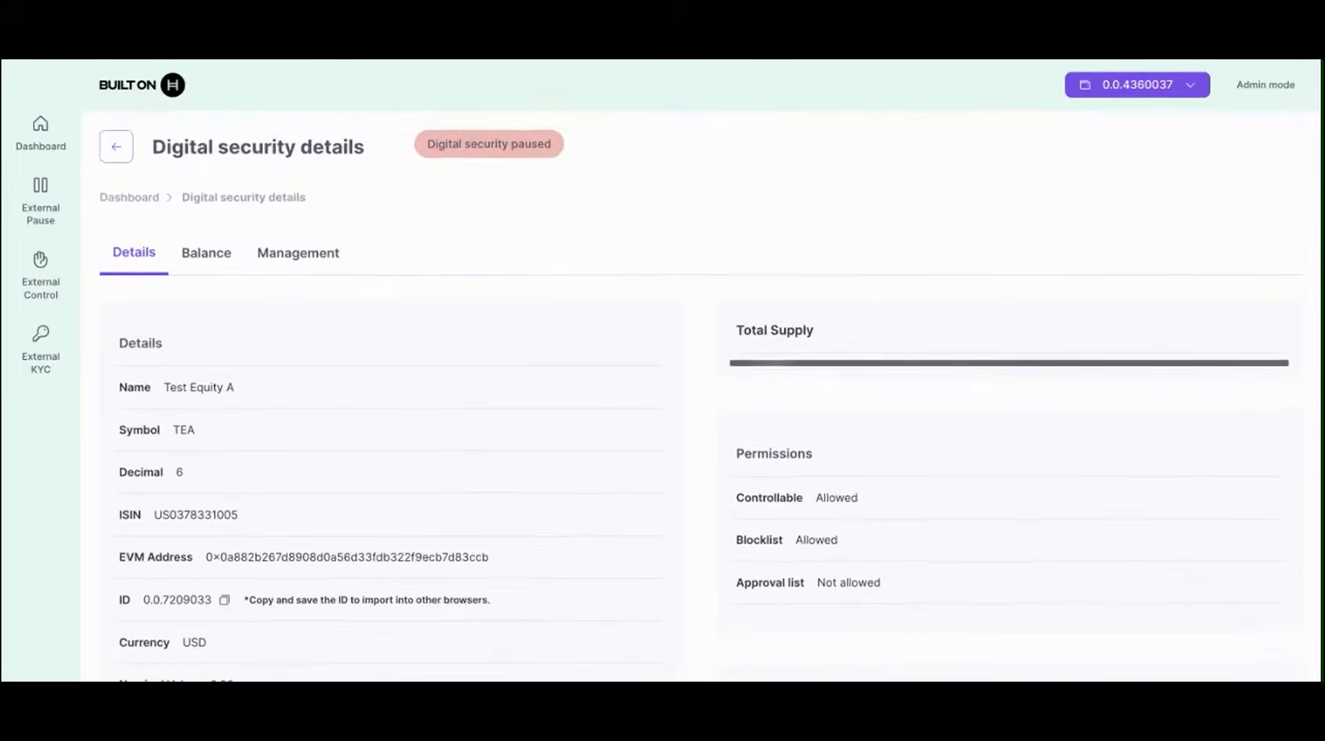